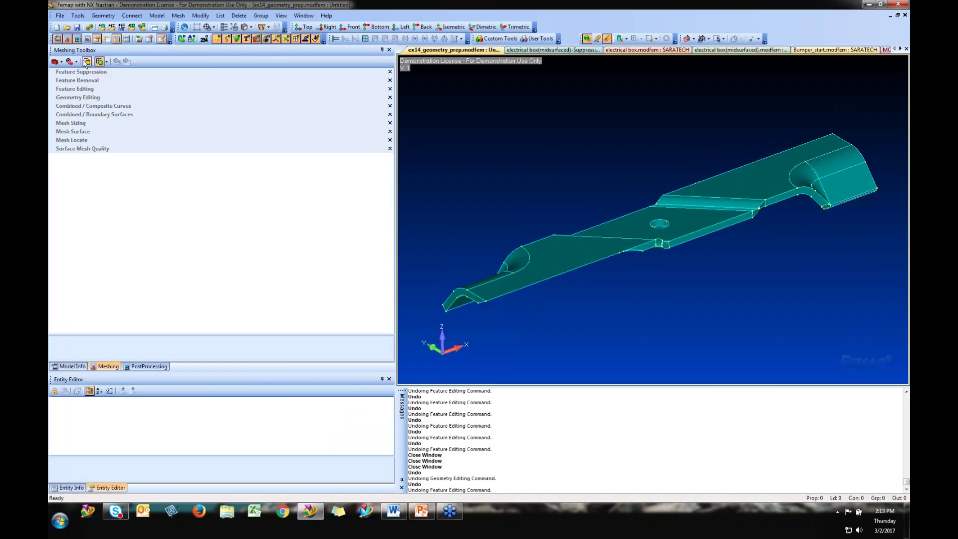
Turn on the Entity Locator for the blade model, switching it off and on again.
{"action": "left_click", "coordinate": [75, 62]}
{"action": "left_click", "coordinate": [86, 73]}
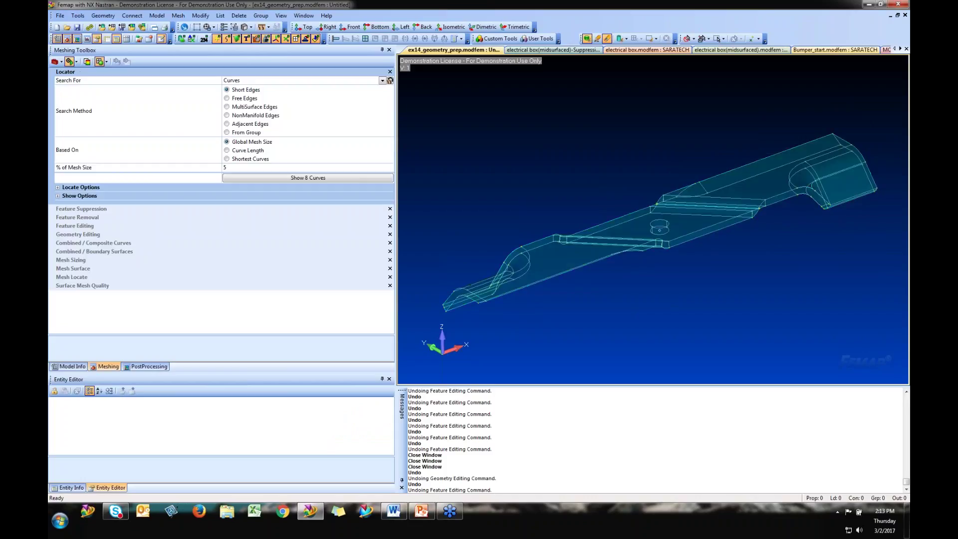
{"action": "left_click", "coordinate": [76, 61]}
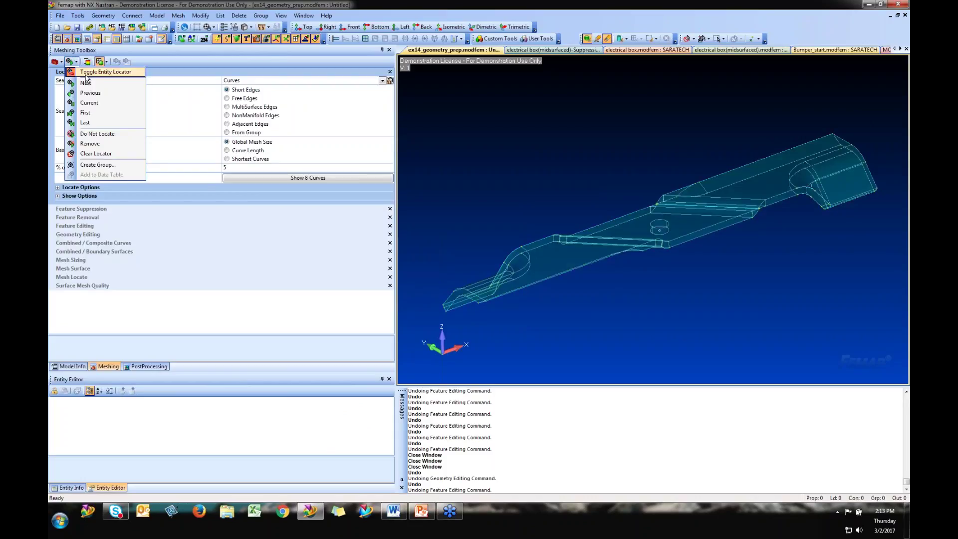
{"action": "left_click", "coordinate": [85, 73]}
{"action": "left_click", "coordinate": [76, 61]}
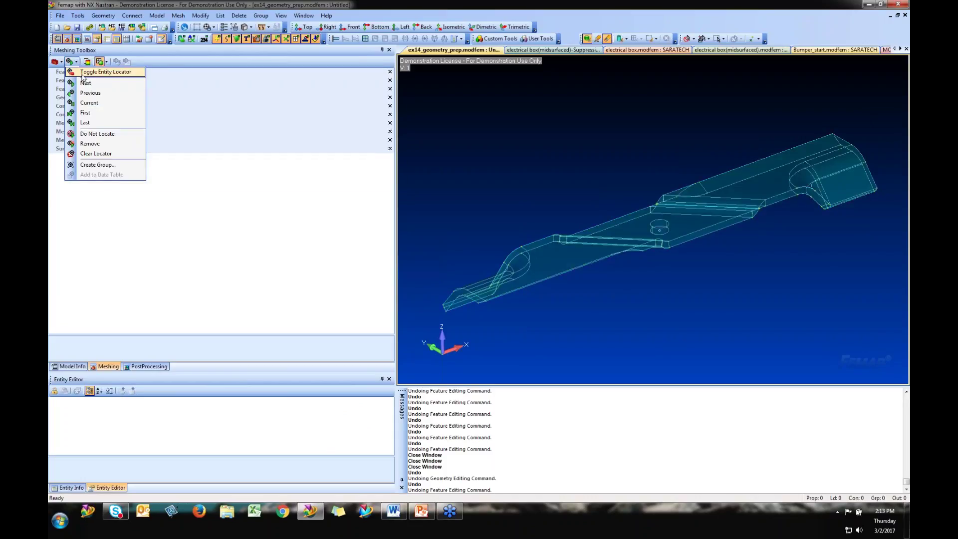
{"action": "left_click", "coordinate": [84, 73]}
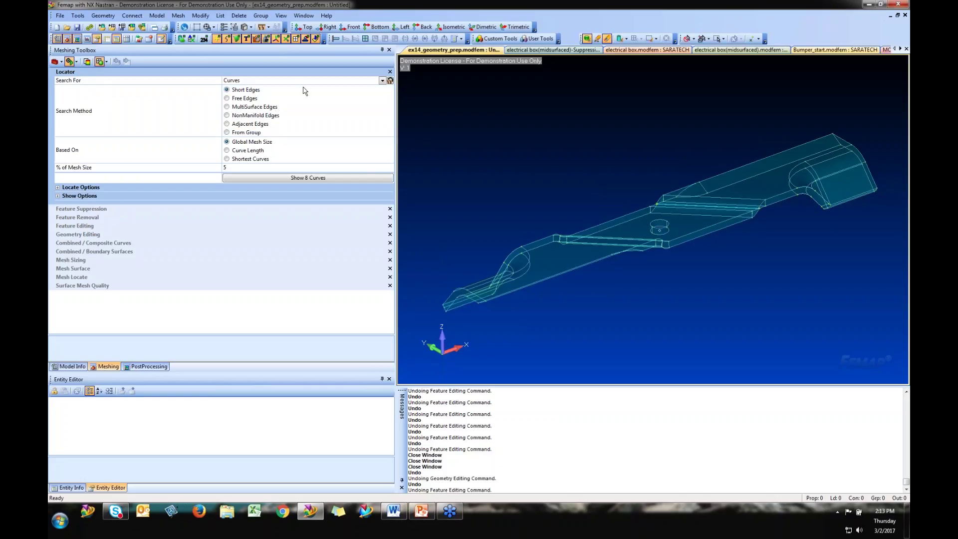
Search the blade's curves for free edges, non-manifold edges and multi-surface edges.
{"action": "left_click", "coordinate": [229, 99]}
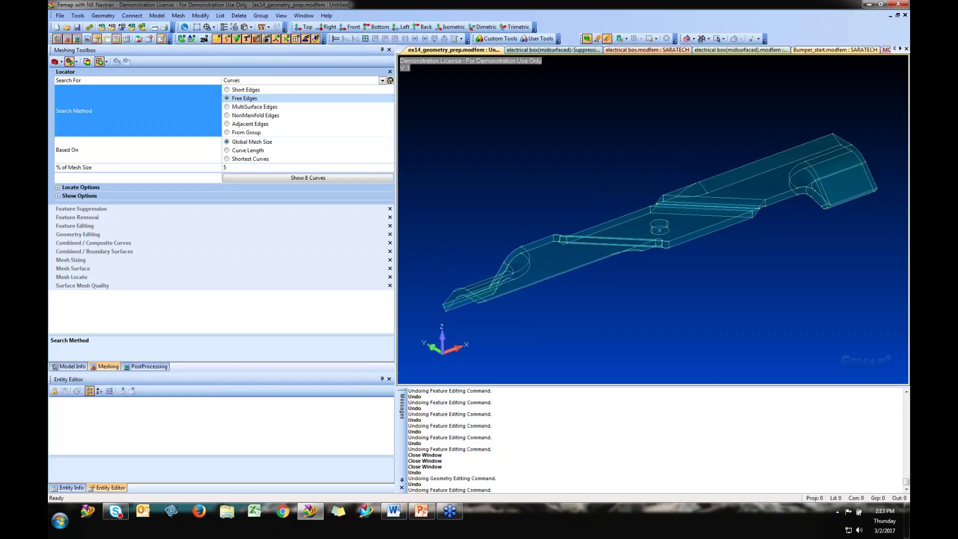
{"action": "left_click", "coordinate": [233, 116]}
{"action": "left_click", "coordinate": [234, 108]}
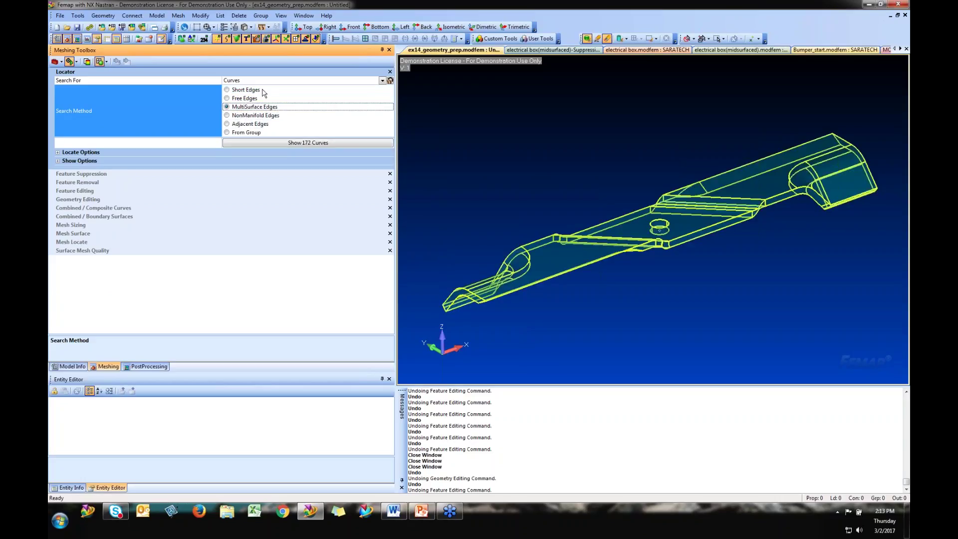
Switch the locator to surfaces and find the blade's small surfaces and slivers by surface geometry.
{"action": "left_click", "coordinate": [383, 81]}
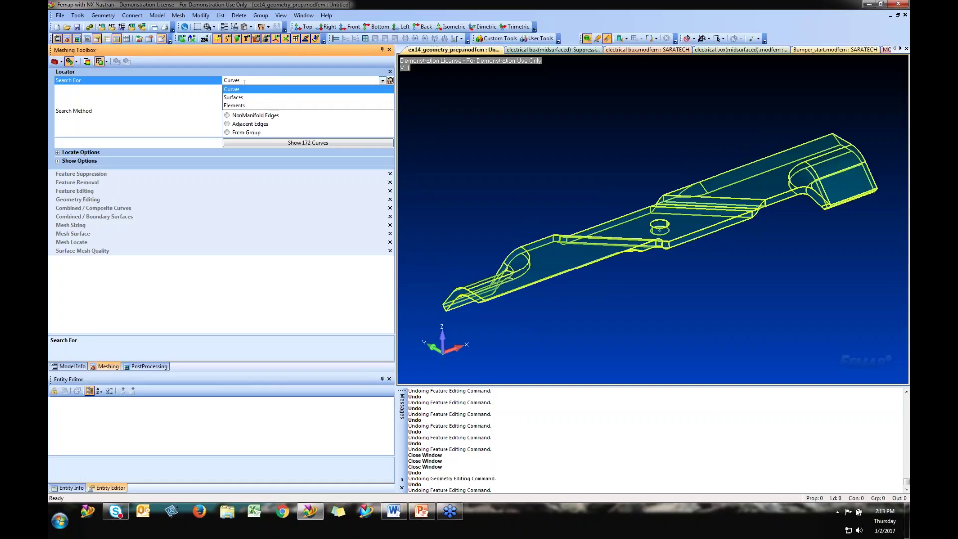
{"action": "left_click", "coordinate": [234, 97]}
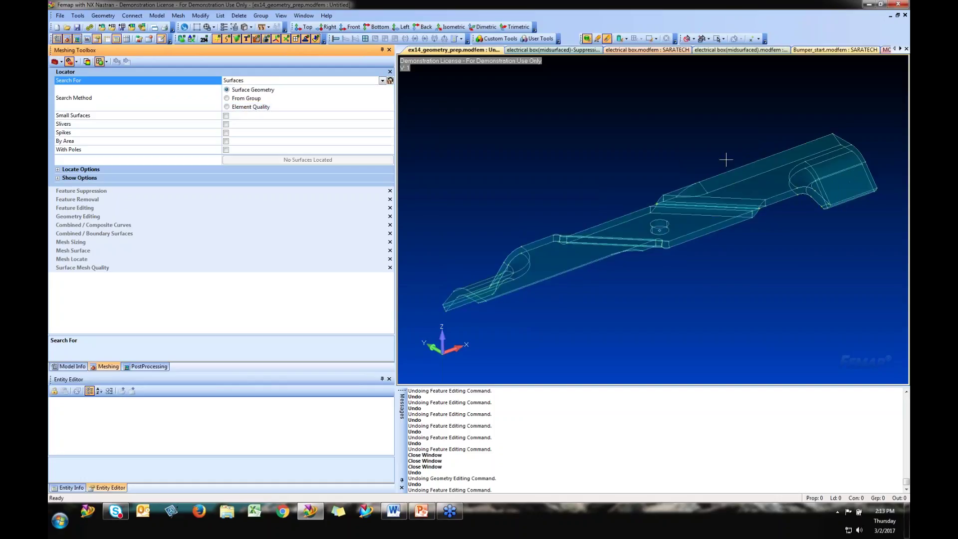
{"action": "left_click", "coordinate": [227, 115]}
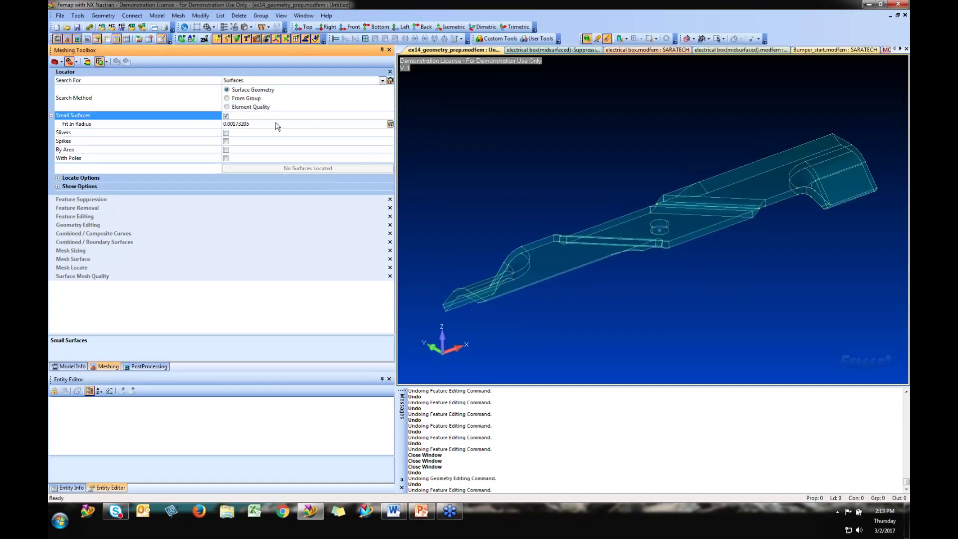
{"action": "left_click", "coordinate": [227, 133]}
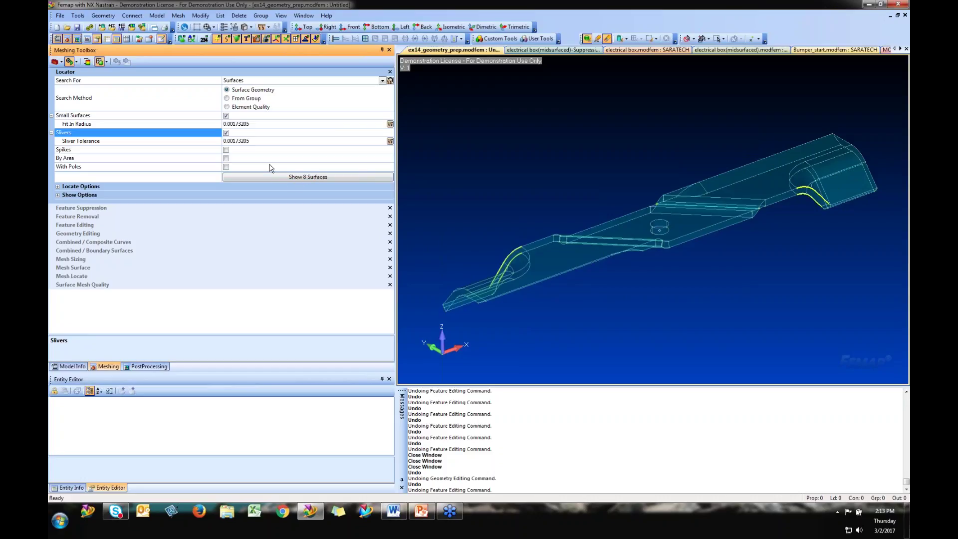
{"action": "scroll", "coordinate": [855, 178], "scroll_direction": "up", "scroll_amount": 3}
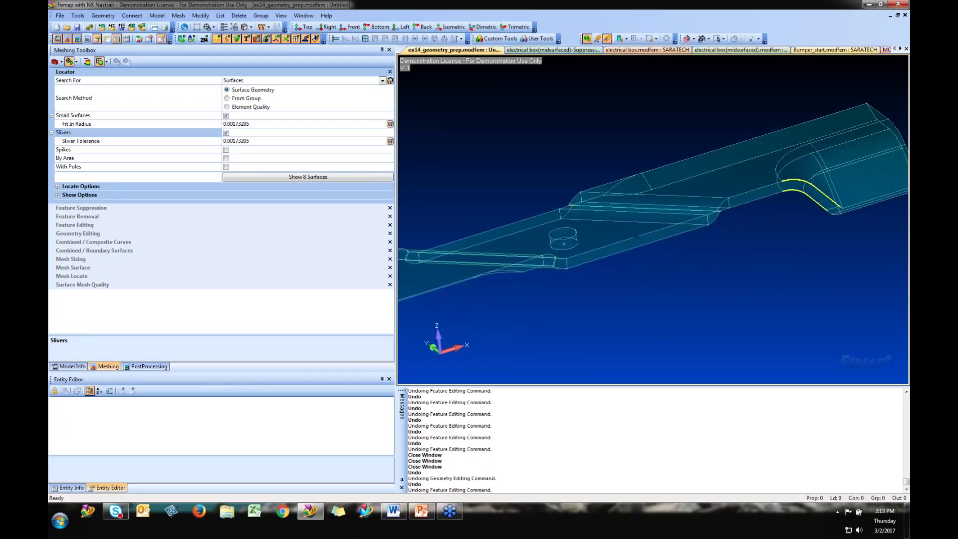
{"action": "scroll", "coordinate": [785, 154], "scroll_direction": "up", "scroll_amount": 5}
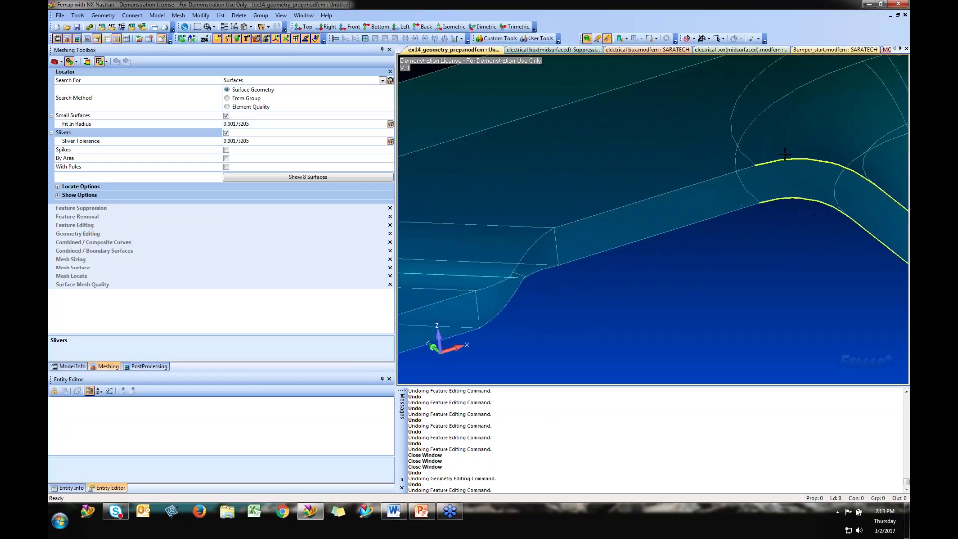
{"action": "scroll", "coordinate": [785, 154], "scroll_direction": "up", "scroll_amount": 5}
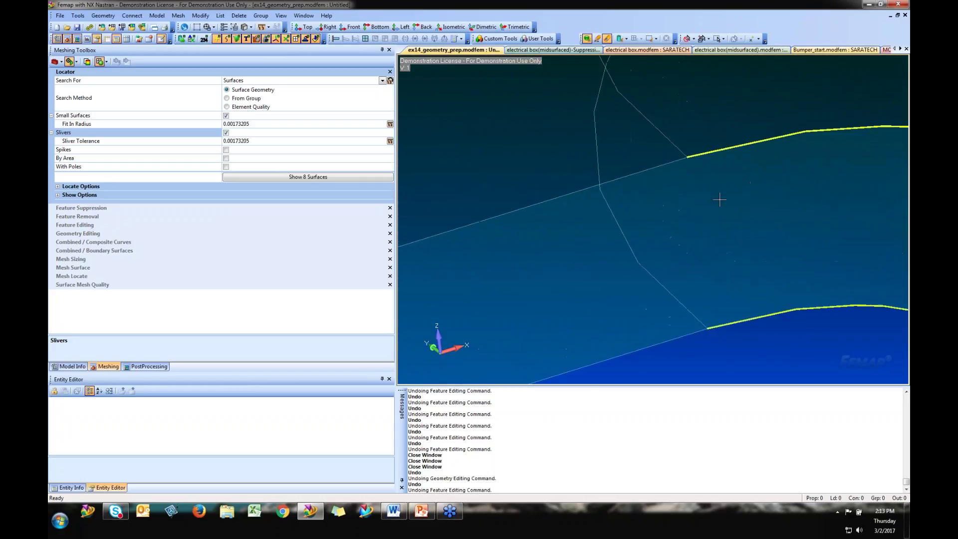
{"action": "scroll", "coordinate": [720, 200], "scroll_direction": "up", "scroll_amount": 5}
{"action": "scroll", "coordinate": [620, 200], "scroll_direction": "up", "scroll_amount": 5}
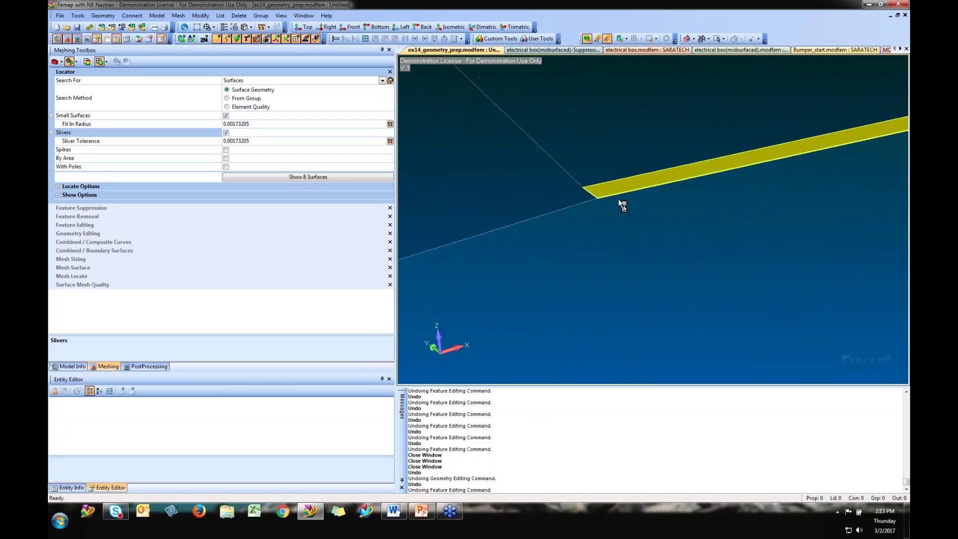
{"action": "scroll", "coordinate": [619, 200], "scroll_direction": "up", "scroll_amount": 2}
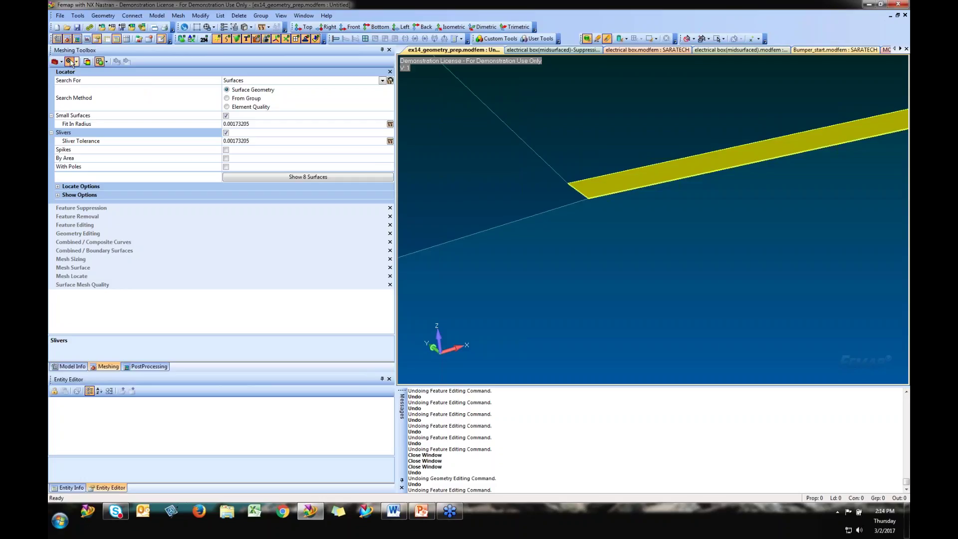
Expand the locator's Locate Options and Show Options to review the available settings.
{"action": "left_click", "coordinate": [58, 188]}
{"action": "left_click", "coordinate": [58, 187]}
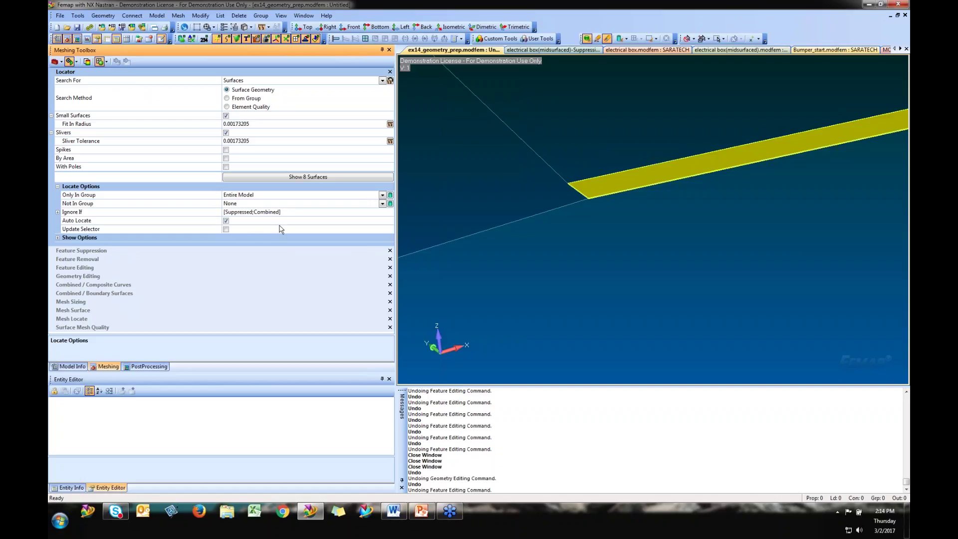
{"action": "left_click", "coordinate": [57, 238]}
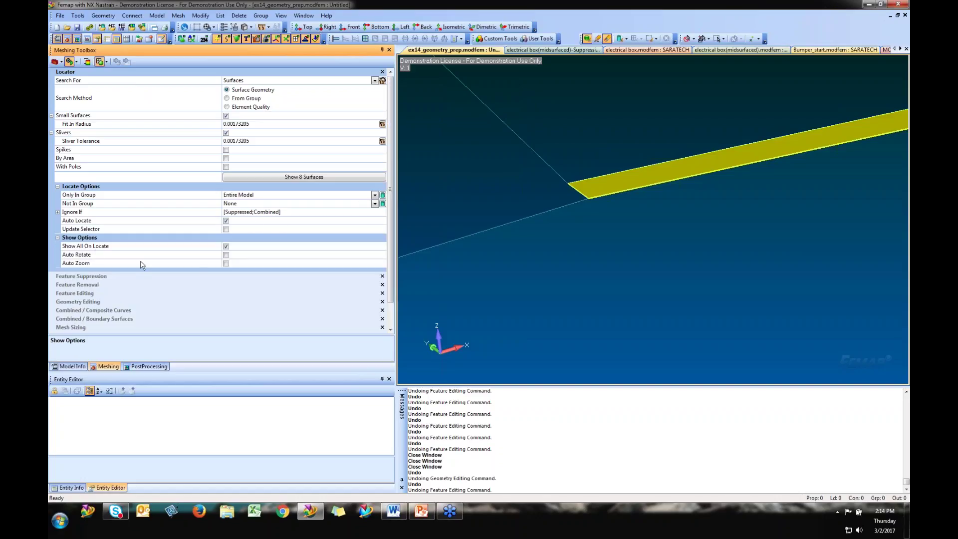
Step to the next located surface and back to the previous one with the Entity Locator.
{"action": "left_click", "coordinate": [75, 62]}
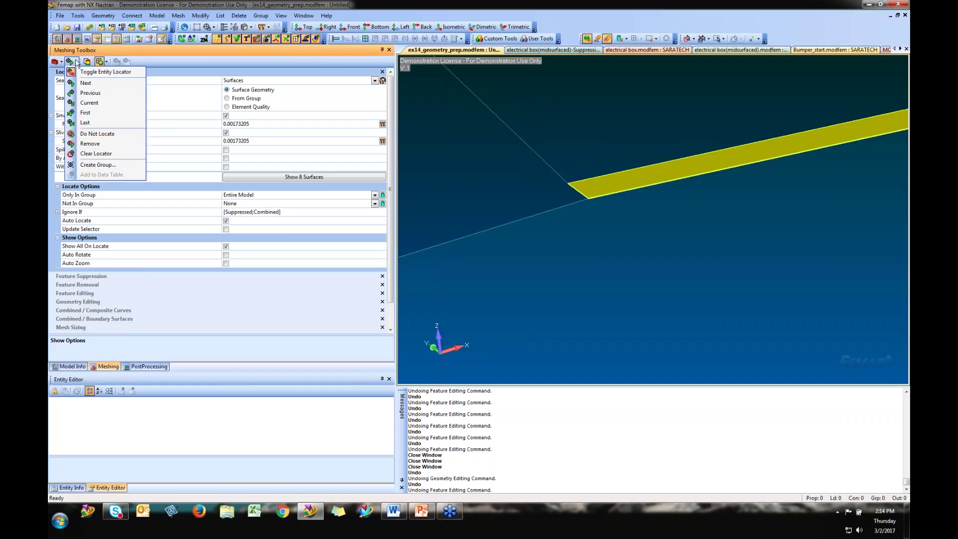
{"action": "left_click", "coordinate": [98, 85]}
{"action": "left_click", "coordinate": [76, 62]}
{"action": "left_click", "coordinate": [97, 93]}
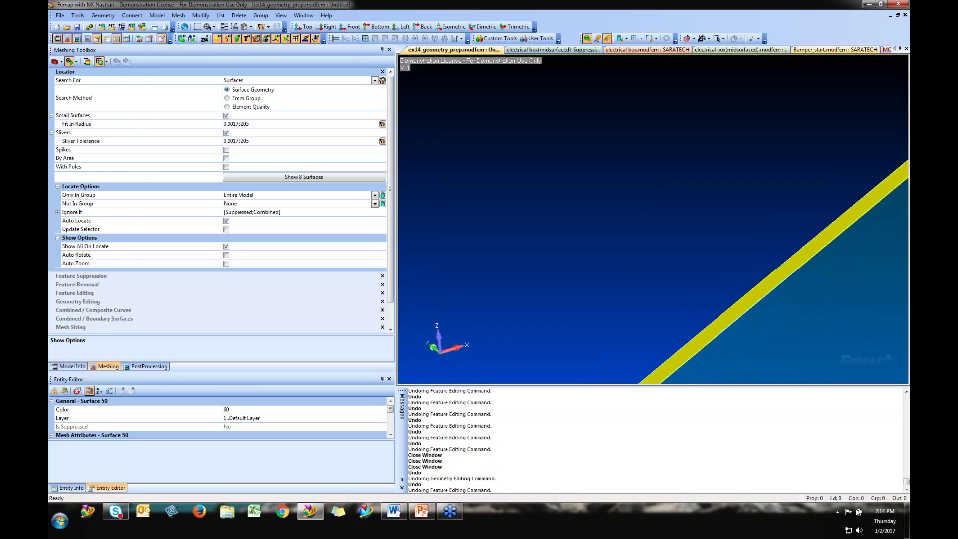
Save the located surfaces as a new group titled "dfghvjsdhg".
{"action": "left_click", "coordinate": [75, 62]}
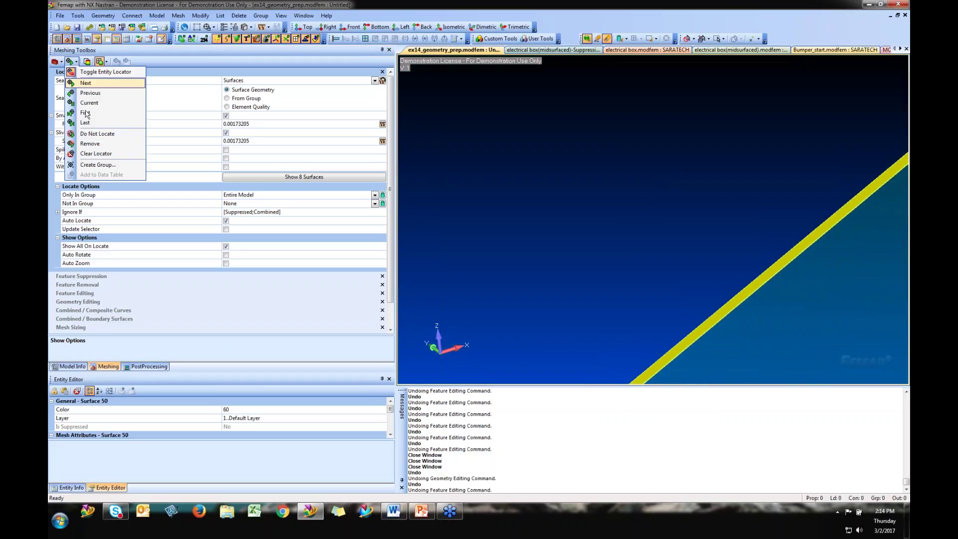
{"action": "left_click", "coordinate": [111, 165]}
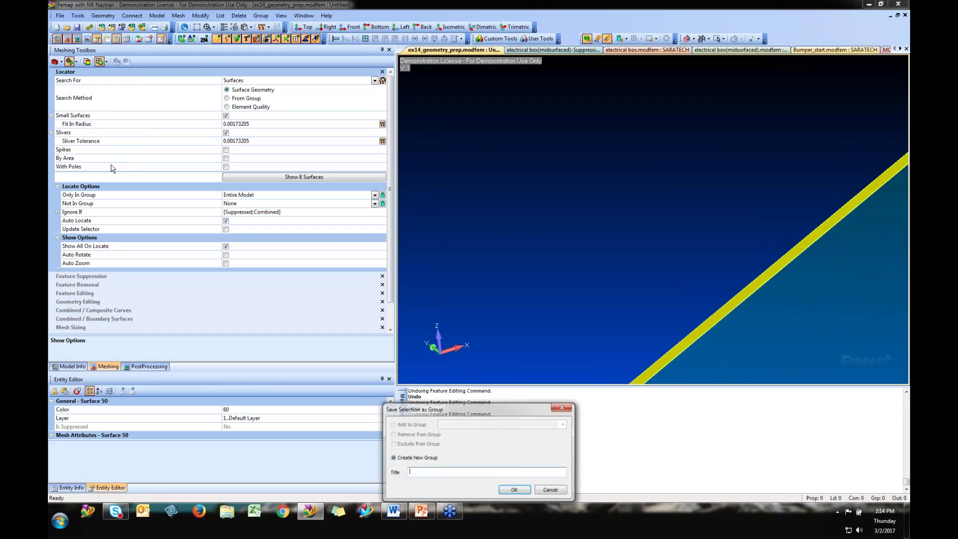
{"action": "type", "text": "dfghvjsdhg"}
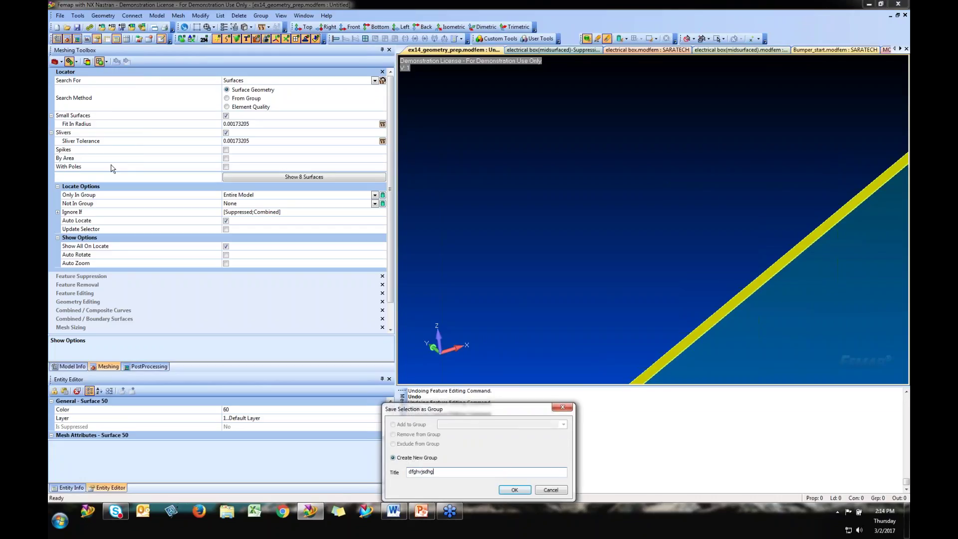
{"action": "left_click", "coordinate": [515, 490]}
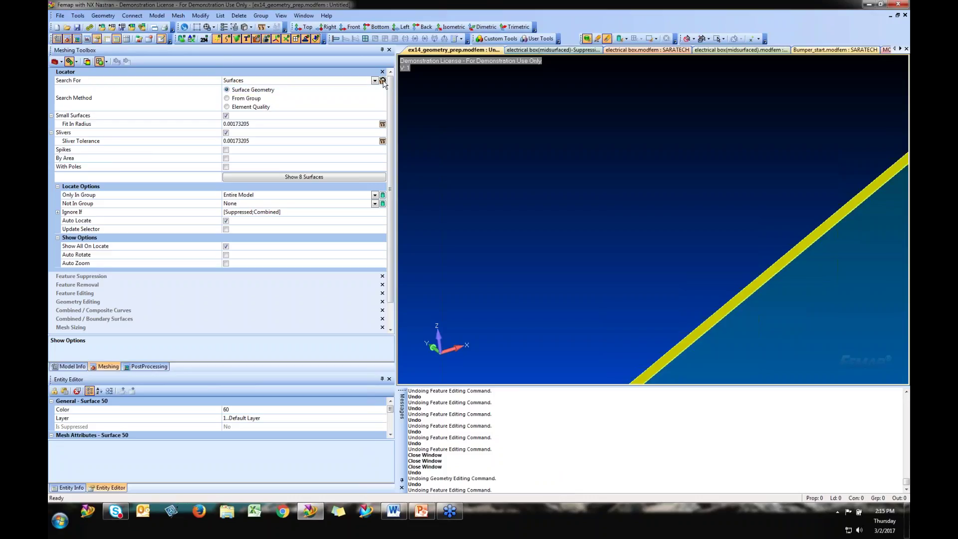
Switch to the electrical box(midsurfaced)-Suppression model and turn on the Entity Locator there.
{"action": "left_click", "coordinate": [549, 50]}
{"action": "middle_click_drag", "start_coordinate": [506, 137], "coordinate": [475, 131]}
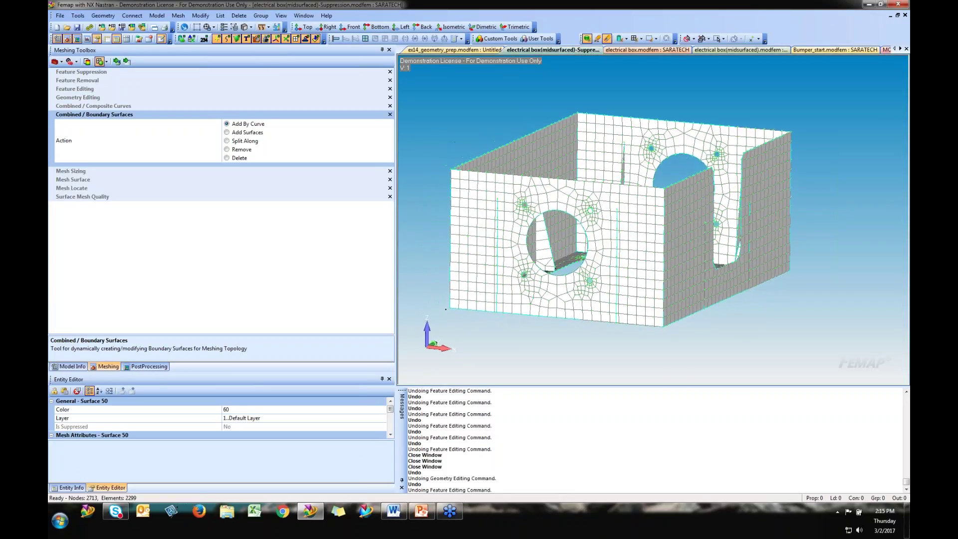
{"action": "left_click", "coordinate": [76, 62]}
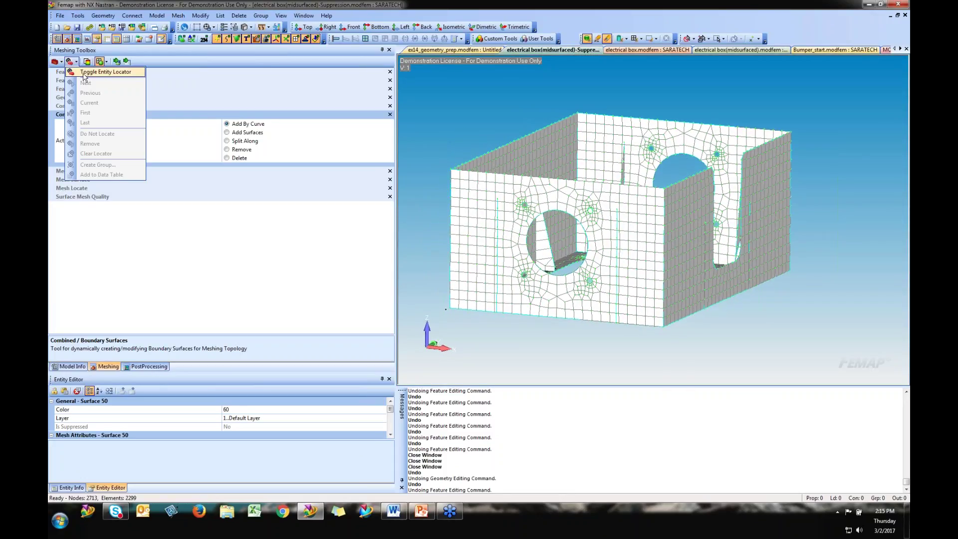
{"action": "left_click", "coordinate": [104, 74]}
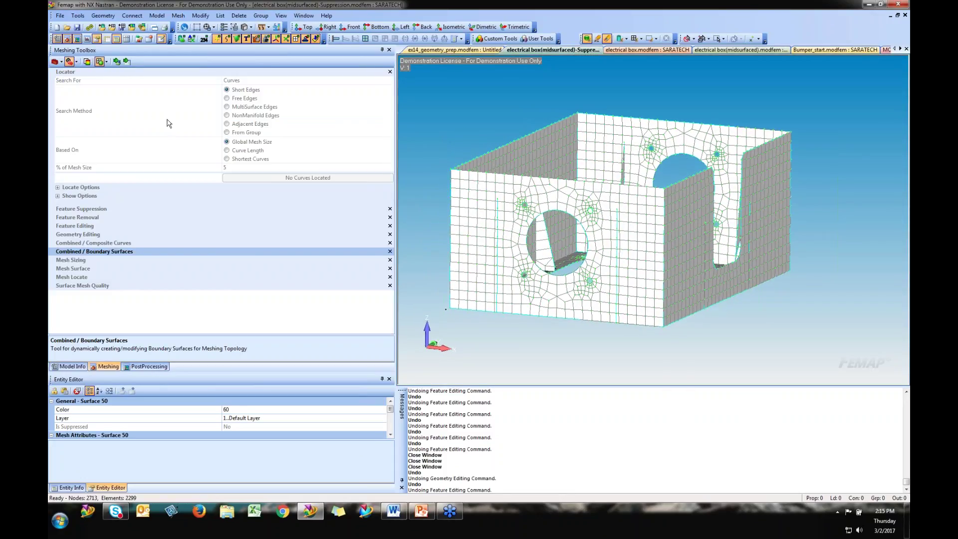
Search the electrical box's curves for free edges.
{"action": "left_click", "coordinate": [270, 80]}
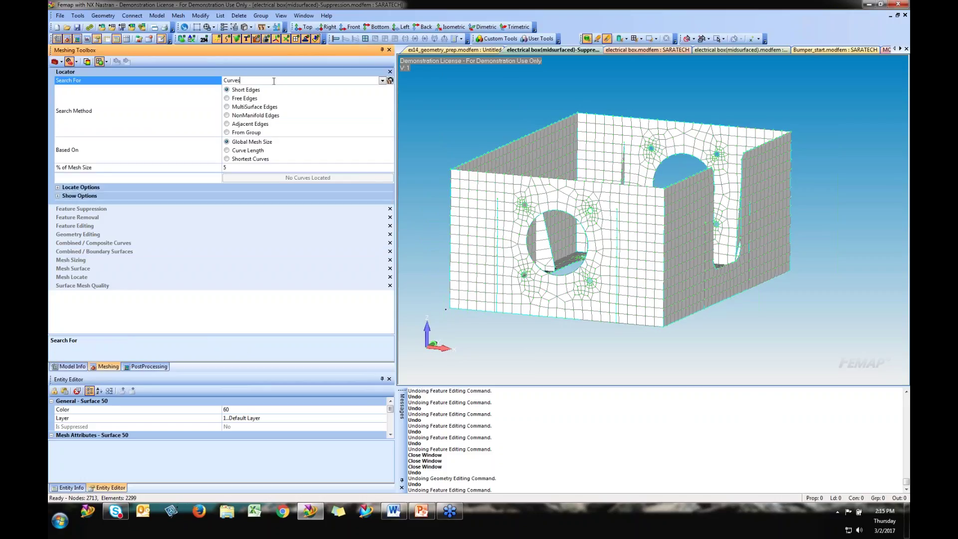
{"action": "left_click", "coordinate": [382, 80]}
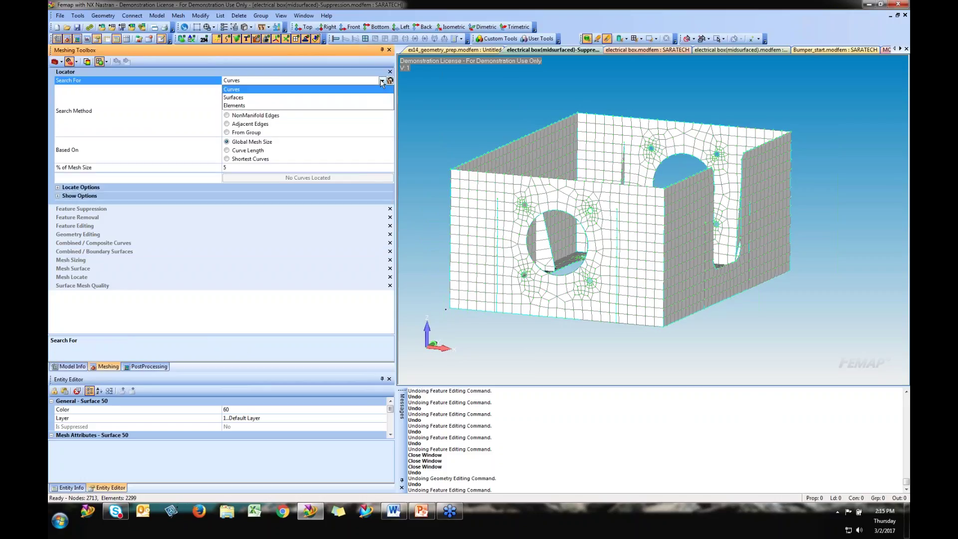
{"action": "left_click", "coordinate": [240, 90]}
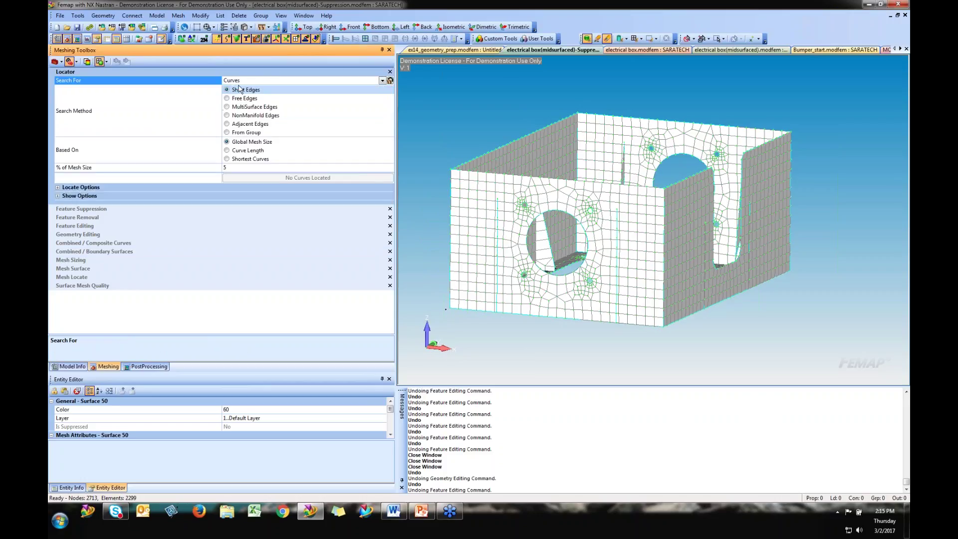
{"action": "left_click", "coordinate": [244, 98]}
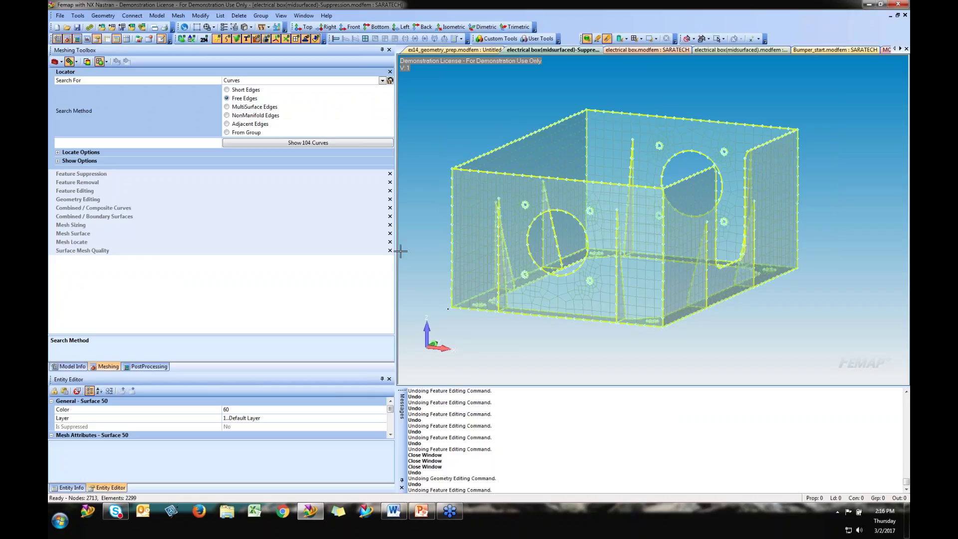
Search the box mesh for elements failing the Jacobian quality check, and turn the Entity Locator off.
{"action": "left_click", "coordinate": [383, 80]}
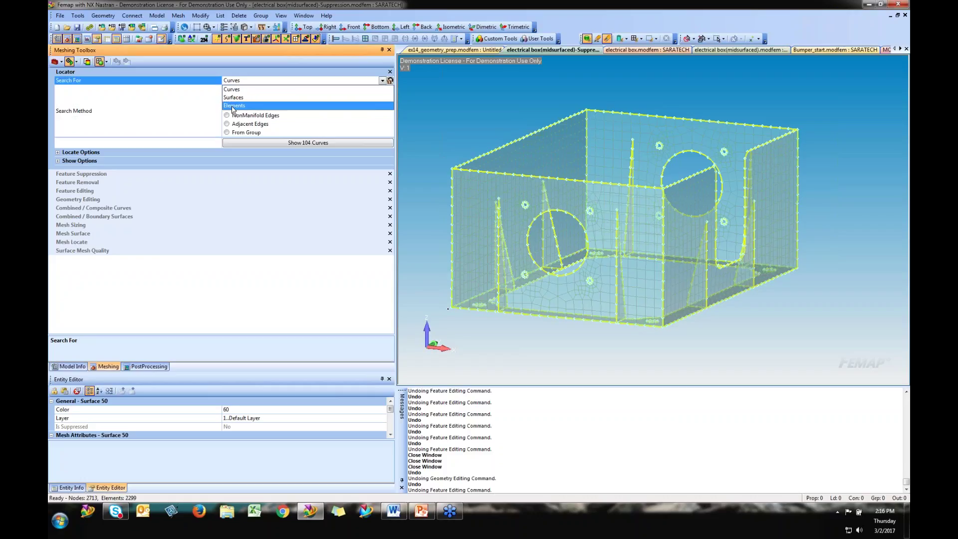
{"action": "left_click", "coordinate": [233, 106]}
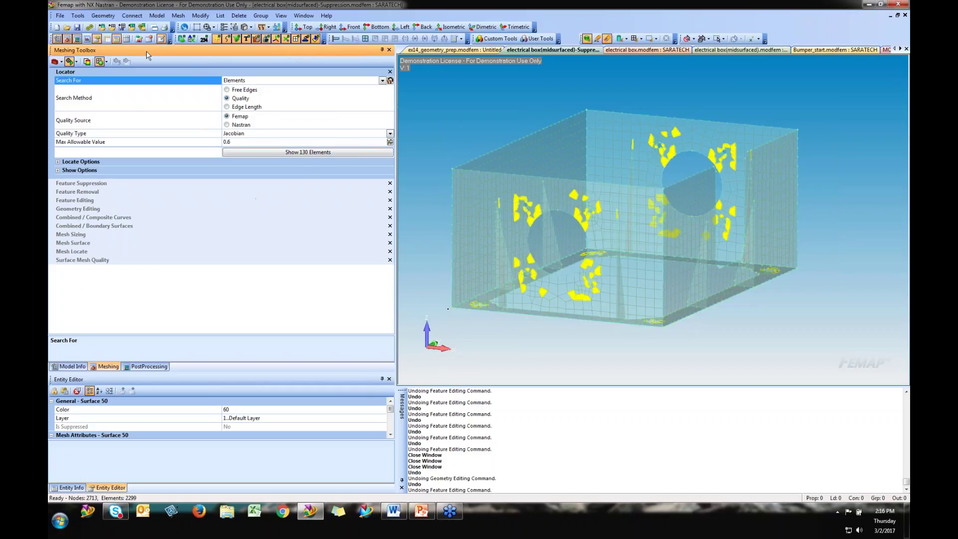
{"action": "left_click", "coordinate": [77, 62]}
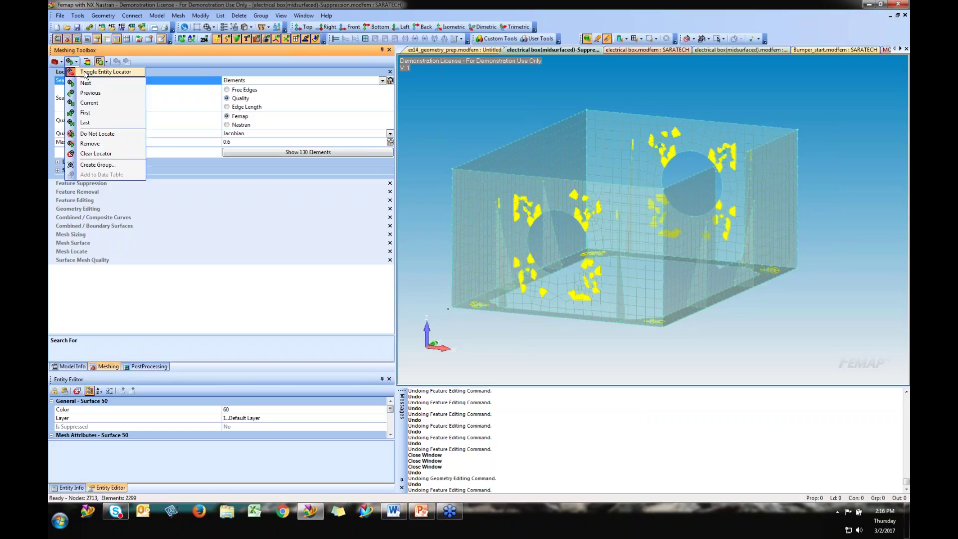
{"action": "left_click", "coordinate": [85, 73]}
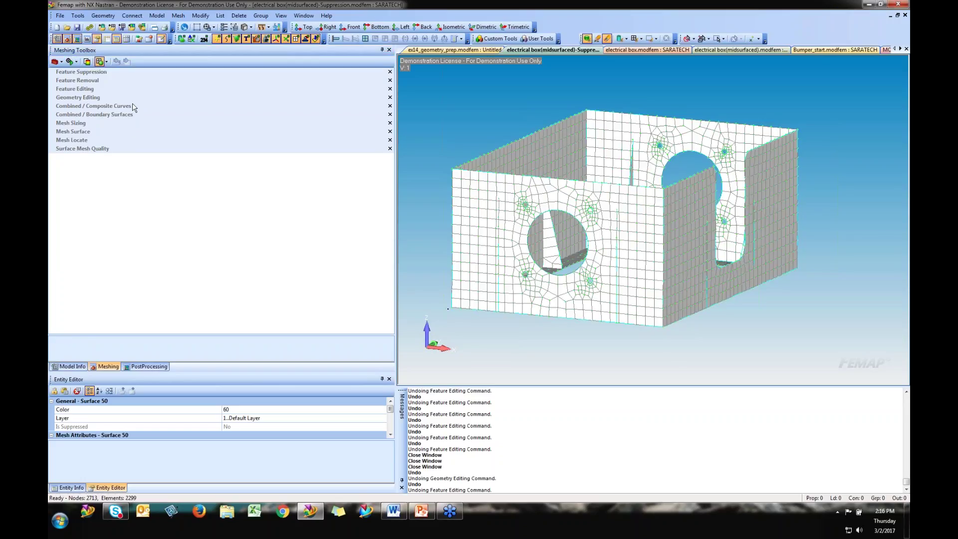
Toggle suppression of the large circular hole loop on the box's front wall on and back off.
{"action": "left_click", "coordinate": [91, 73]}
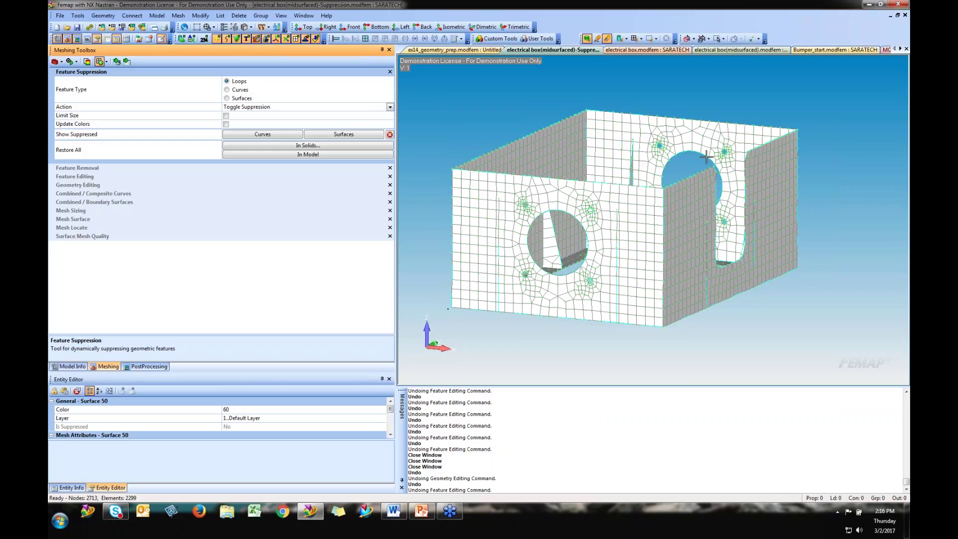
{"action": "middle_click_drag", "start_coordinate": [723, 240], "coordinate": [607, 279]}
{"action": "scroll", "coordinate": [591, 267], "scroll_direction": "up", "scroll_amount": 2}
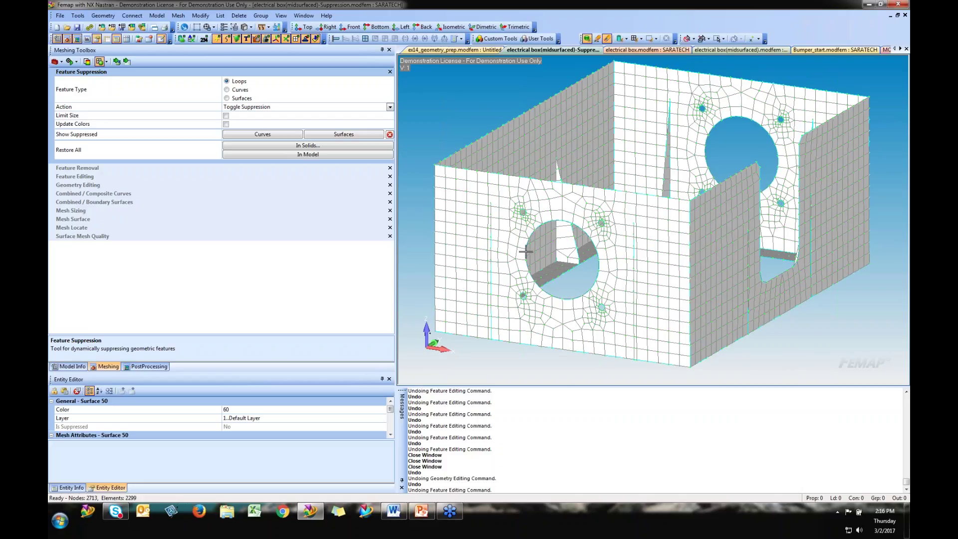
{"action": "left_click", "coordinate": [117, 61]}
{"action": "left_click", "coordinate": [543, 227]}
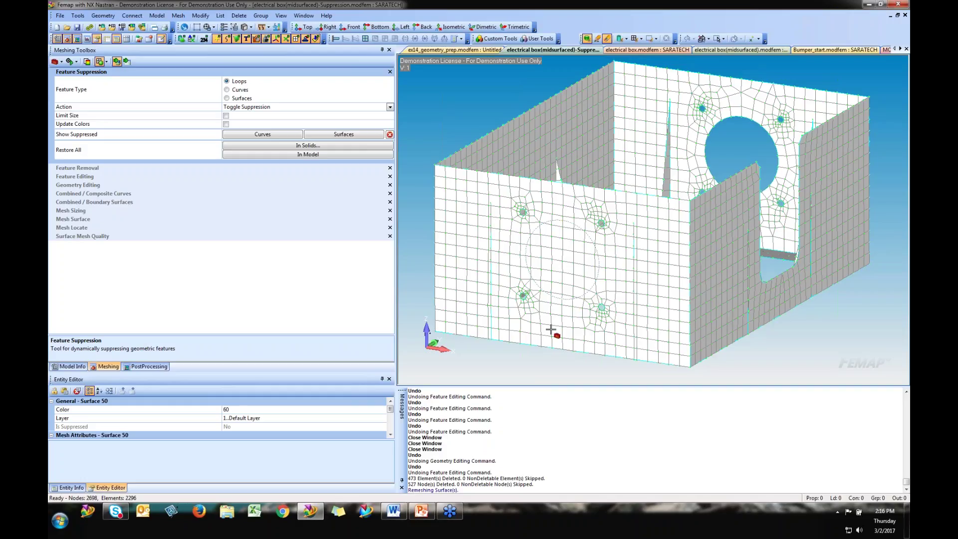
{"action": "left_click", "coordinate": [525, 268]}
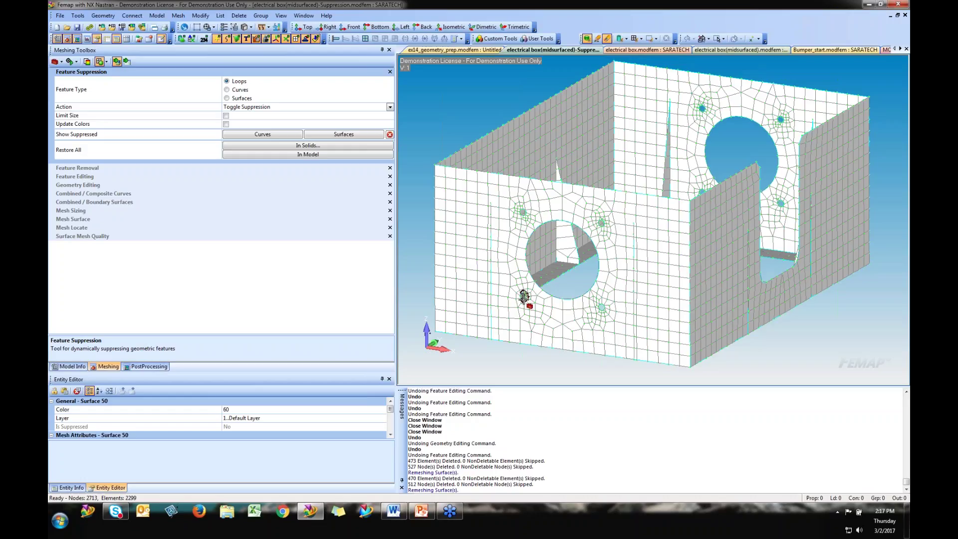
Suppress the front wall's four small bolt-hole loops and its large circular hole loop together in one selection.
{"action": "left_click", "coordinate": [128, 62]}
{"action": "left_click_drag", "start_coordinate": [480, 451], "coordinate": [478, 94]}
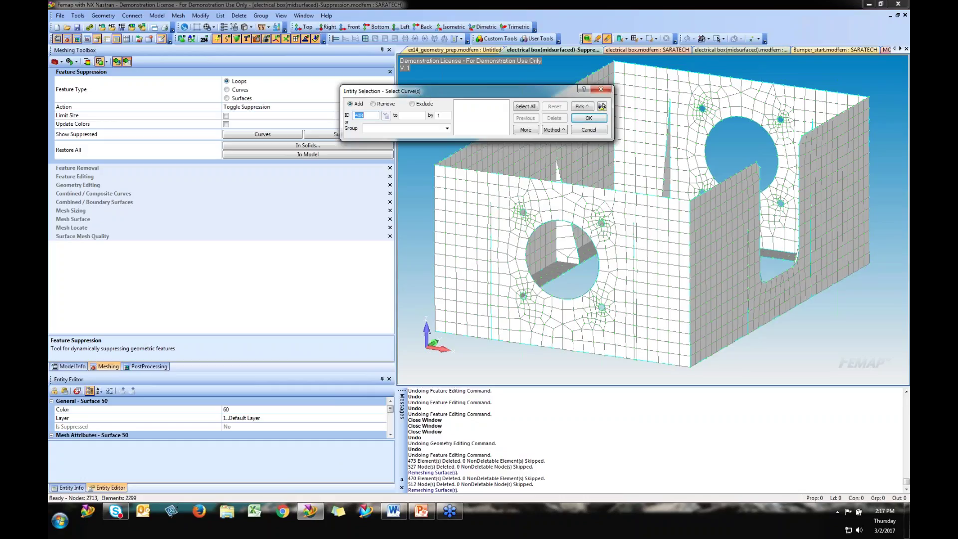
{"action": "left_click", "coordinate": [526, 212]}
{"action": "left_click", "coordinate": [605, 223]}
{"action": "left_click", "coordinate": [604, 307]}
{"action": "left_click", "coordinate": [526, 296]}
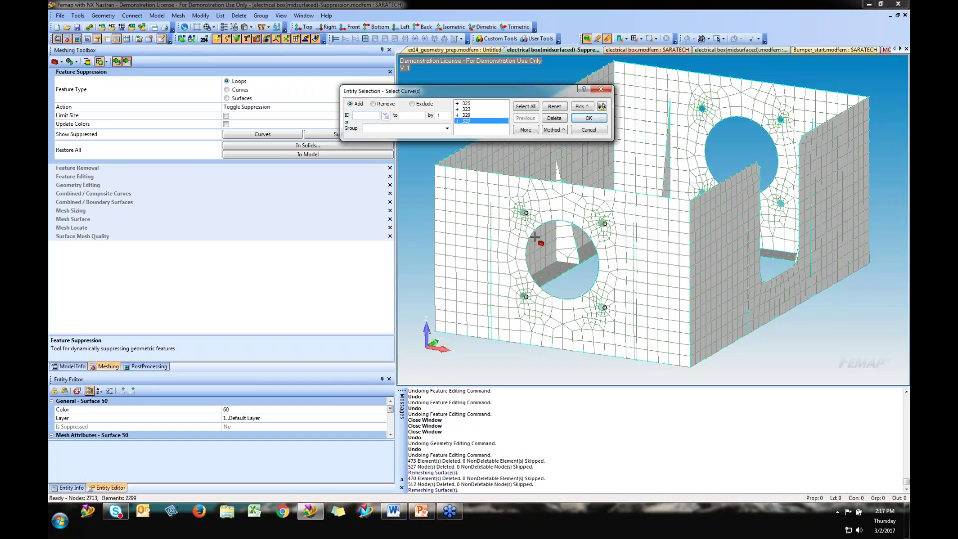
{"action": "left_click", "coordinate": [525, 255]}
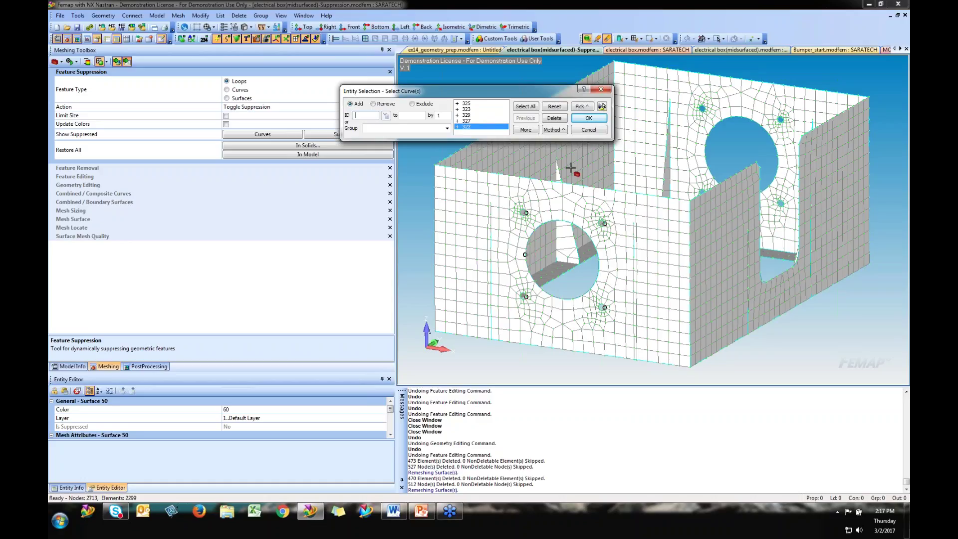
{"action": "left_click", "coordinate": [589, 118]}
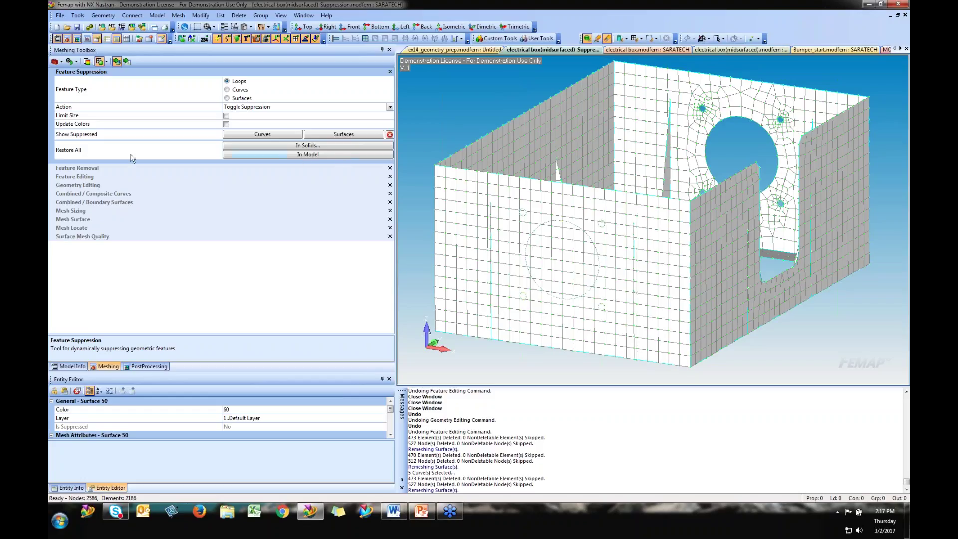
Restore all suppressed features in the model and open the Feature Removal tool.
{"action": "left_click", "coordinate": [308, 155]}
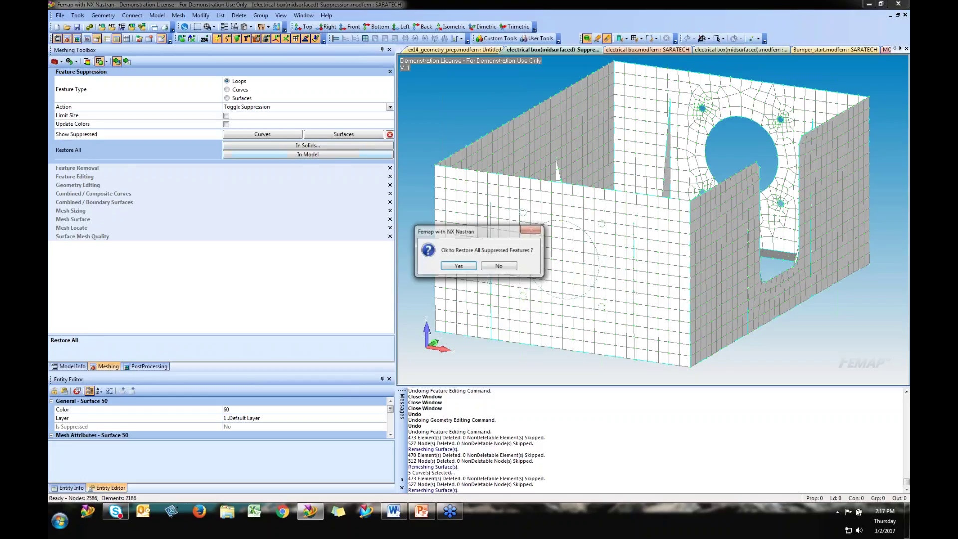
{"action": "left_click", "coordinate": [458, 266]}
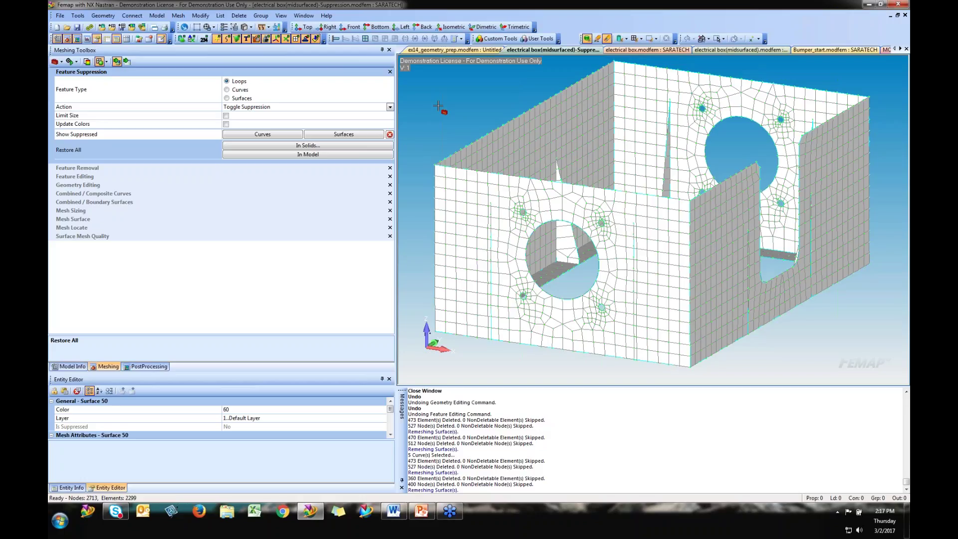
{"action": "left_click", "coordinate": [100, 169]}
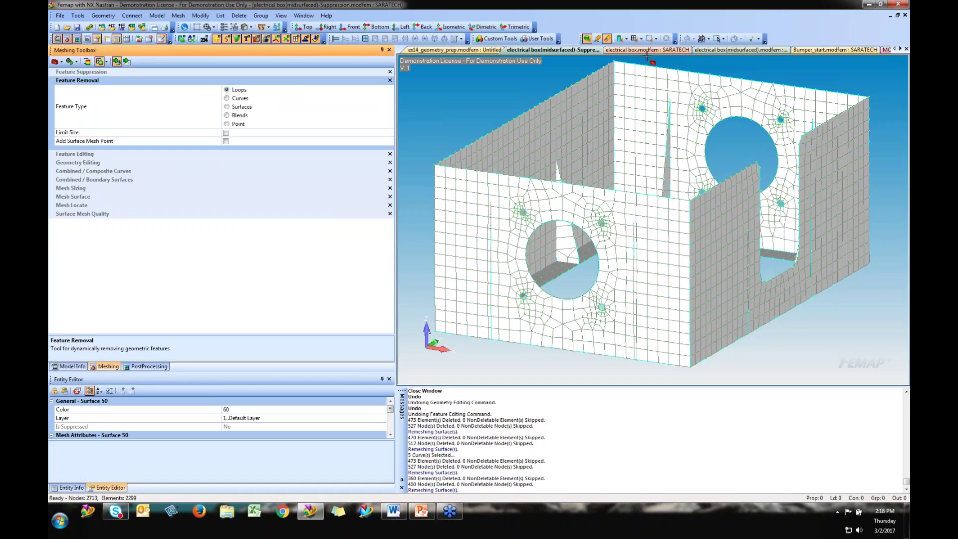
Close the electrical box(midsurfaced)-Suppression and ex14_geometry_prep models without saving their changes.
{"action": "right_click", "coordinate": [570, 50]}
{"action": "left_click", "coordinate": [585, 76]}
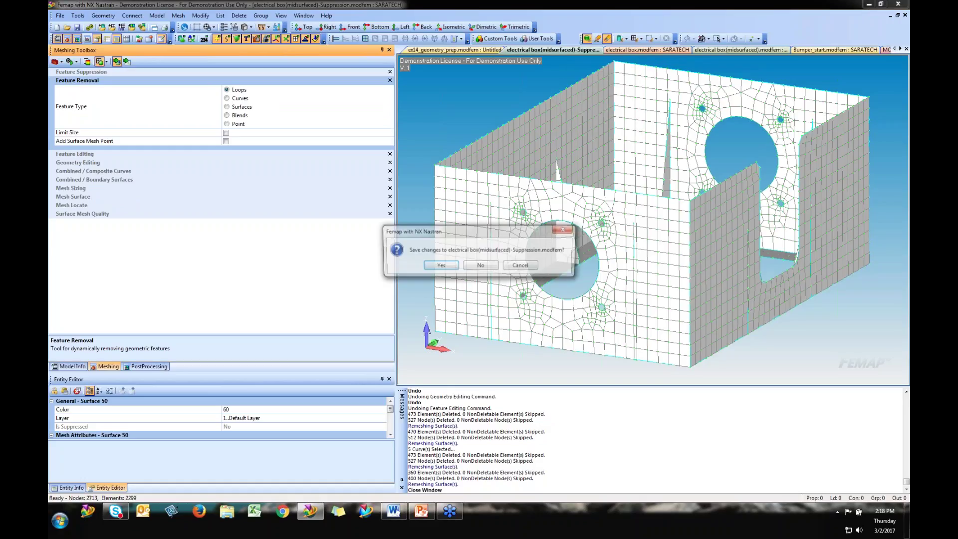
{"action": "left_click", "coordinate": [480, 265]}
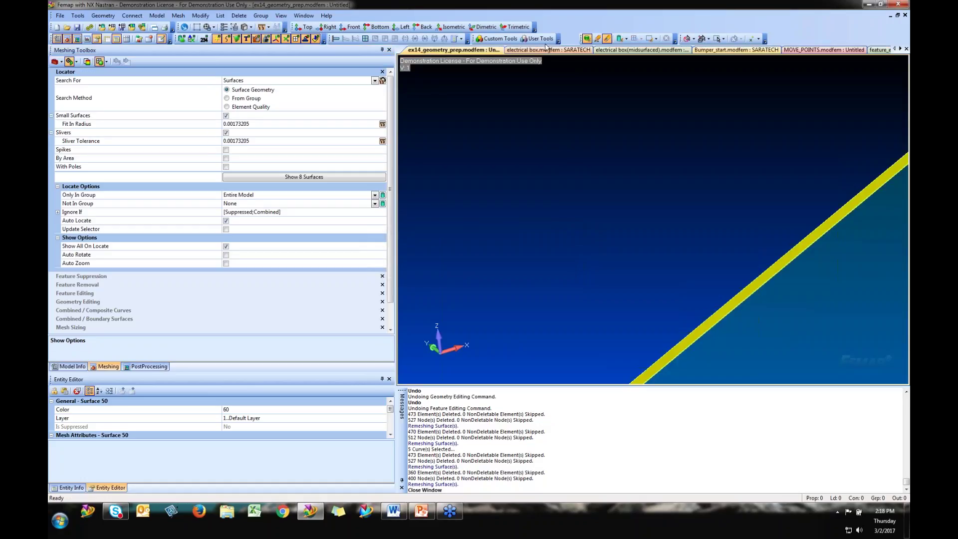
{"action": "right_click", "coordinate": [465, 51]}
{"action": "left_click", "coordinate": [480, 76]}
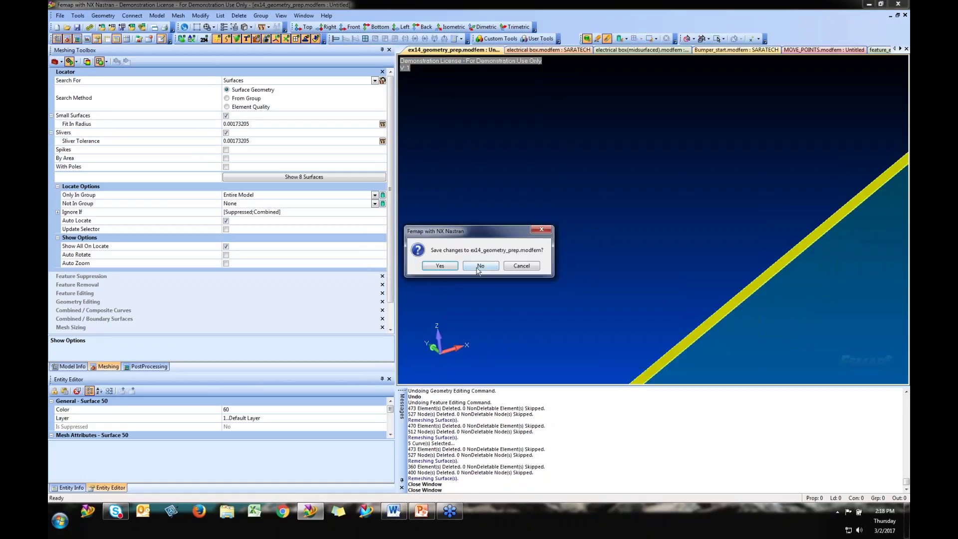
{"action": "left_click", "coordinate": [479, 266]}
Switch to the solid electrical box.modfem model.
{"action": "left_click", "coordinate": [415, 51]}
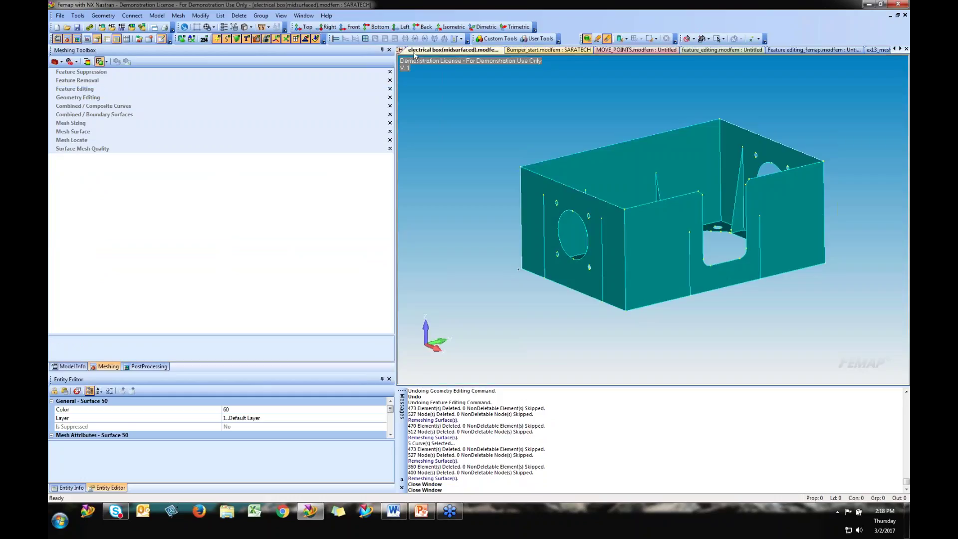
{"action": "left_click", "coordinate": [894, 49]}
{"action": "left_click", "coordinate": [479, 51]}
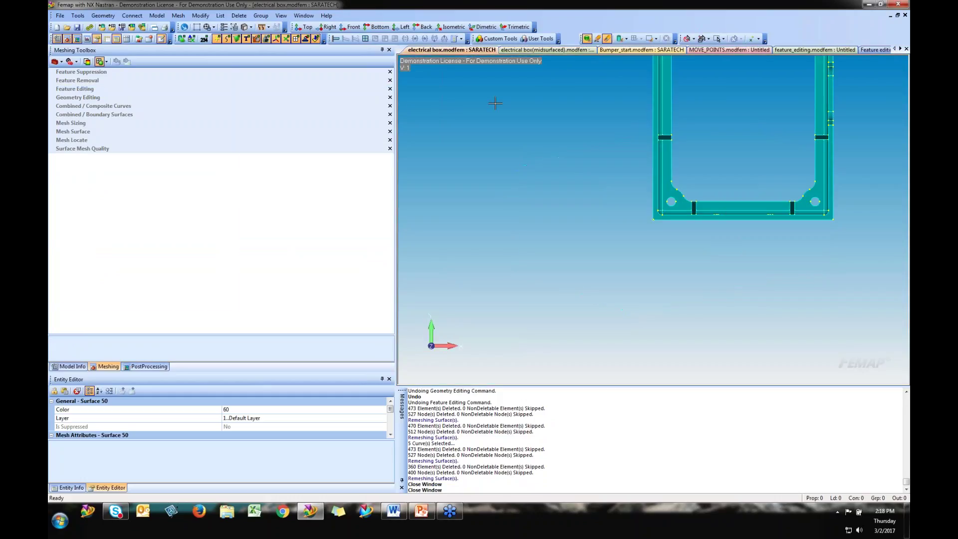
Remove the inner corner blend and its three adjoining blends using Feature Removal set to Surfaces, and undo the removal.
{"action": "middle_click_drag", "start_coordinate": [727, 188], "coordinate": [637, 346]}
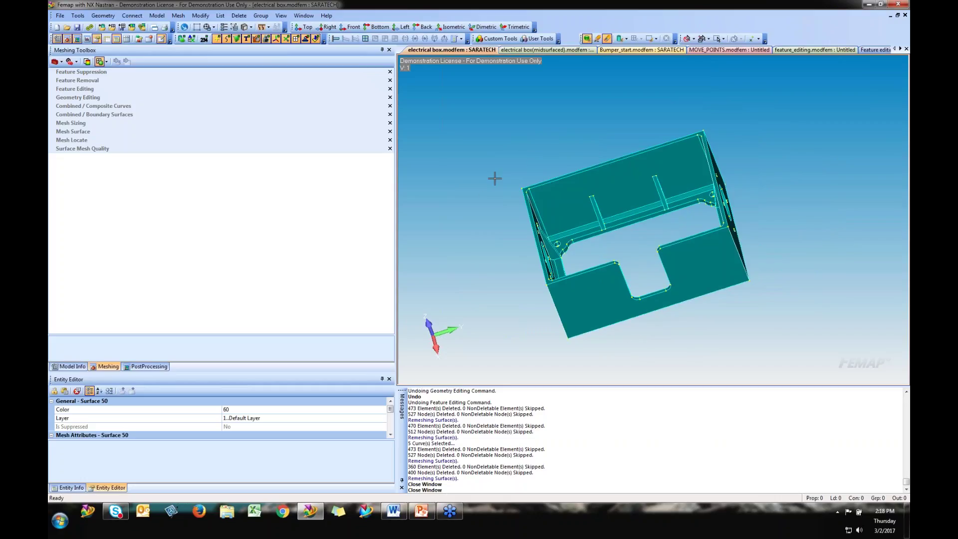
{"action": "middle_click_drag", "start_coordinate": [585, 227], "coordinate": [535, 202]}
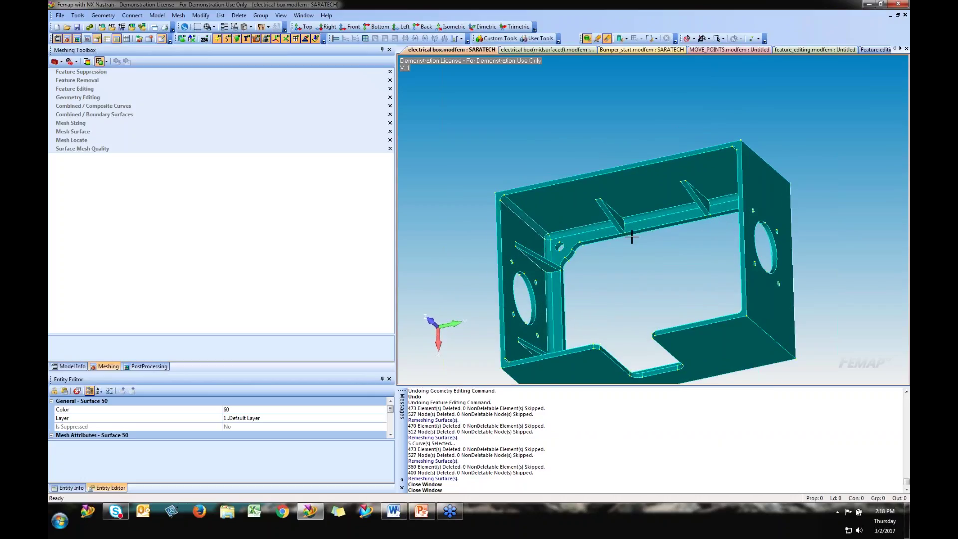
{"action": "left_click", "coordinate": [90, 81]}
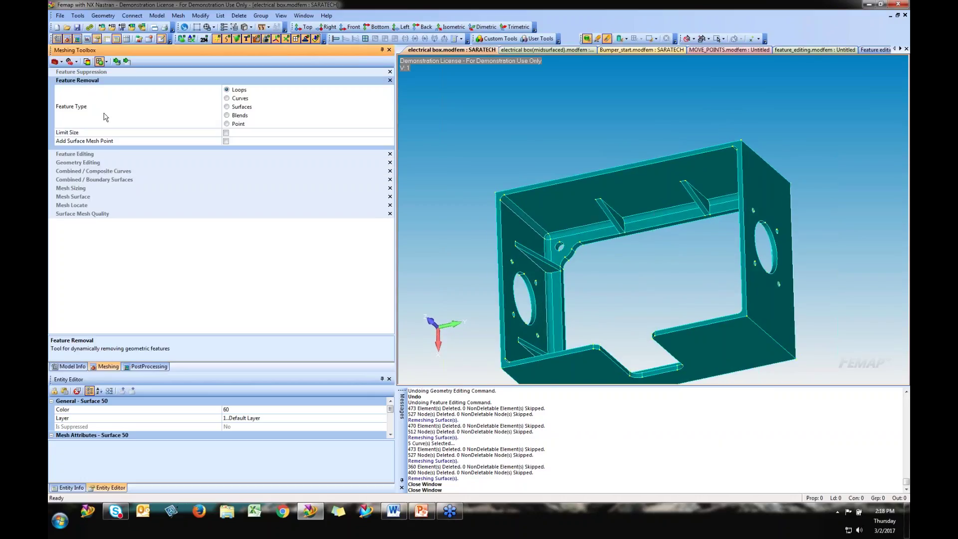
{"action": "left_click", "coordinate": [241, 107]}
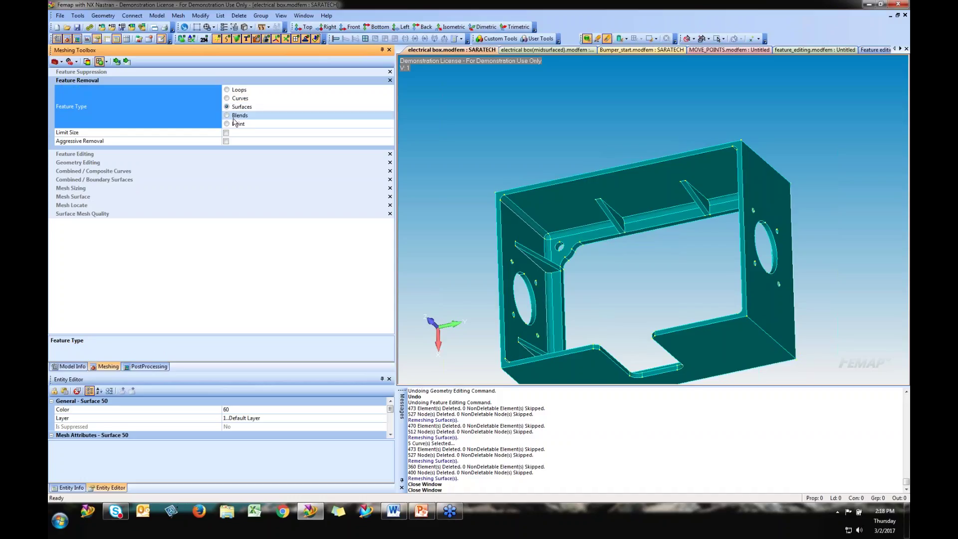
{"action": "left_click", "coordinate": [127, 62]}
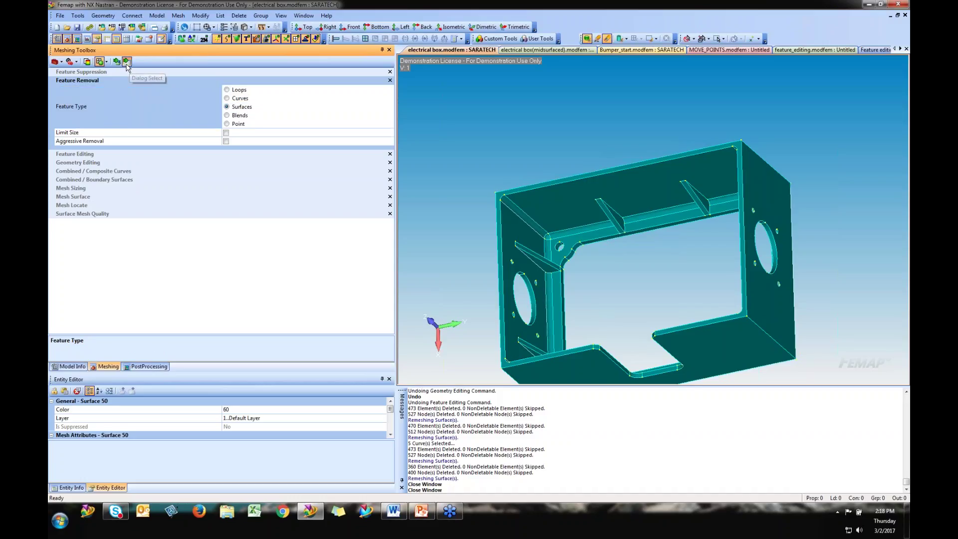
{"action": "left_click", "coordinate": [547, 235]}
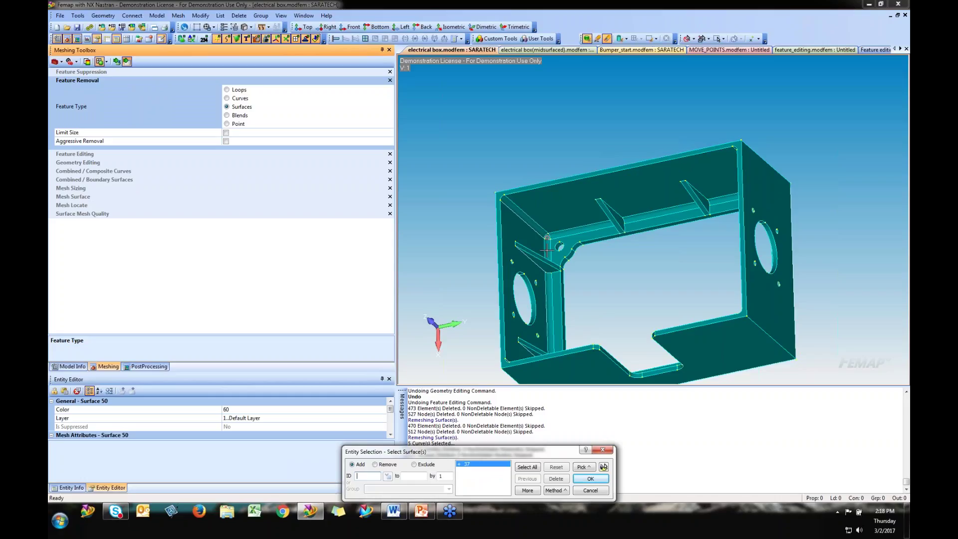
{"action": "left_click", "coordinate": [583, 467]}
{"action": "left_click", "coordinate": [614, 422]}
{"action": "left_click", "coordinate": [603, 467]}
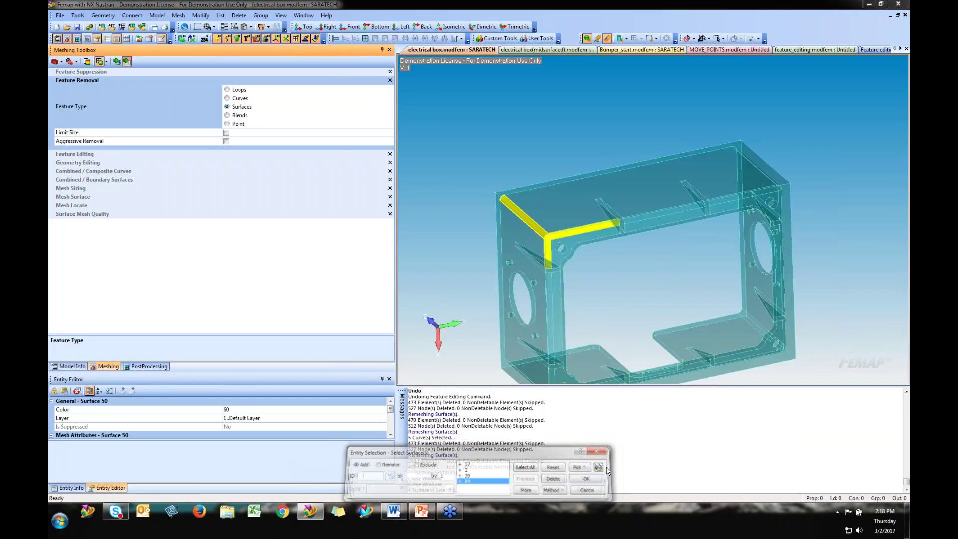
{"action": "left_click", "coordinate": [591, 479]}
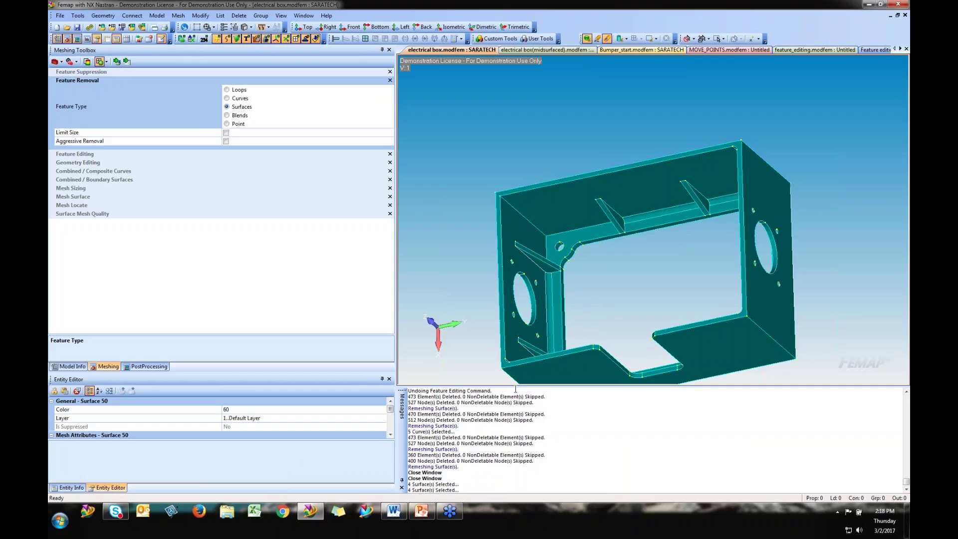
{"action": "key", "text": "ctrl+z"}
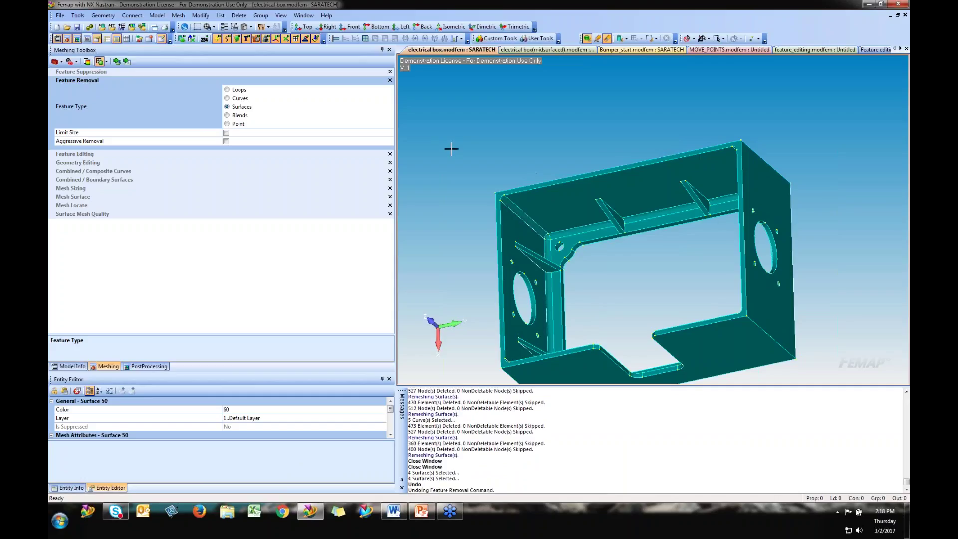
Remove all blends smaller than 5 across the whole electrical box using Feature Removal with the size limit on.
{"action": "middle_click_drag", "start_coordinate": [451, 159], "coordinate": [434, 95], "text": "ctrl"}
{"action": "left_click", "coordinate": [227, 116]}
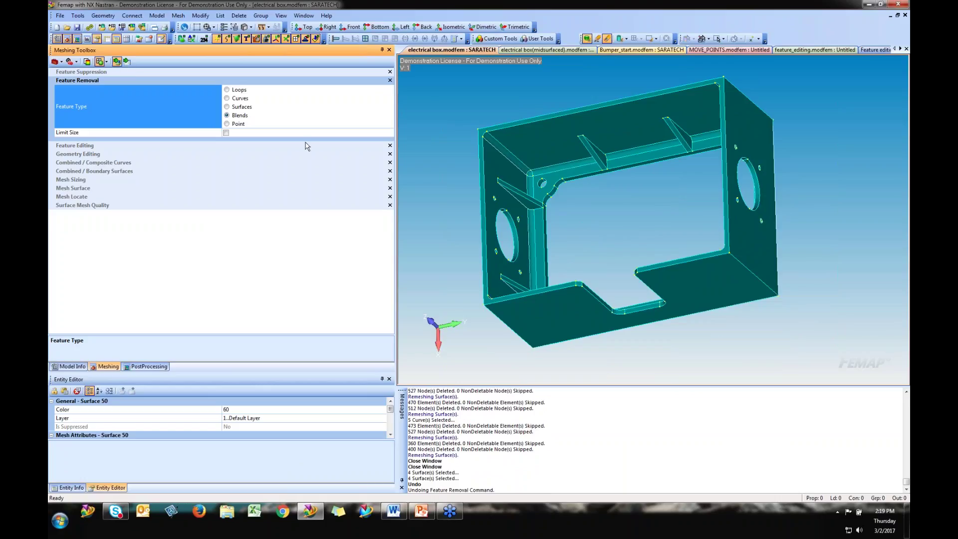
{"action": "left_click", "coordinate": [226, 133]}
{"action": "left_click", "coordinate": [209, 143]}
{"action": "type", "text": "5"}
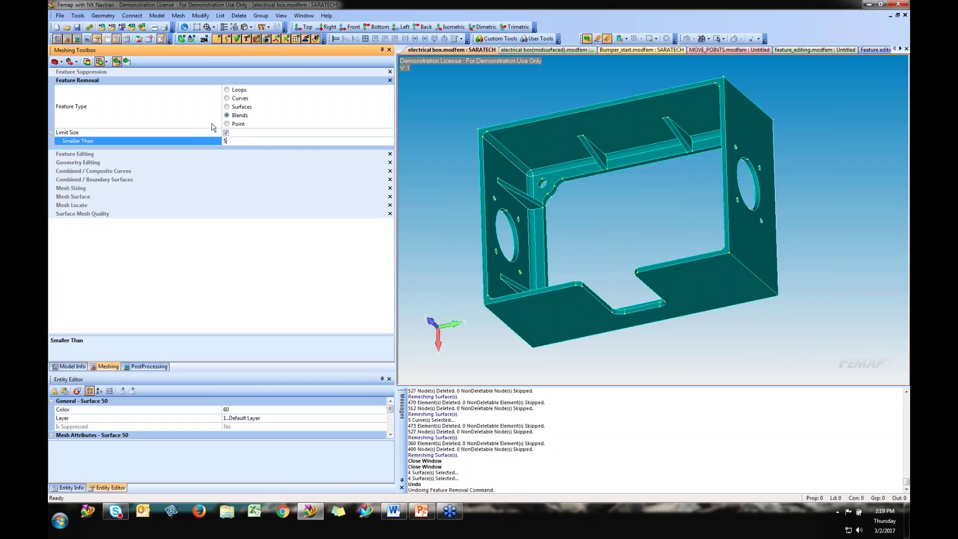
{"action": "left_click_drag", "start_coordinate": [444, 85], "coordinate": [837, 341]}
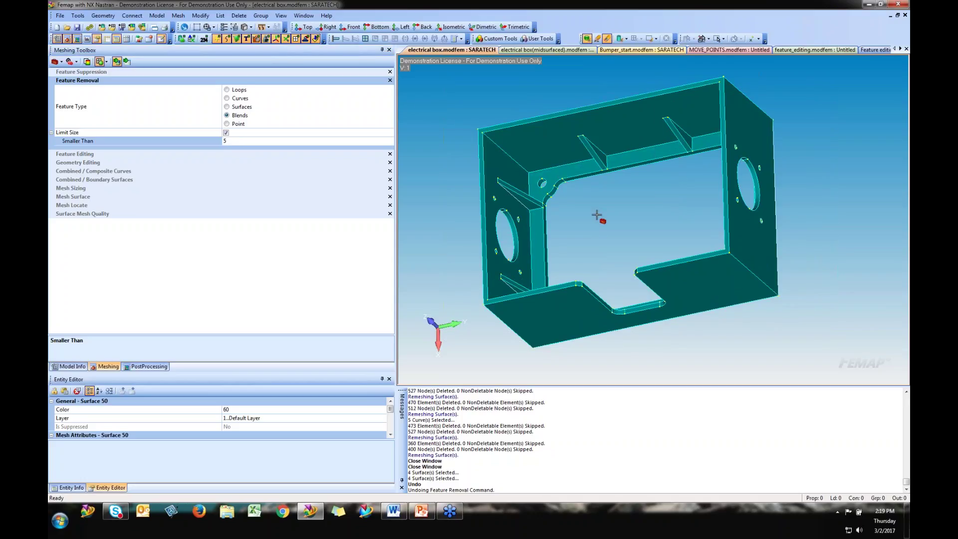
Set Feature Removal to Loops and measure the diameter of a small hole beside the side wall's large circular opening.
{"action": "middle_click_drag", "start_coordinate": [641, 196], "coordinate": [699, 195]}
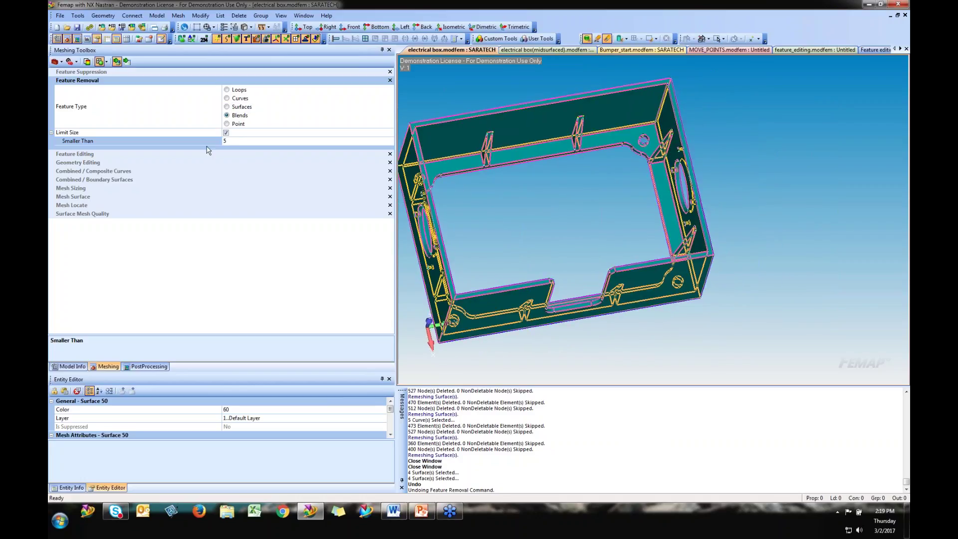
{"action": "left_click", "coordinate": [238, 91]}
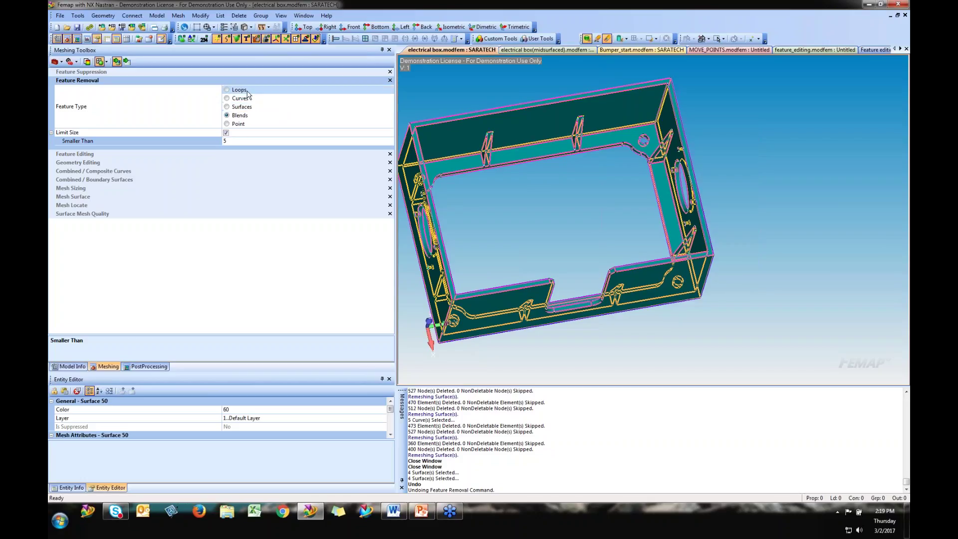
{"action": "mouse_move", "coordinate": [577, 229]}
{"action": "middle_mouse_down"}
{"action": "mouse_move", "coordinate": [577, 154]}
{"action": "mouse_move", "coordinate": [607, 250]}
{"action": "mouse_move", "coordinate": [567, 257]}
{"action": "mouse_move", "coordinate": [621, 222]}
{"action": "mouse_move", "coordinate": [587, 241]}
{"action": "middle_mouse_up"}
{"action": "scroll", "coordinate": [475, 221], "scroll_direction": "up", "scroll_amount": 8}
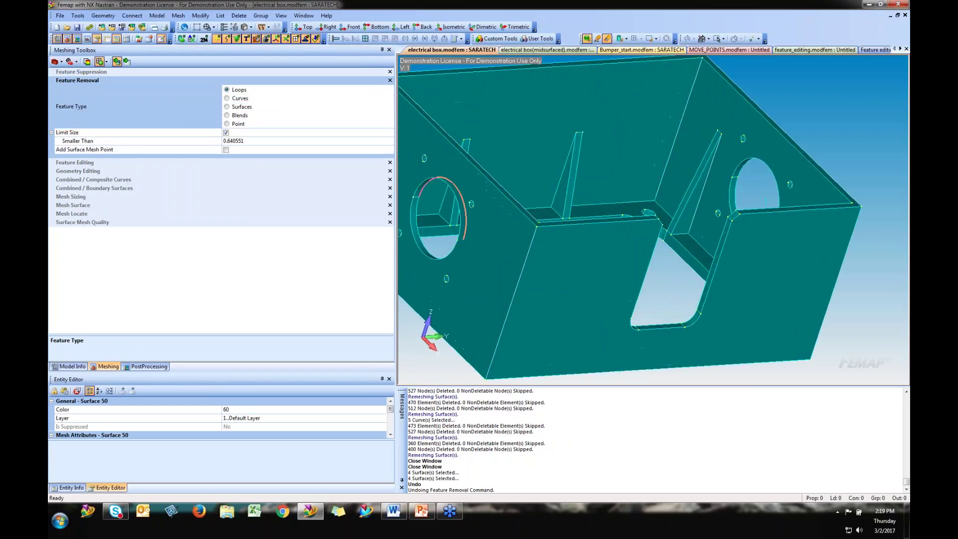
{"action": "scroll", "coordinate": [475, 222], "scroll_direction": "up", "scroll_amount": 5}
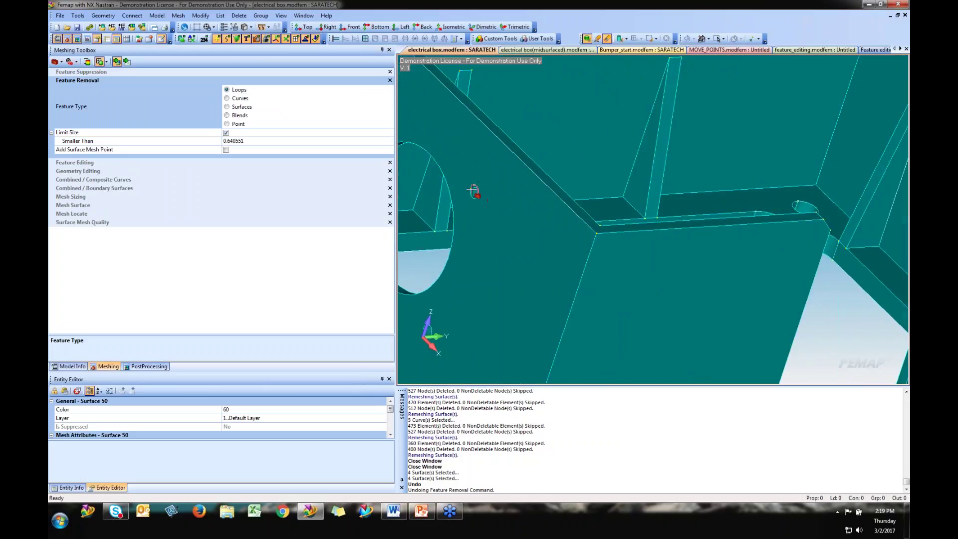
{"action": "left_click", "coordinate": [261, 26]}
{"action": "left_click", "coordinate": [475, 192]}
{"action": "middle_click", "coordinate": [476, 192]}
{"action": "left_click", "coordinate": [476, 193]}
{"action": "middle_click", "coordinate": [475, 192]}
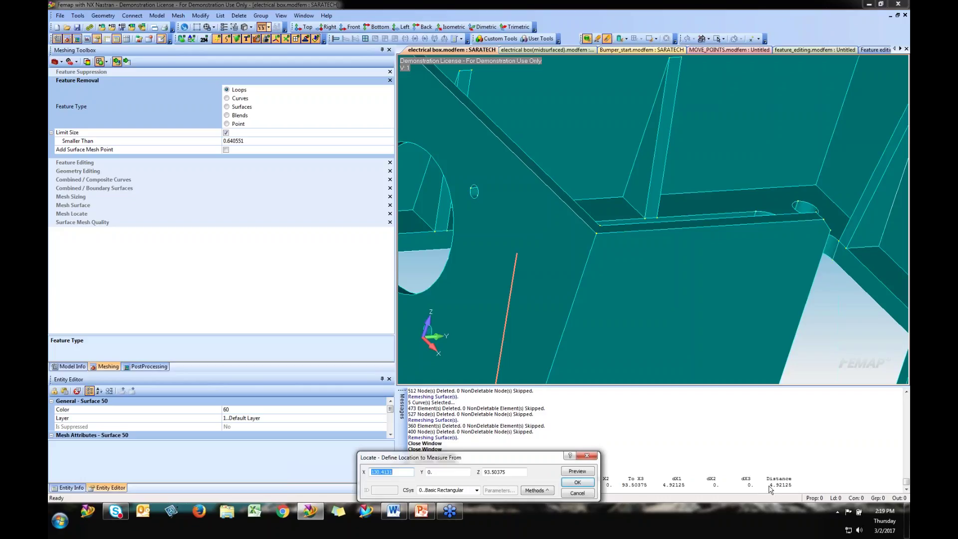
{"action": "left_click", "coordinate": [577, 493]}
{"action": "scroll", "coordinate": [701, 155], "scroll_direction": "down", "scroll_amount": 5}
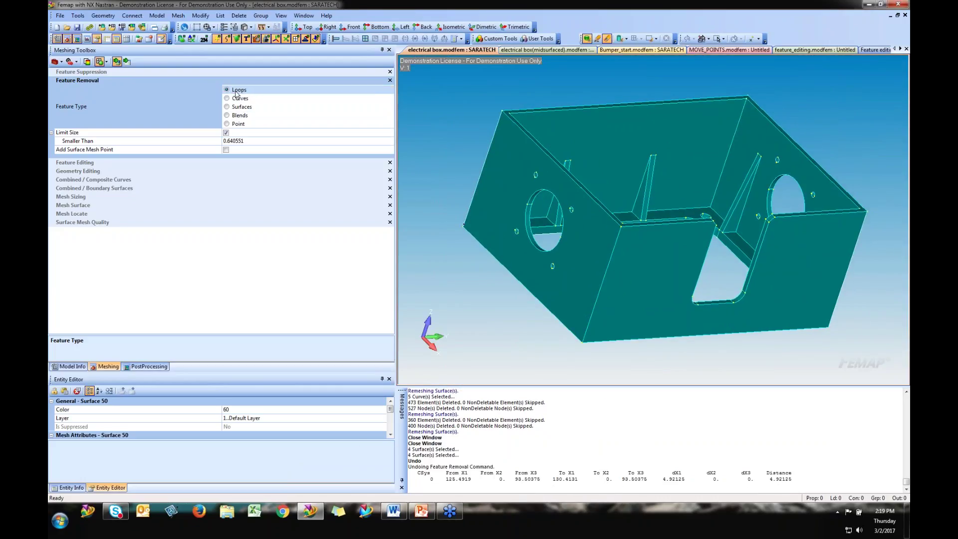
Remove all loops smaller than 5 across the whole electrical box using Feature Removal with the size limit on.
{"action": "left_click", "coordinate": [146, 138]}
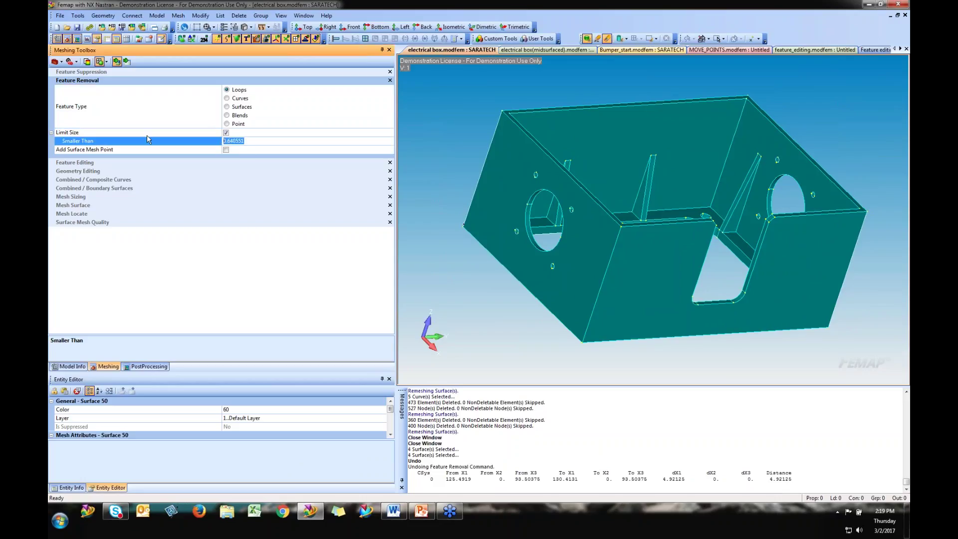
{"action": "type", "text": "5"}
{"action": "left_click_drag", "start_coordinate": [499, 107], "coordinate": [883, 351]}
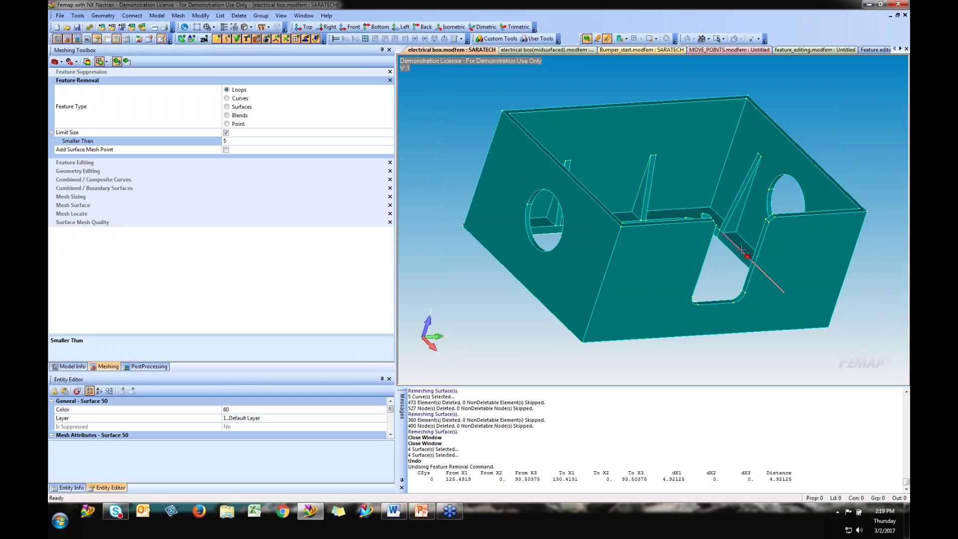
{"action": "middle_click_drag", "start_coordinate": [690, 210], "coordinate": [632, 235]}
{"action": "scroll", "coordinate": [582, 251], "scroll_direction": "up", "scroll_amount": 5}
{"action": "mouse_move", "coordinate": [582, 251]}
{"action": "middle_mouse_down"}
{"action": "mouse_move", "coordinate": [614, 236]}
{"action": "mouse_move", "coordinate": [593, 240]}
{"action": "middle_mouse_up"}
{"action": "scroll", "coordinate": [593, 240], "scroll_direction": "down", "scroll_amount": 5}
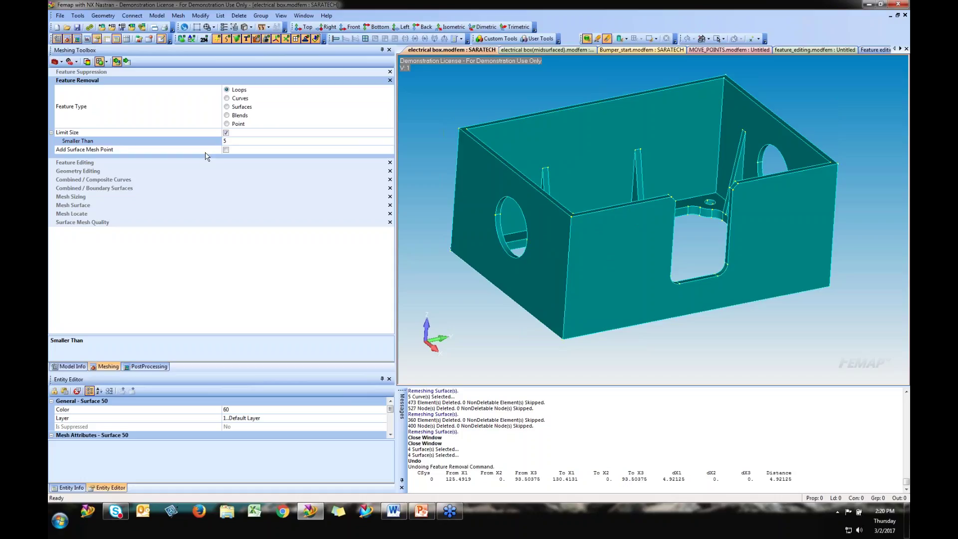
Try to remove the box's outer wall surface using Feature Removal set to Surfaces, with Limit Size off and Aggressive Removal on.
{"action": "left_click", "coordinate": [244, 109]}
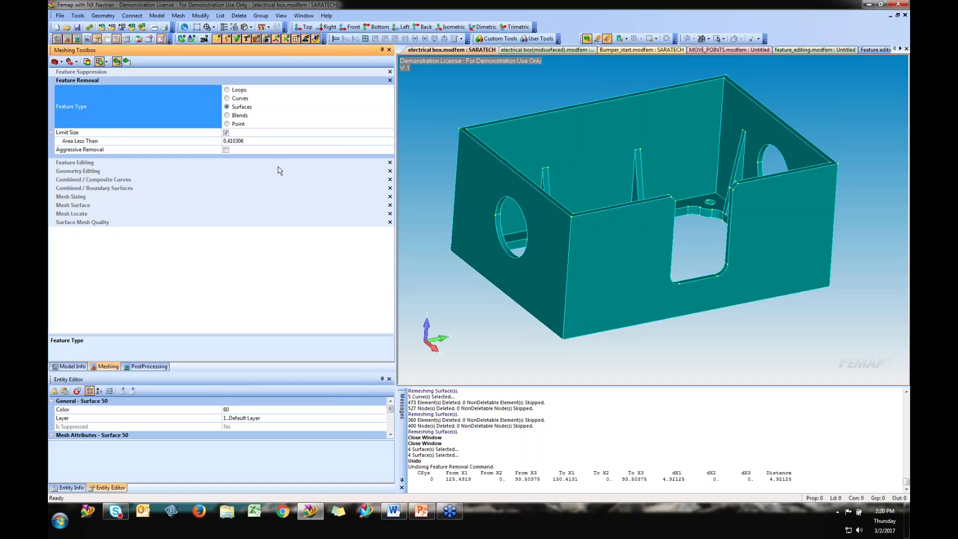
{"action": "left_click", "coordinate": [226, 133]}
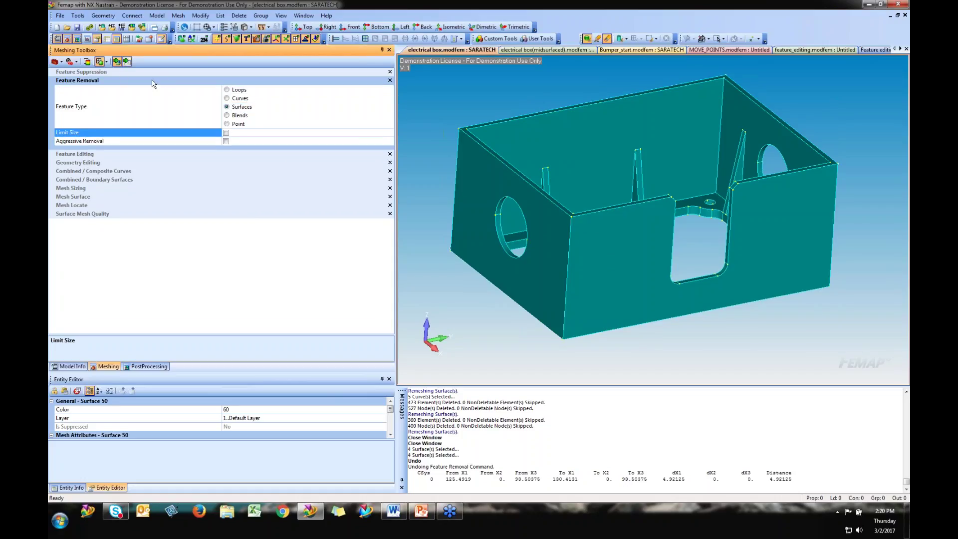
{"action": "middle_click_drag", "start_coordinate": [630, 252], "coordinate": [633, 251]}
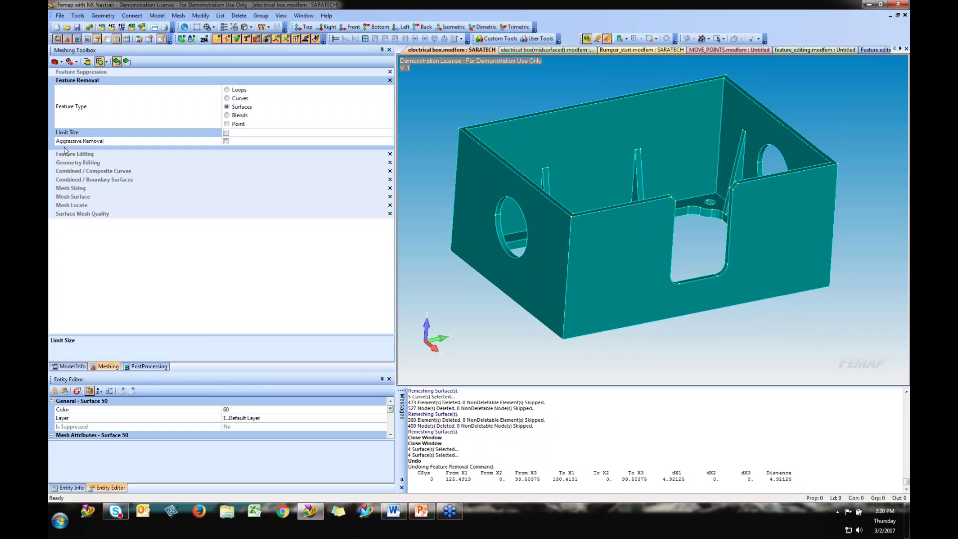
{"action": "left_click", "coordinate": [226, 142]}
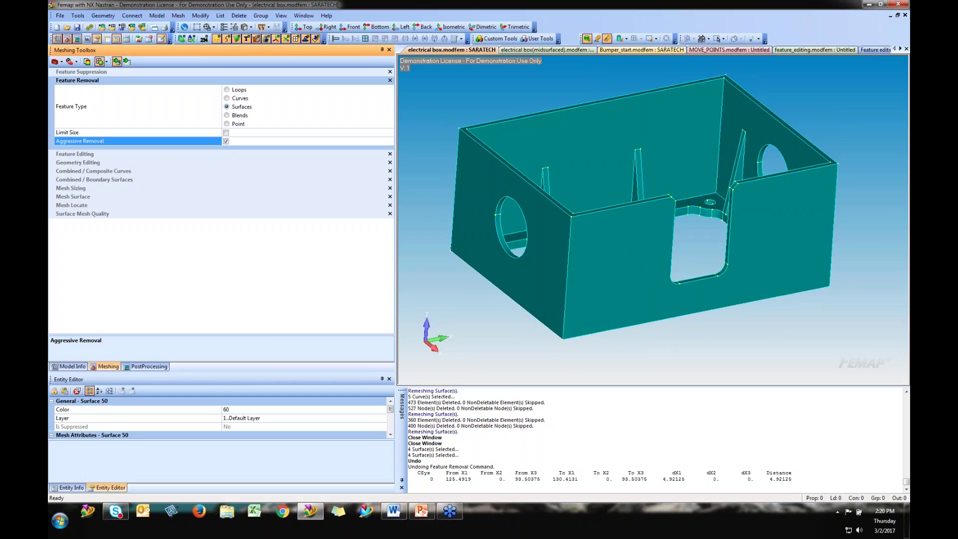
{"action": "left_click", "coordinate": [634, 245]}
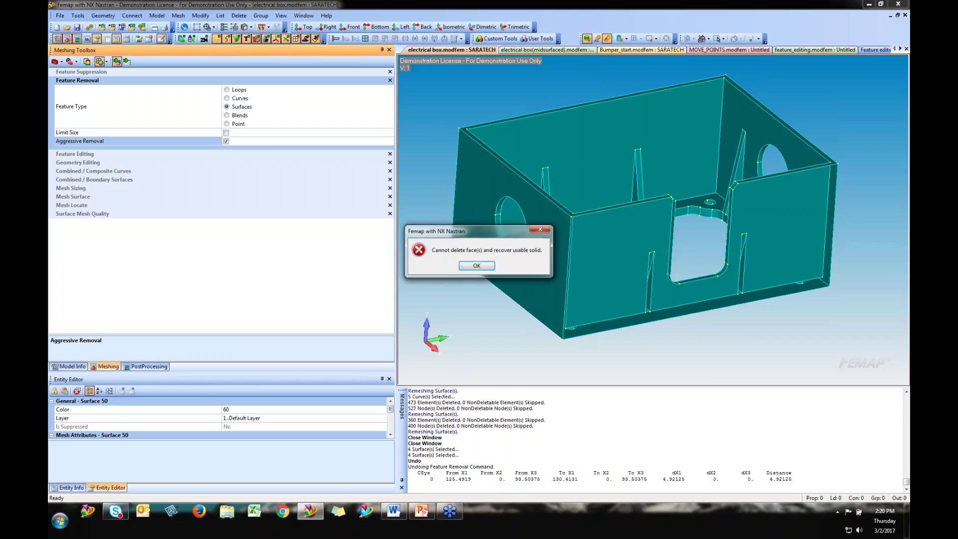
{"action": "middle_click_drag", "start_coordinate": [670, 273], "coordinate": [712, 260]}
{"action": "left_click", "coordinate": [477, 265]}
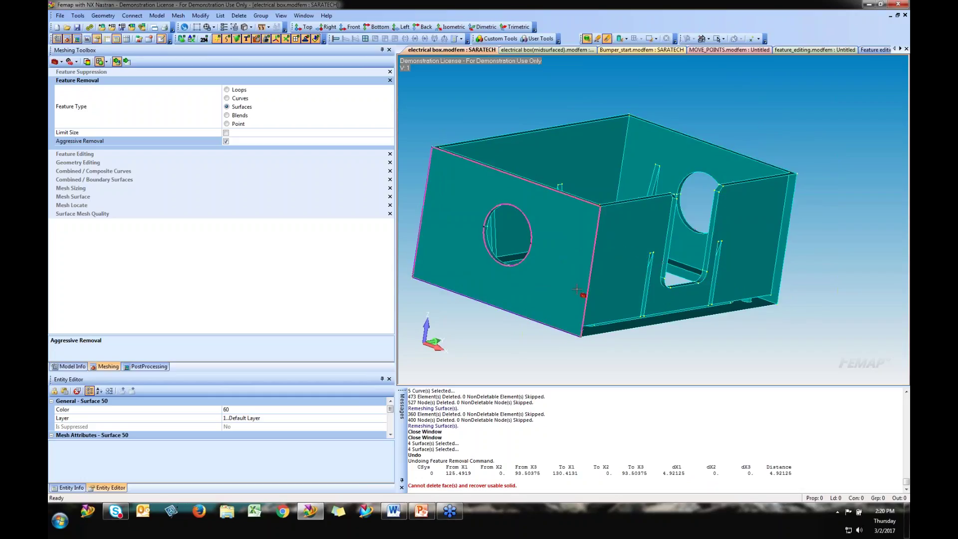
{"action": "scroll", "coordinate": [764, 298], "scroll_direction": "up", "scroll_amount": 5}
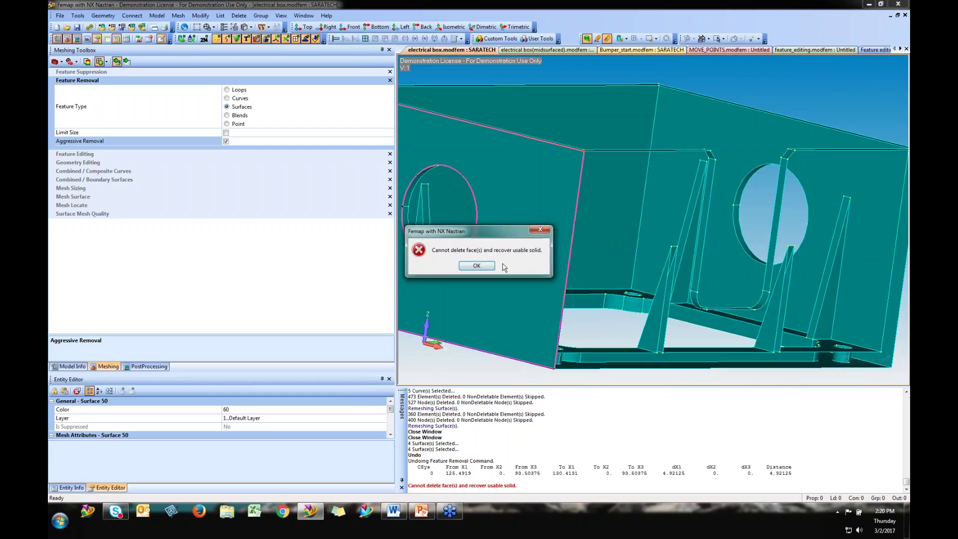
{"action": "left_click", "coordinate": [477, 265]}
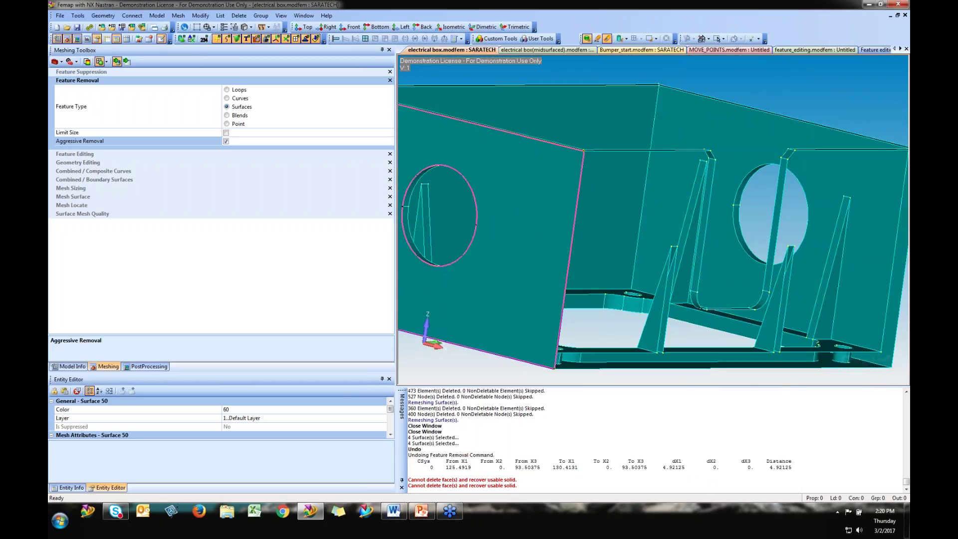
{"action": "middle_click_drag", "start_coordinate": [676, 194], "coordinate": [518, 168]}
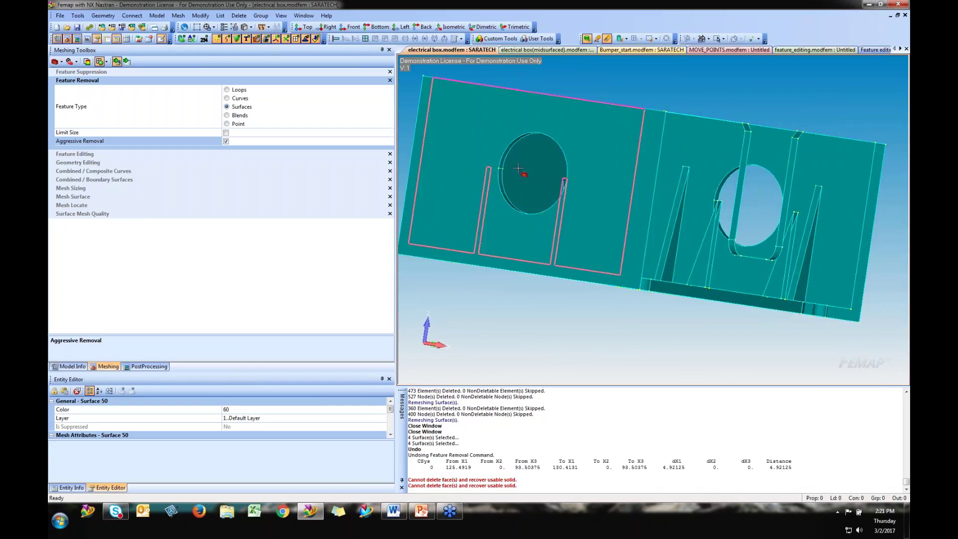
Switch to the Feature editing_femap.modfem bracket model and show the Feature Editing tools.
{"action": "left_click", "coordinate": [875, 50]}
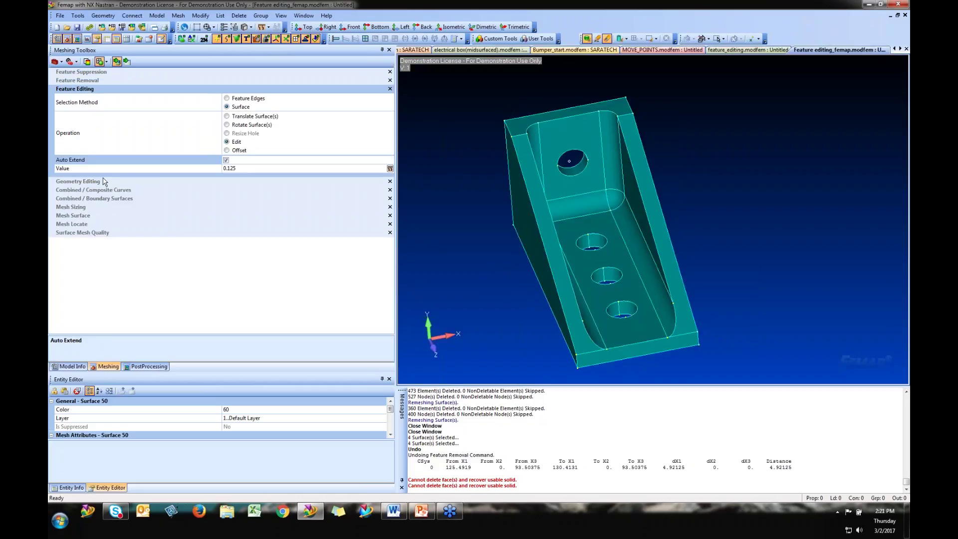
{"action": "left_click", "coordinate": [98, 182]}
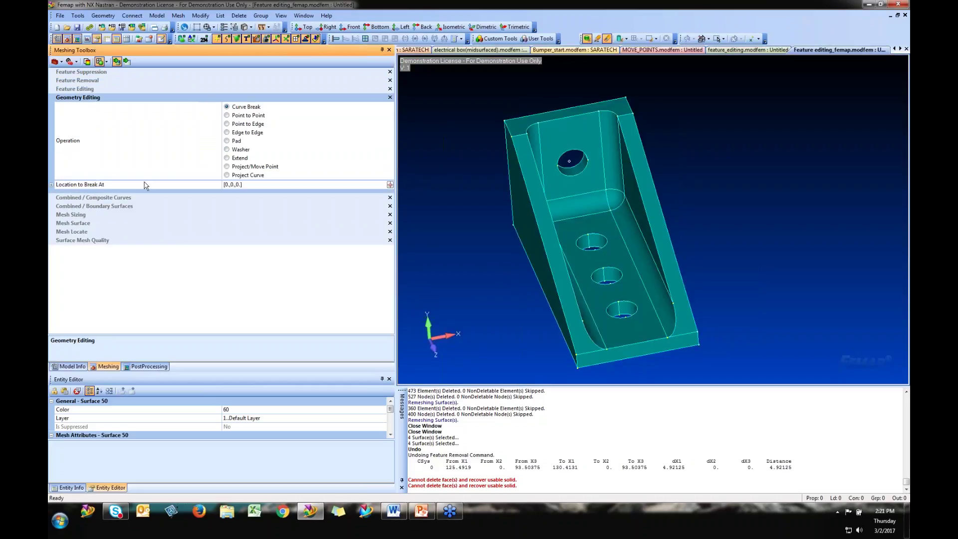
{"action": "left_click", "coordinate": [89, 89]}
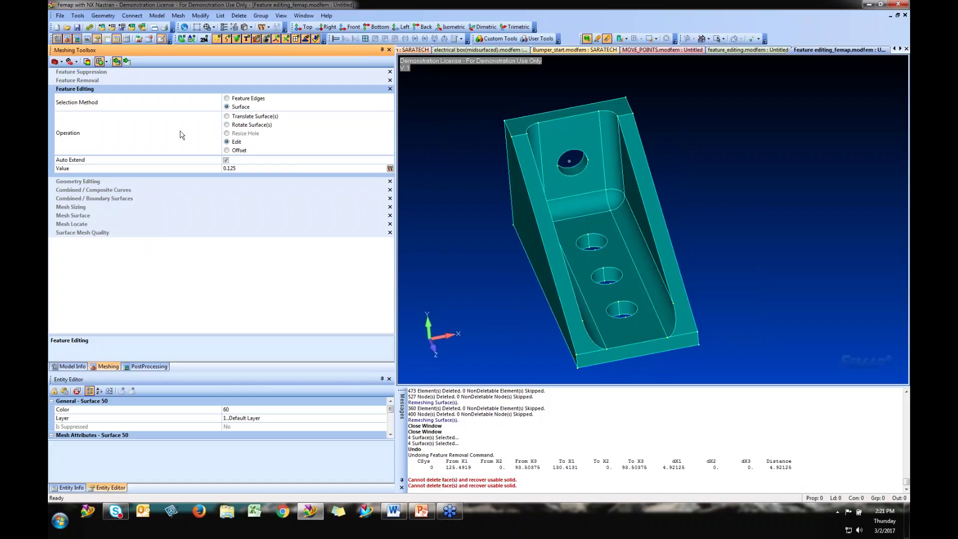
{"action": "middle_click_drag", "start_coordinate": [439, 190], "coordinate": [687, 205]}
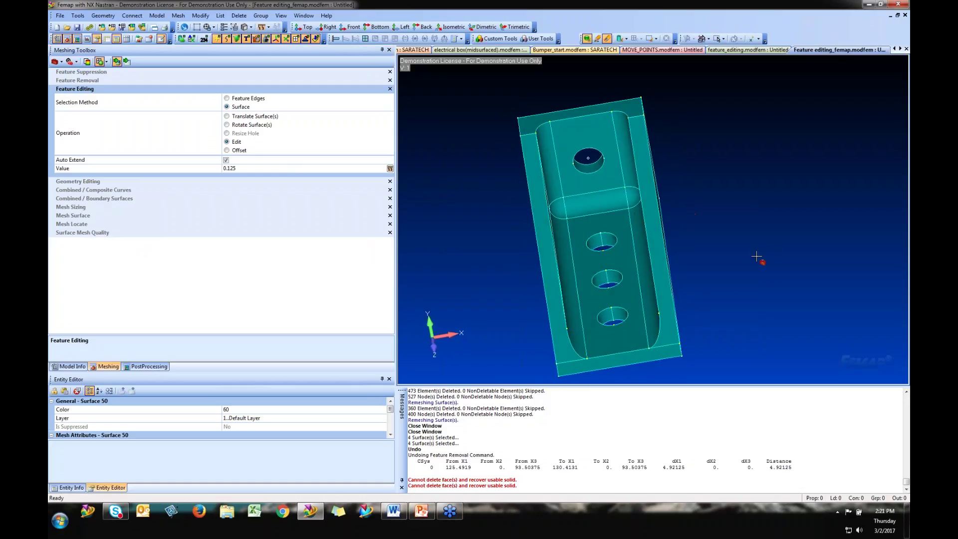
{"action": "middle_click_drag", "start_coordinate": [606, 208], "coordinate": [576, 208]}
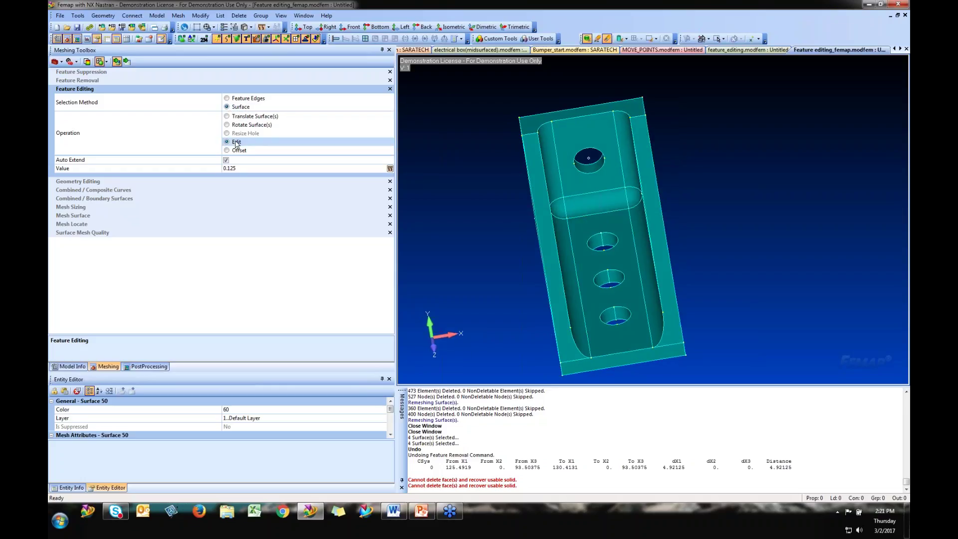
Edit only the blend across the bracket's inner corner to 0.125 with Auto Extend off, and undo the edit.
{"action": "left_click", "coordinate": [226, 161]}
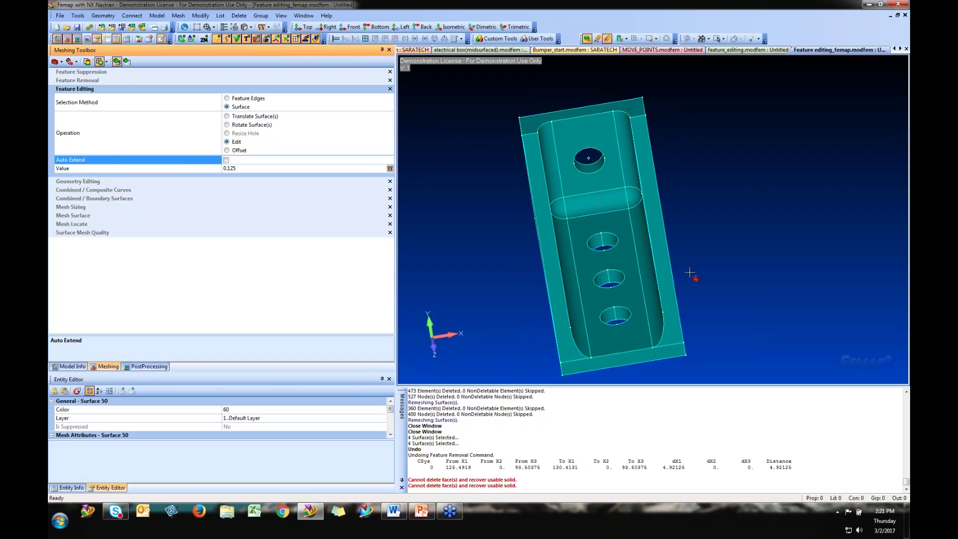
{"action": "left_click", "coordinate": [604, 202]}
{"action": "left_click", "coordinate": [589, 202]}
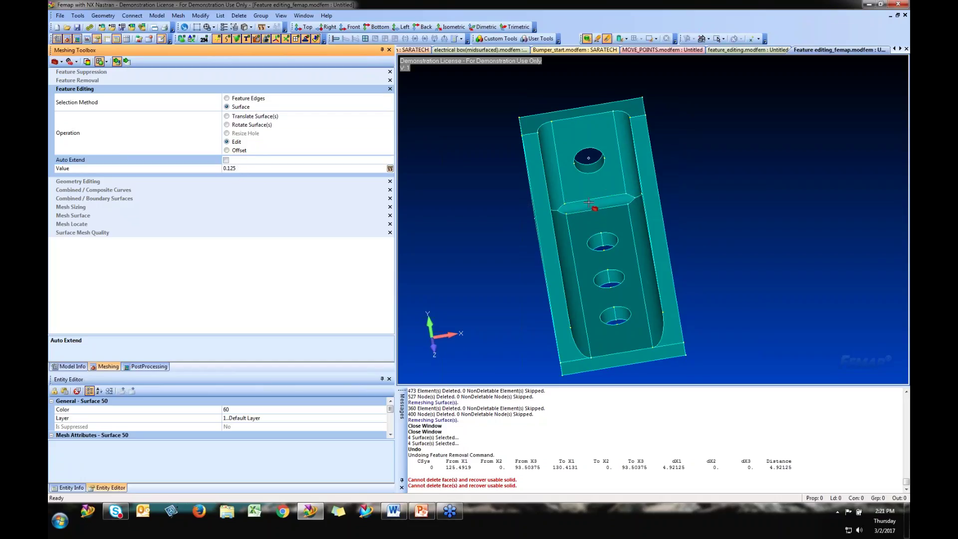
{"action": "scroll", "coordinate": [577, 214], "scroll_direction": "up", "scroll_amount": 5}
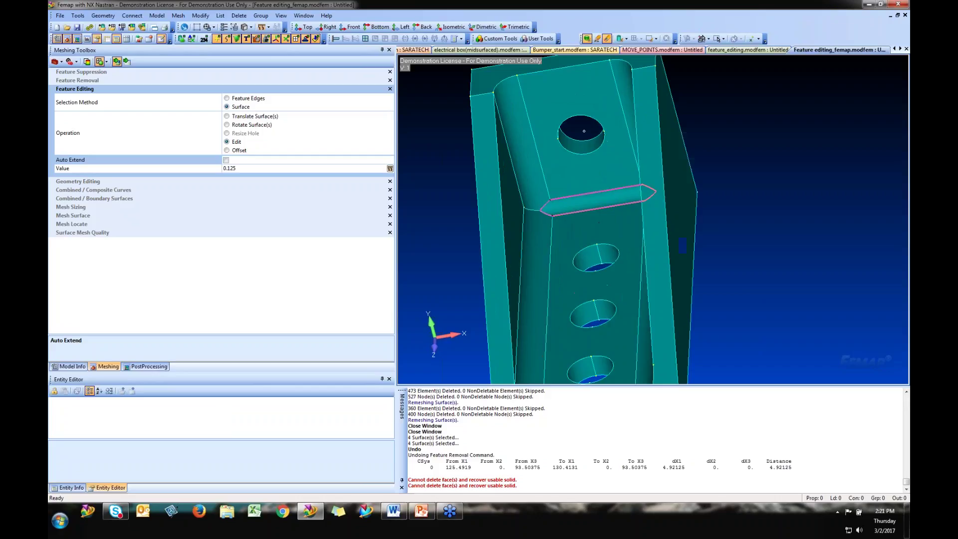
{"action": "scroll", "coordinate": [577, 213], "scroll_direction": "up", "scroll_amount": 4}
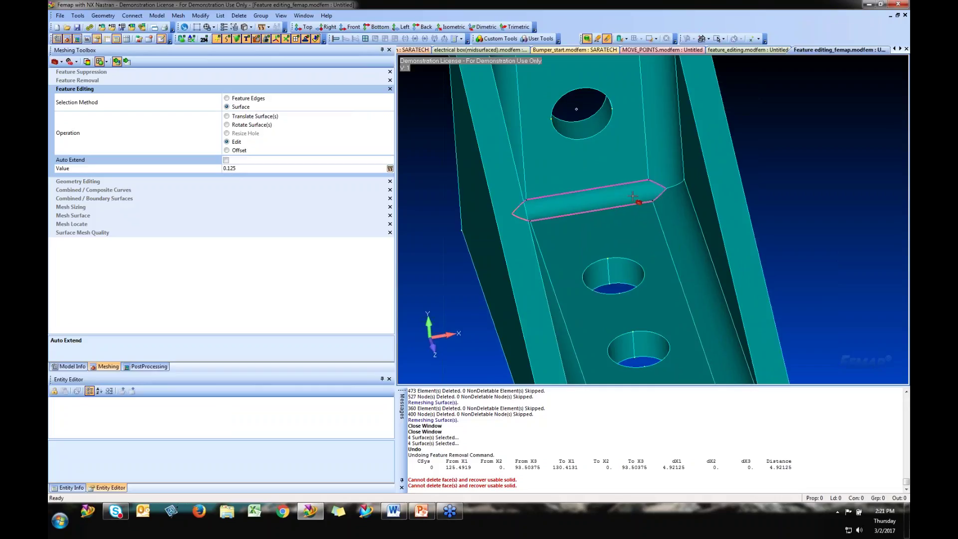
{"action": "key", "text": "ctrl+z"}
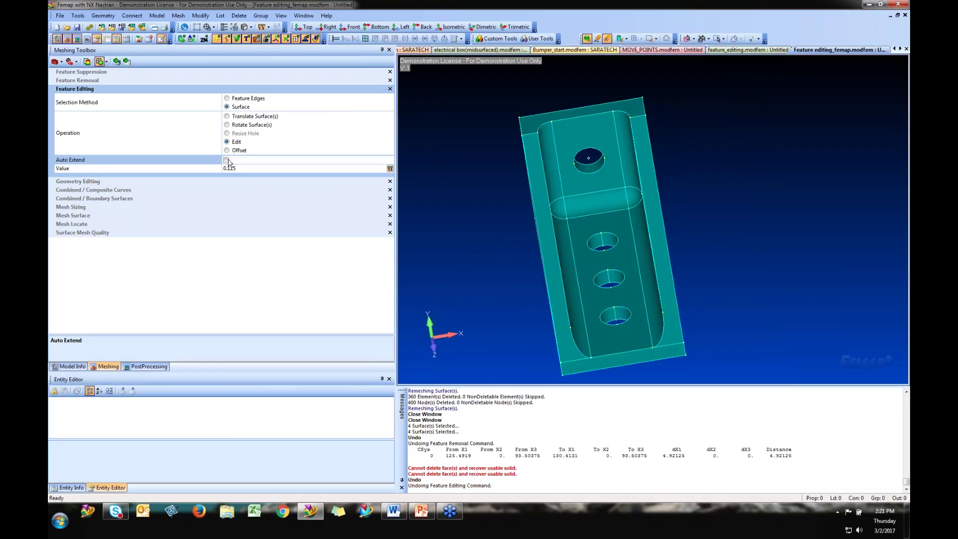
Edit the inner corner blend and all its connected blends to 0.125 with Auto Extend on.
{"action": "left_click", "coordinate": [226, 160]}
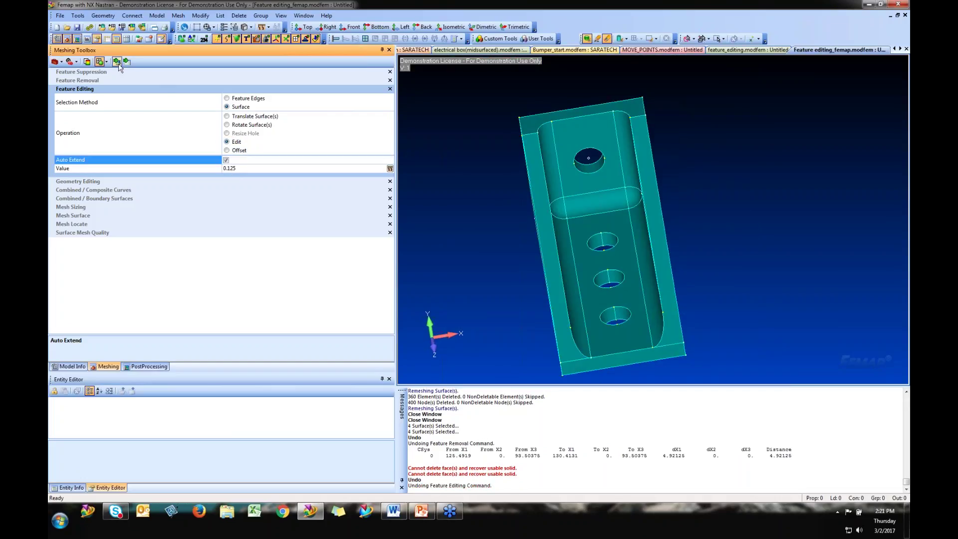
{"action": "middle_click_drag", "start_coordinate": [598, 215], "coordinate": [628, 204]}
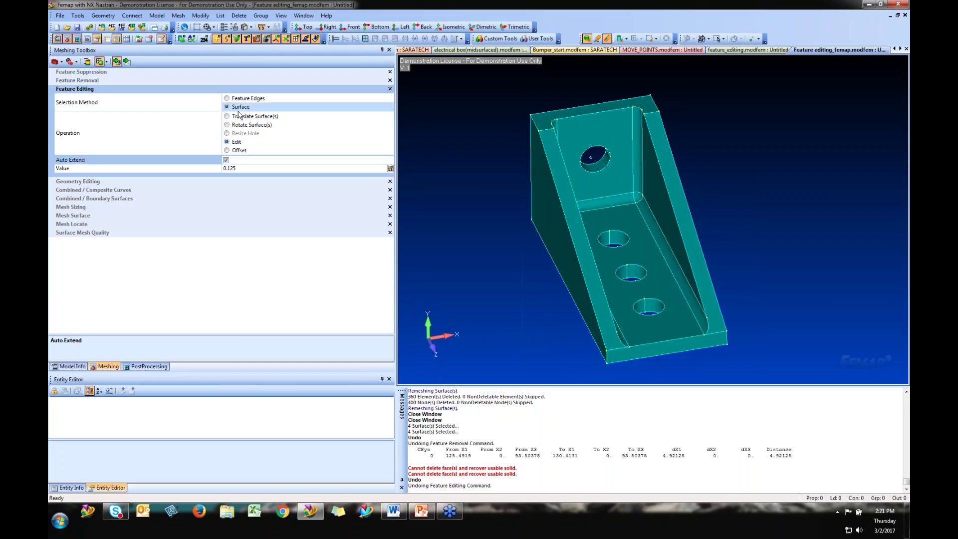
Translate the bracket's outer side surface on the +X side along a vector following the top edge, entering .5 as the Distance value.
{"action": "left_click", "coordinate": [227, 116]}
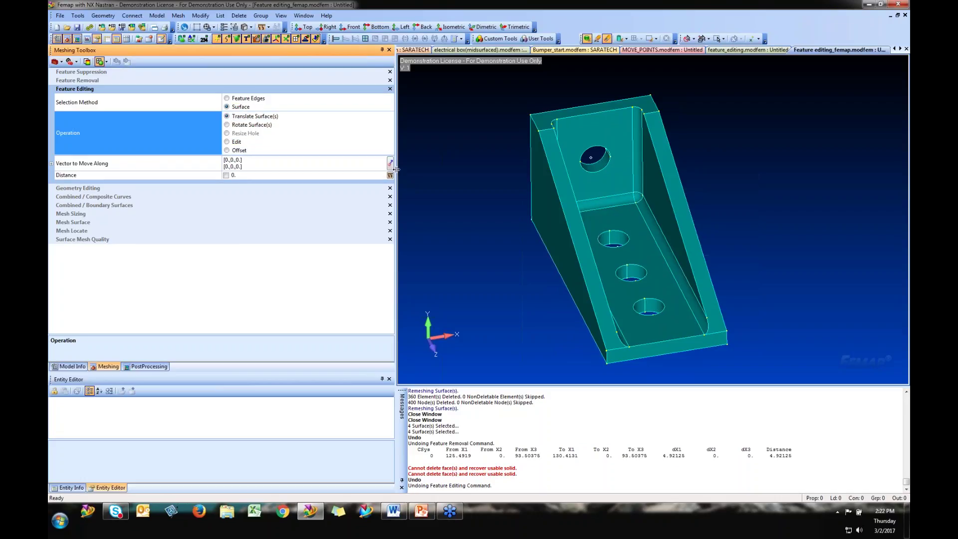
{"action": "left_click", "coordinate": [390, 164]}
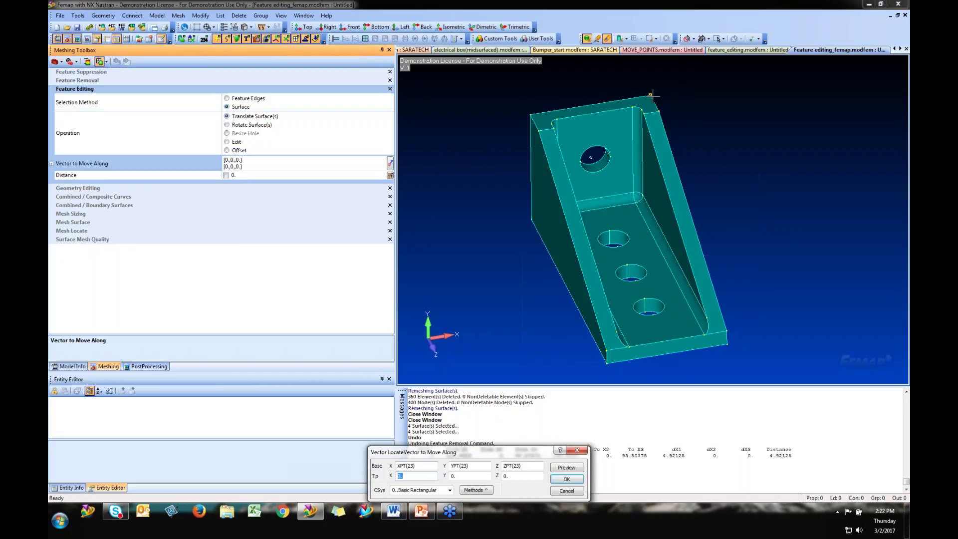
{"action": "left_click", "coordinate": [642, 95]}
{"action": "left_click", "coordinate": [566, 481]}
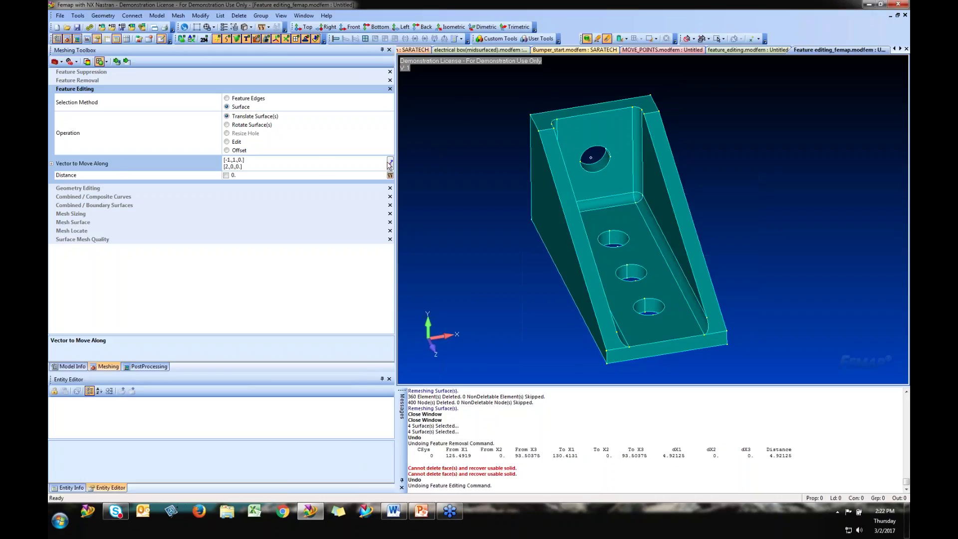
{"action": "left_click", "coordinate": [301, 174]}
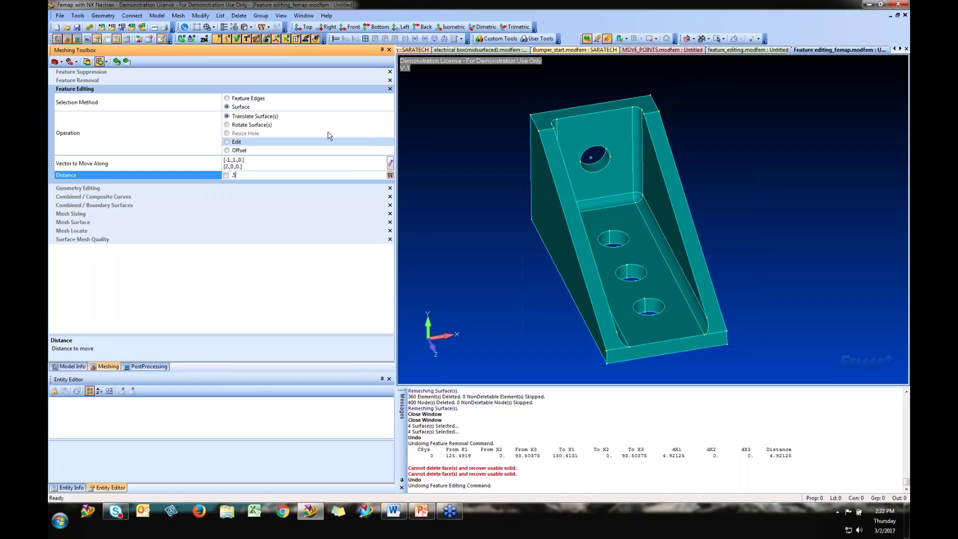
{"action": "left_click", "coordinate": [117, 61]}
{"action": "middle_click_drag", "start_coordinate": [710, 205], "coordinate": [861, 192]}
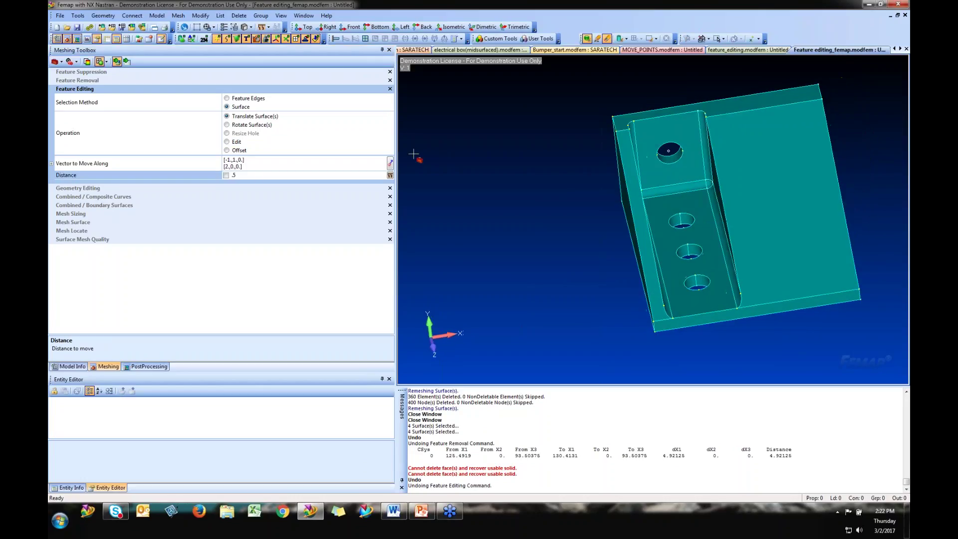
Set the Distance value to .125 and try to translate the bracket's opposite side surface along the same vector.
{"action": "left_click", "coordinate": [235, 177]}
{"action": "type", "text": ".125"}
{"action": "middle_click_drag", "start_coordinate": [811, 150], "coordinate": [616, 226]}
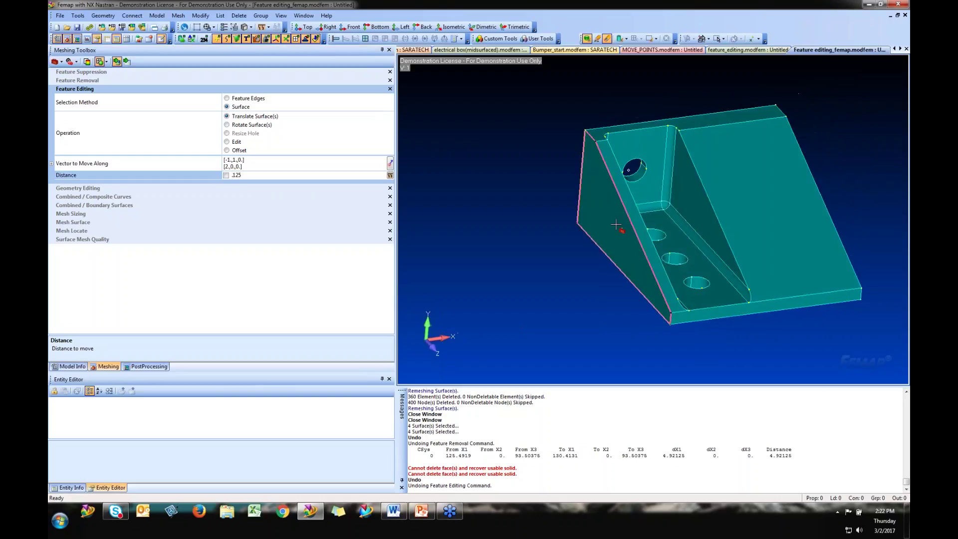
{"action": "left_click", "coordinate": [616, 226]}
{"action": "middle_click_drag", "start_coordinate": [812, 179], "coordinate": [639, 238]}
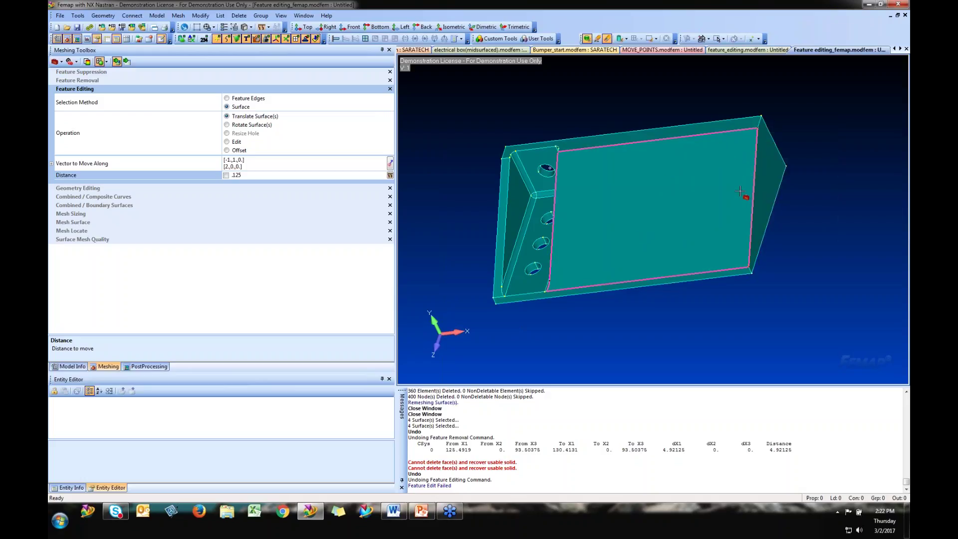
{"action": "left_click", "coordinate": [620, 196]}
{"action": "middle_click_drag", "start_coordinate": [620, 195], "coordinate": [659, 208]}
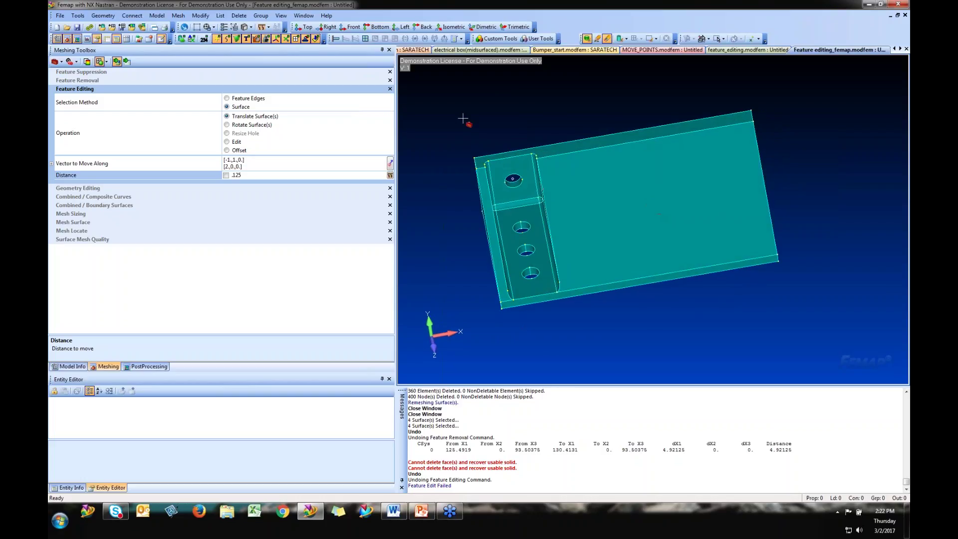
Show the Geometry Editing tools for the bracket model, and close electrical box.modfem without saving its changes.
{"action": "left_click", "coordinate": [88, 189]}
{"action": "left_click", "coordinate": [410, 51]}
{"action": "right_click", "coordinate": [409, 51]}
{"action": "left_click", "coordinate": [465, 51]}
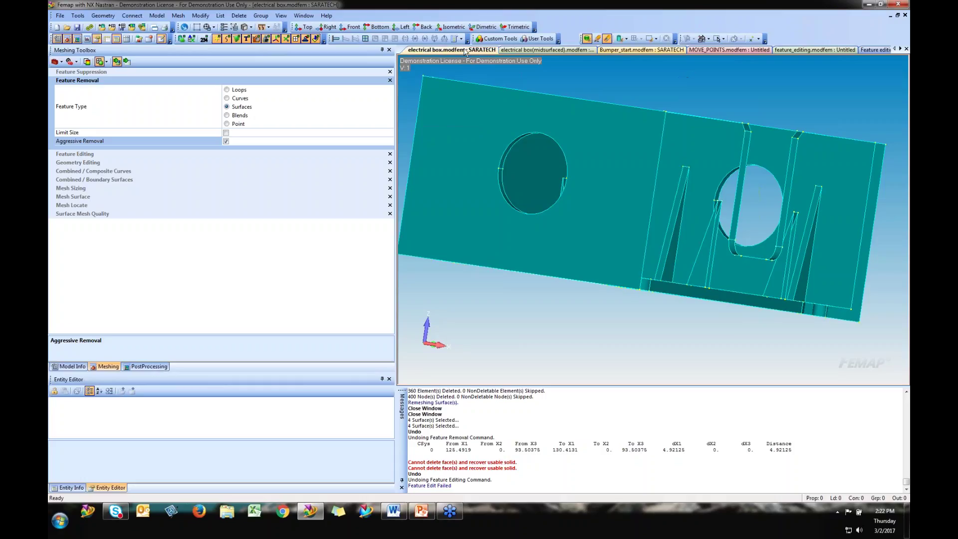
{"action": "right_click", "coordinate": [466, 51]}
{"action": "left_click", "coordinate": [477, 76]}
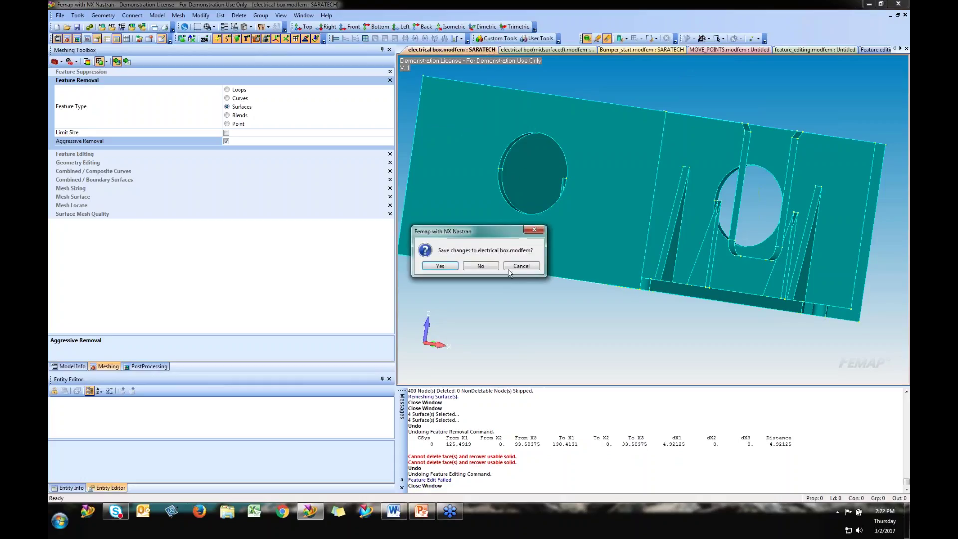
{"action": "left_click", "coordinate": [480, 266]}
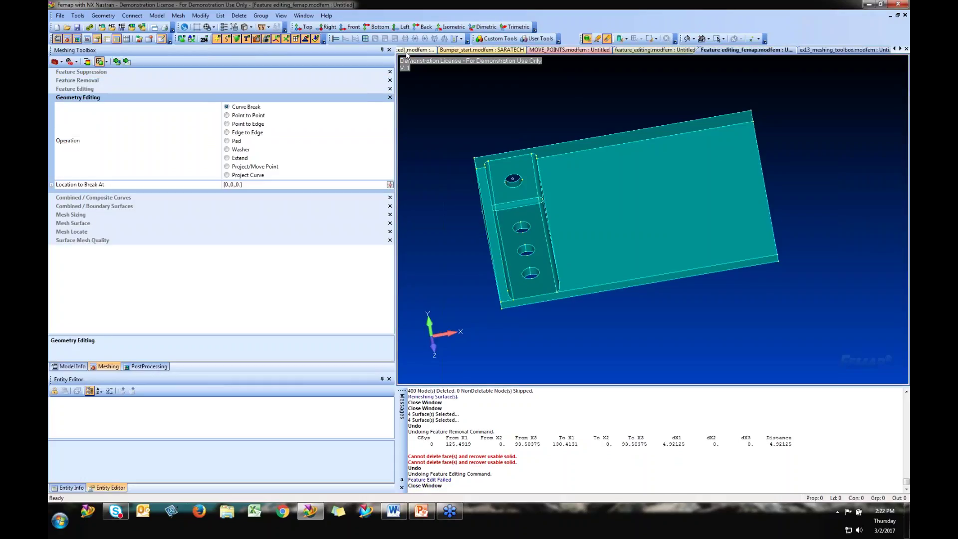
Switch to the electrical box(midsurfaced).modfem model and orbit to inspect its midsurfaces.
{"action": "left_click", "coordinate": [410, 50]}
{"action": "left_click", "coordinate": [80, 98]}
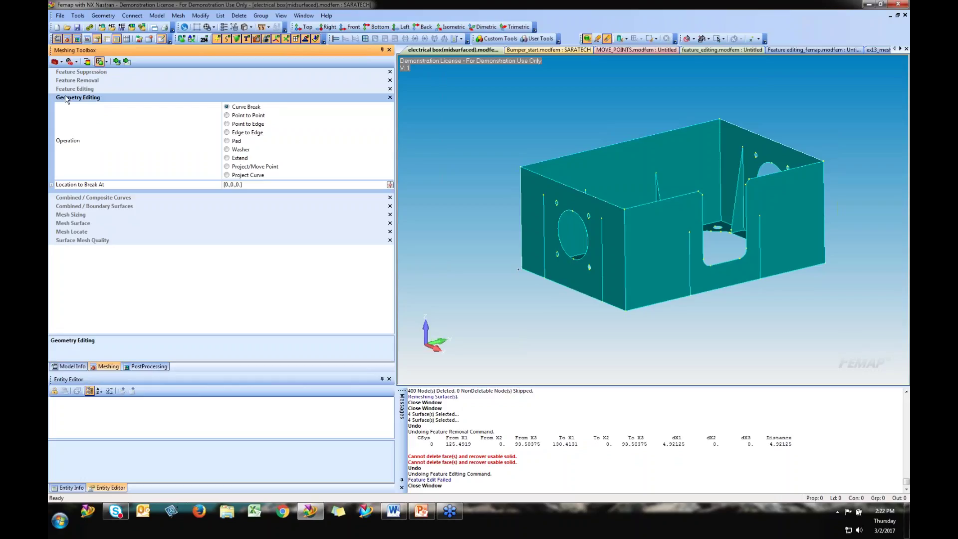
{"action": "middle_click_drag", "start_coordinate": [698, 205], "coordinate": [634, 218]}
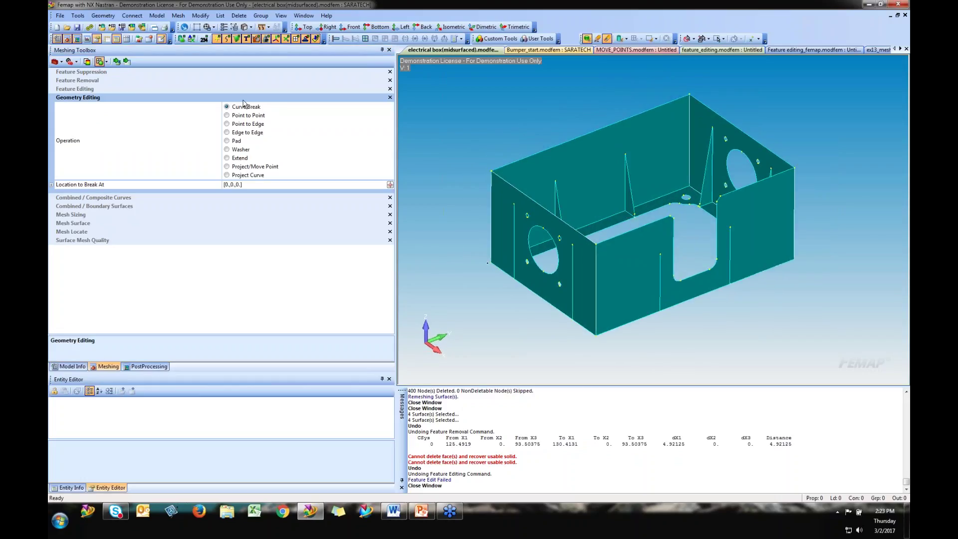
Assign midsurface mesh attributes to all surfaces of the box, using the 2024-T351 Al Plate .25-.5 material and the default thickness tolerance.
{"action": "left_click", "coordinate": [103, 15]}
{"action": "mouse_move", "coordinate": [128, 121]}
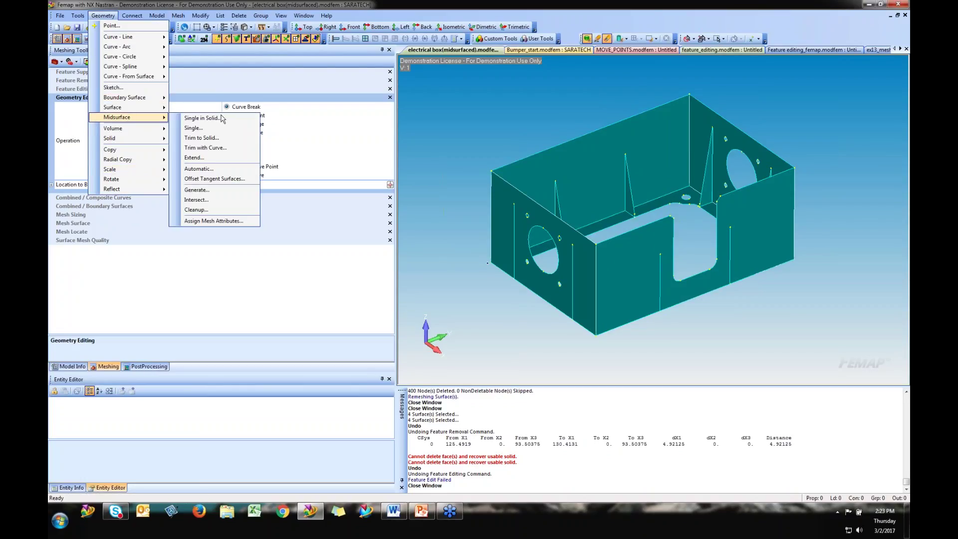
{"action": "left_click", "coordinate": [235, 221]}
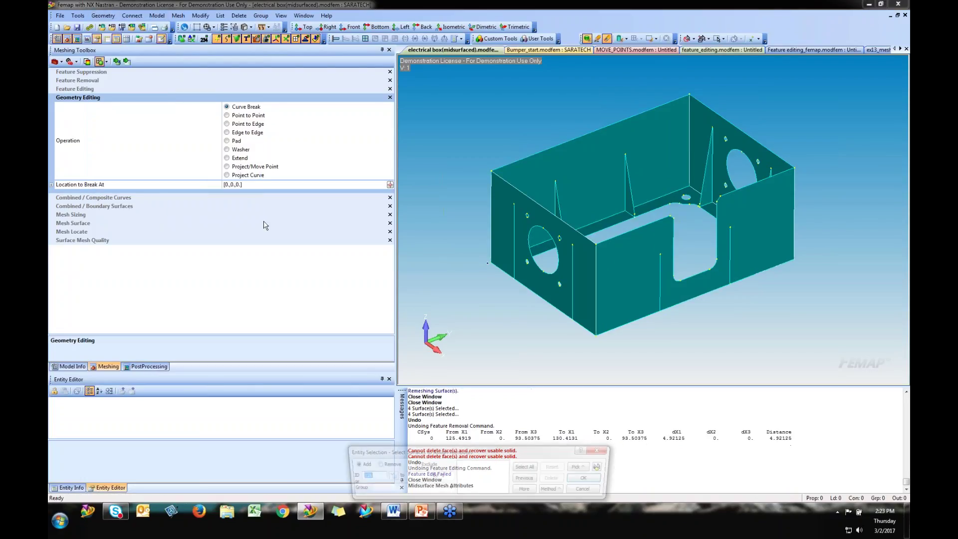
{"action": "left_click_drag", "start_coordinate": [464, 91], "coordinate": [825, 354]}
{"action": "left_click", "coordinate": [608, 479]}
{"action": "left_click", "coordinate": [399, 362]}
{"action": "double_click", "coordinate": [454, 272]}
{"action": "left_click", "coordinate": [539, 362]}
{"action": "key", "text": "Return"}
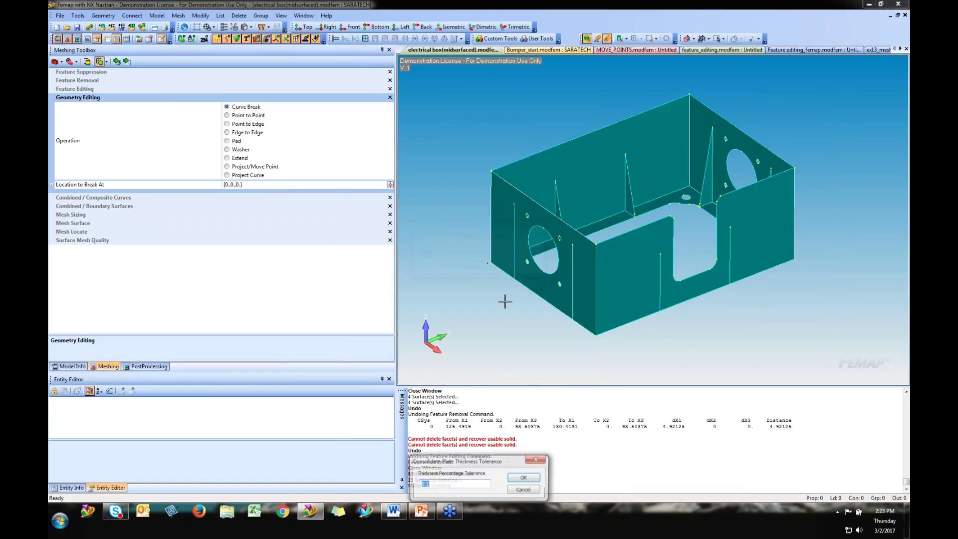
{"action": "left_click", "coordinate": [517, 478]}
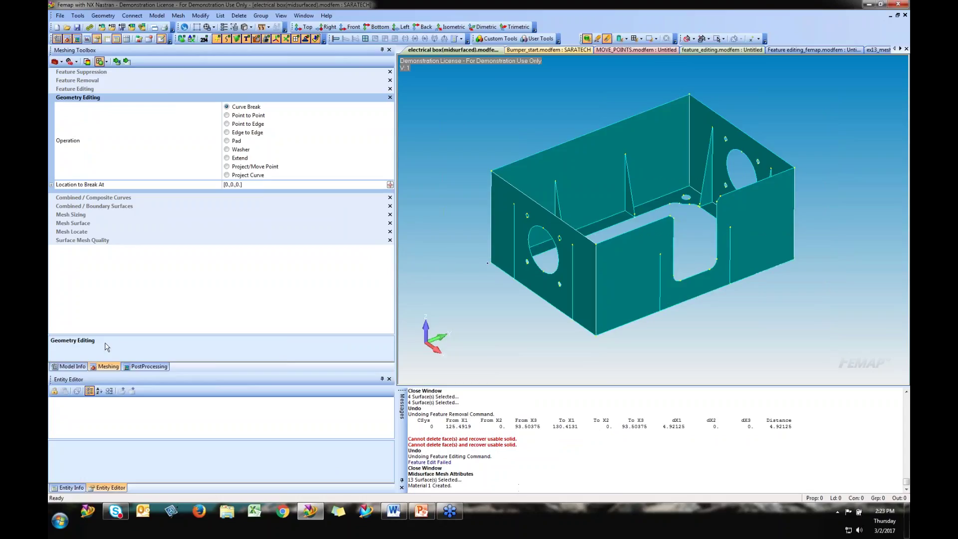
Expand the model's properties in the model tree and inspect the Mid-Surface t=4.92125 plate property.
{"action": "left_click", "coordinate": [70, 366]}
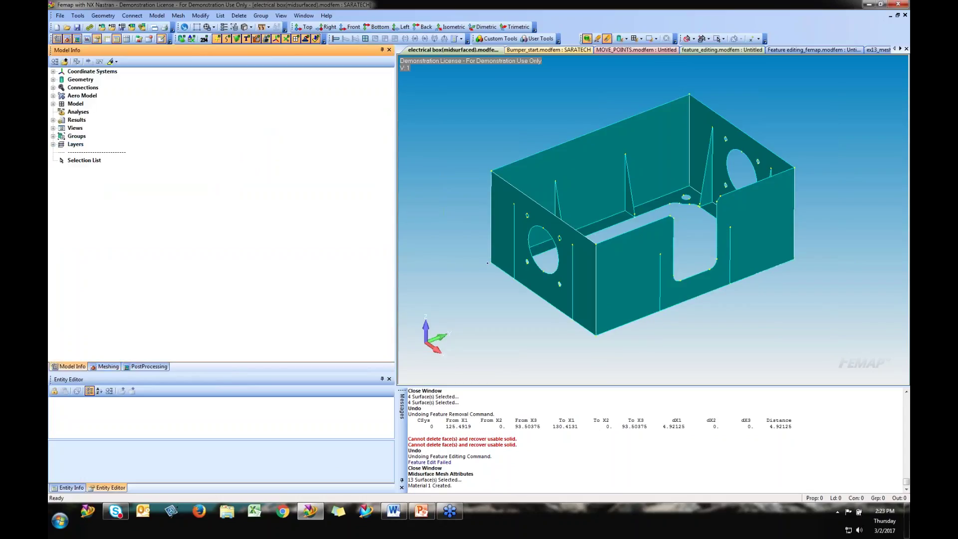
{"action": "left_click", "coordinate": [53, 103]}
{"action": "left_click", "coordinate": [61, 127]}
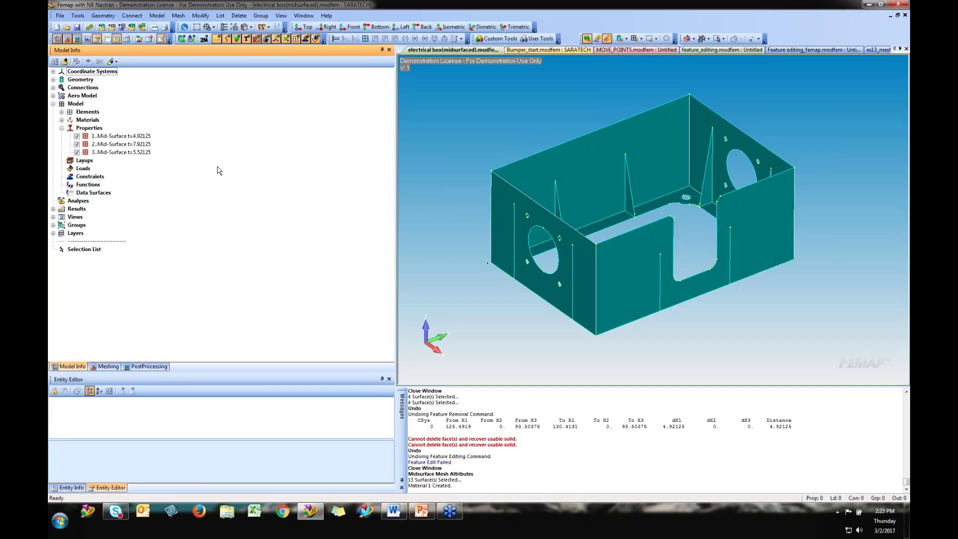
{"action": "left_click", "coordinate": [121, 136]}
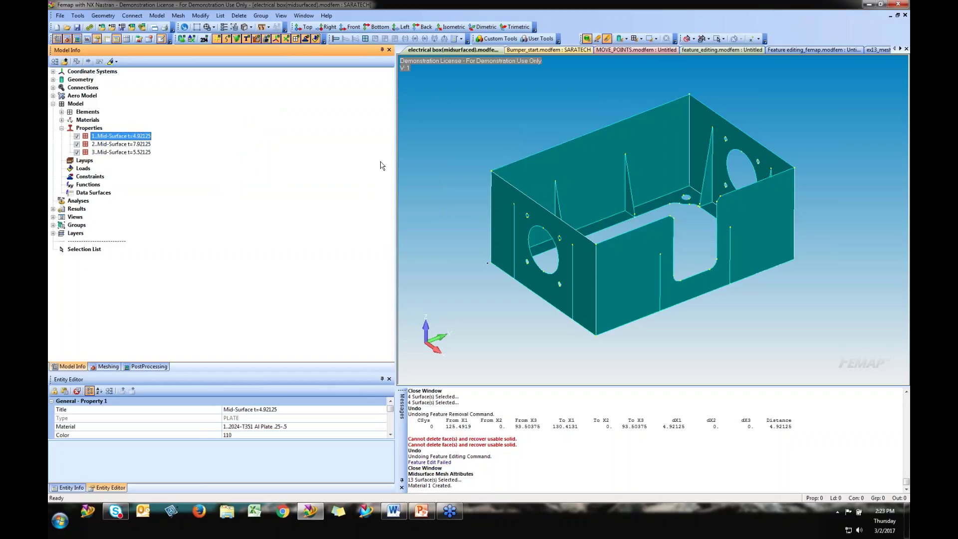
{"action": "left_click", "coordinate": [105, 15]}
{"action": "mouse_move", "coordinate": [145, 117]}
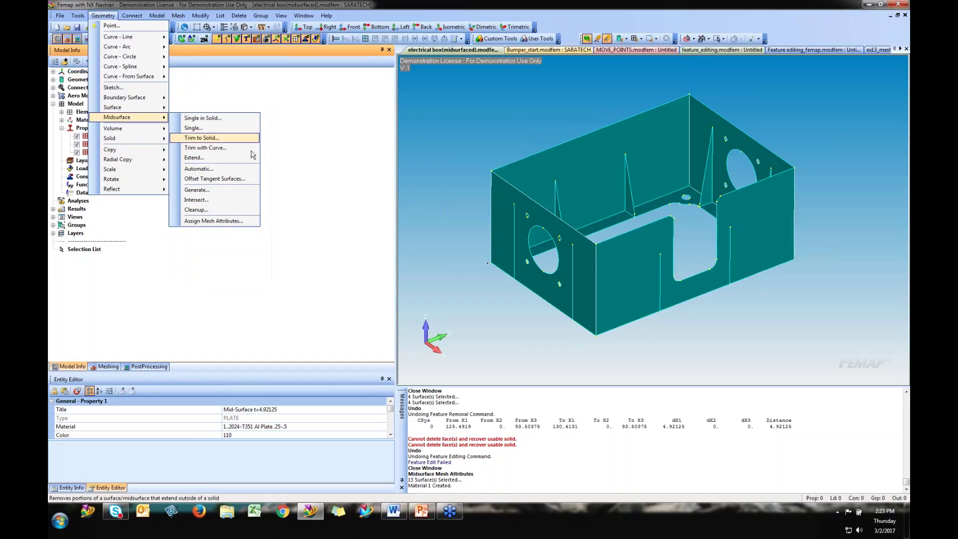
{"action": "left_click", "coordinate": [242, 224]}
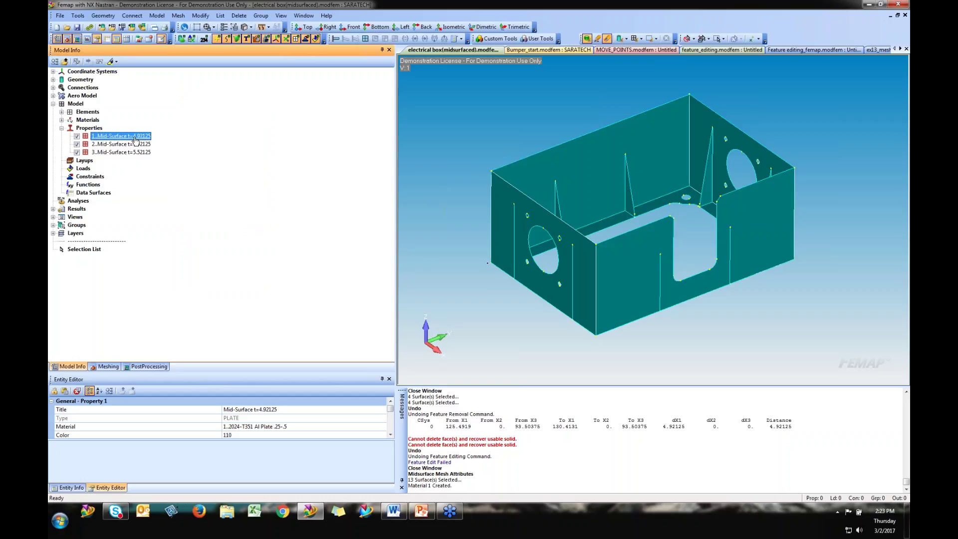
Highlight the surfaces belonging to each of the three midsurface properties in turn, and turn the highlighting off again.
{"action": "left_click", "coordinate": [110, 63]}
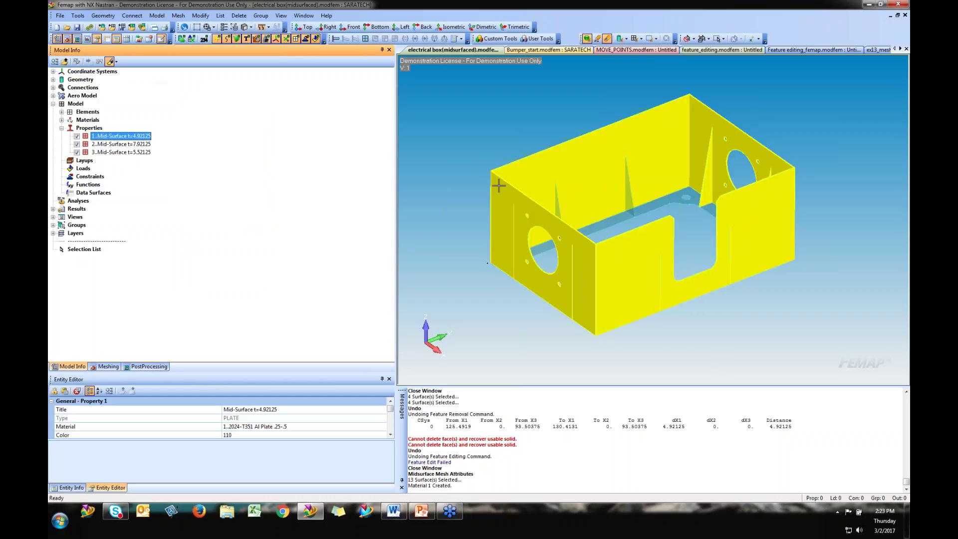
{"action": "left_click", "coordinate": [131, 145]}
{"action": "left_click", "coordinate": [127, 152]}
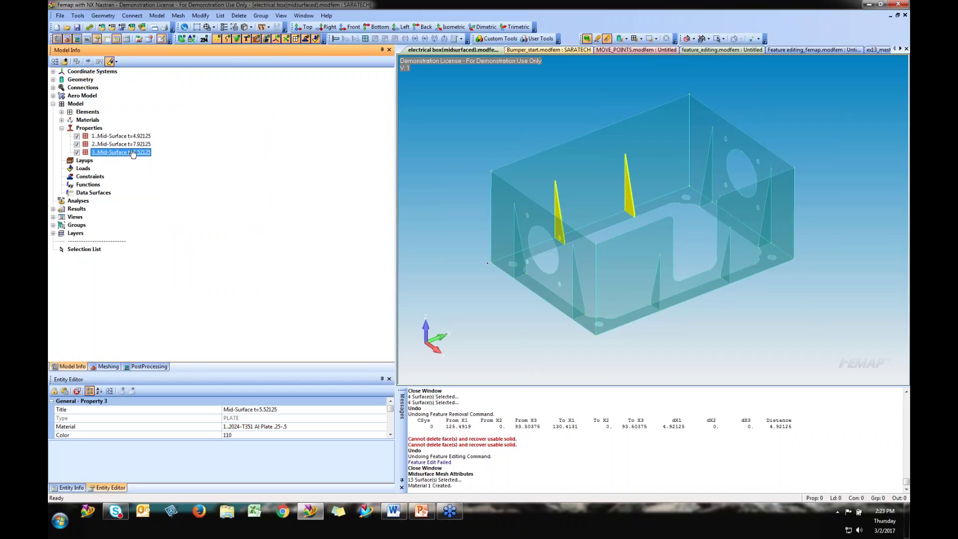
{"action": "left_click", "coordinate": [110, 62]}
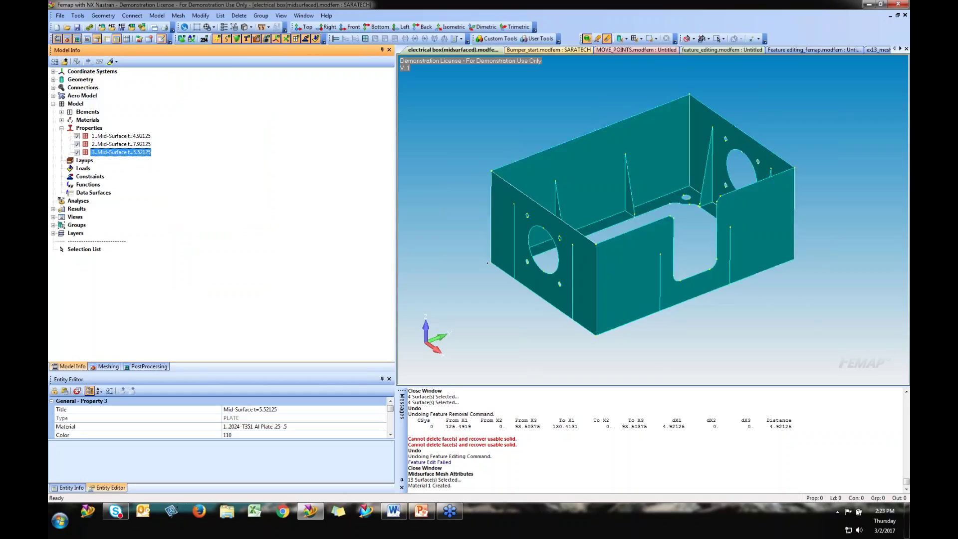
Remove the large circular hole from the box's near end wall using Feature Removal with the Loops feature type.
{"action": "left_click", "coordinate": [109, 367]}
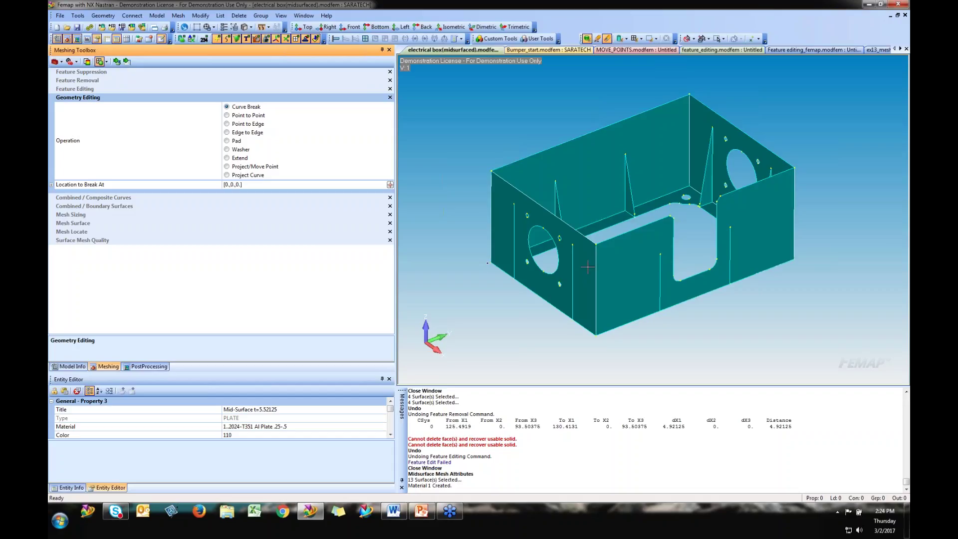
{"action": "middle_click_drag", "start_coordinate": [588, 272], "coordinate": [661, 255]}
{"action": "scroll", "coordinate": [515, 276], "scroll_direction": "up", "scroll_amount": 4}
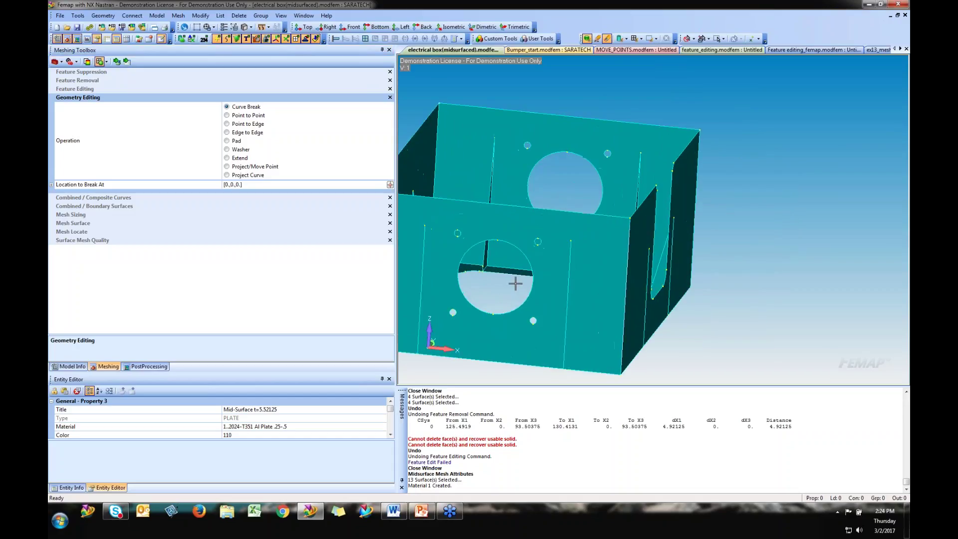
{"action": "middle_click_drag", "start_coordinate": [514, 276], "coordinate": [623, 229], "text": "ctrl"}
{"action": "scroll", "coordinate": [622, 229], "scroll_direction": "up", "scroll_amount": 2}
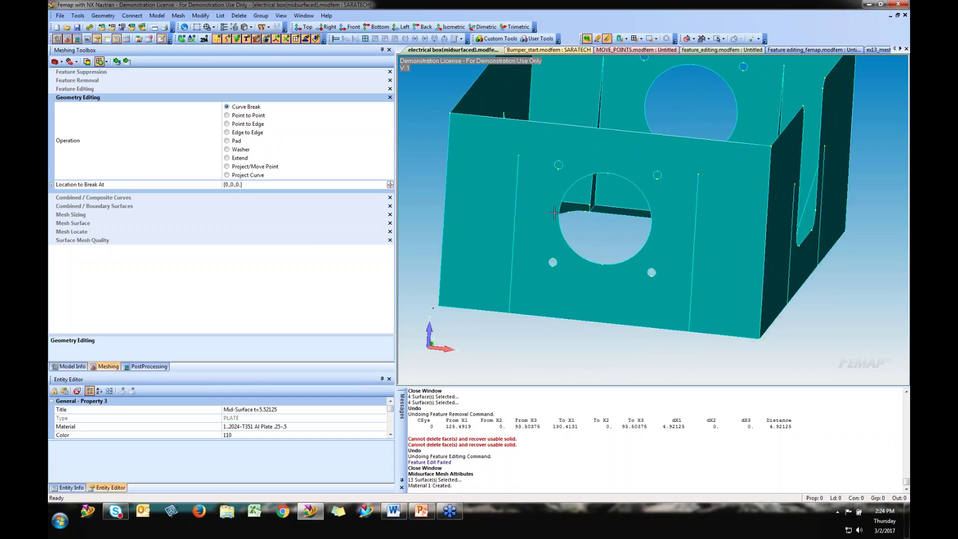
{"action": "left_click", "coordinate": [92, 82]}
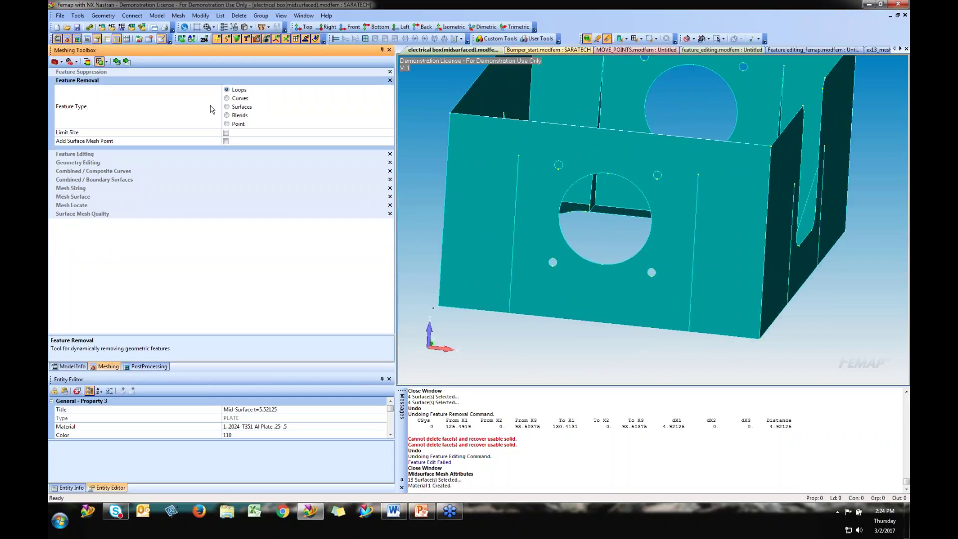
{"action": "left_click", "coordinate": [573, 214]}
Add pads with a pad factor of 1 around the two upper small holes in the end wall.
{"action": "left_click", "coordinate": [80, 162]}
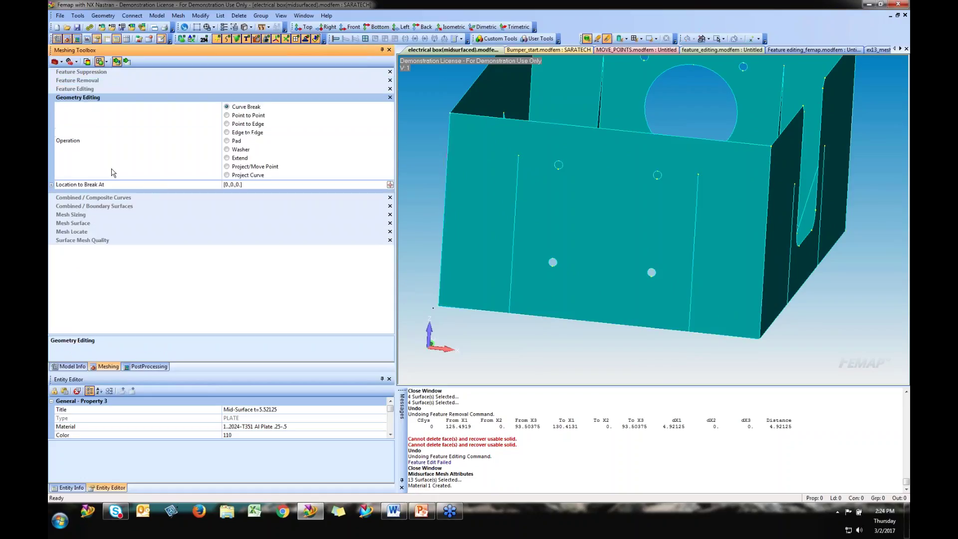
{"action": "left_click", "coordinate": [235, 141]}
{"action": "left_click", "coordinate": [655, 175]}
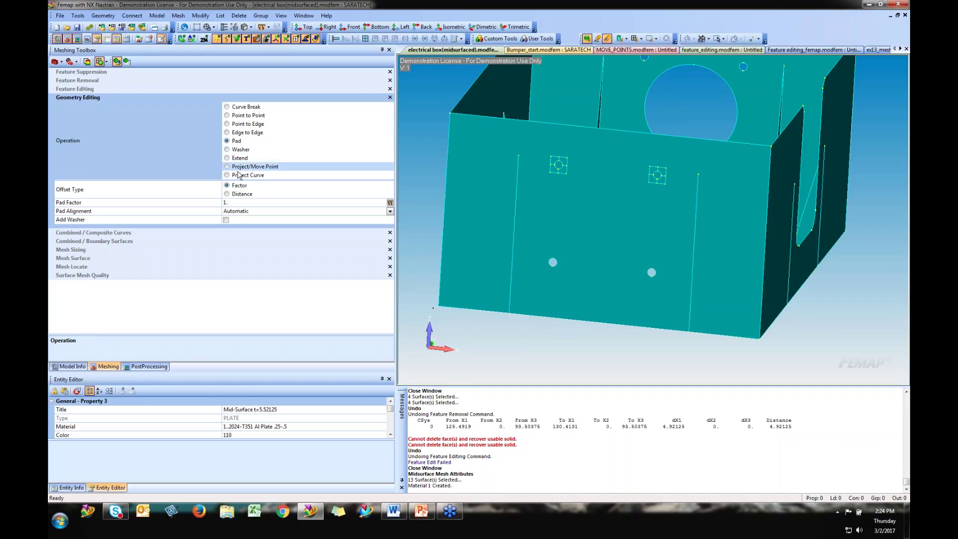
Enable Add Washer and create pads with inner washers around the two lower small holes in the end wall.
{"action": "left_click", "coordinate": [197, 188]}
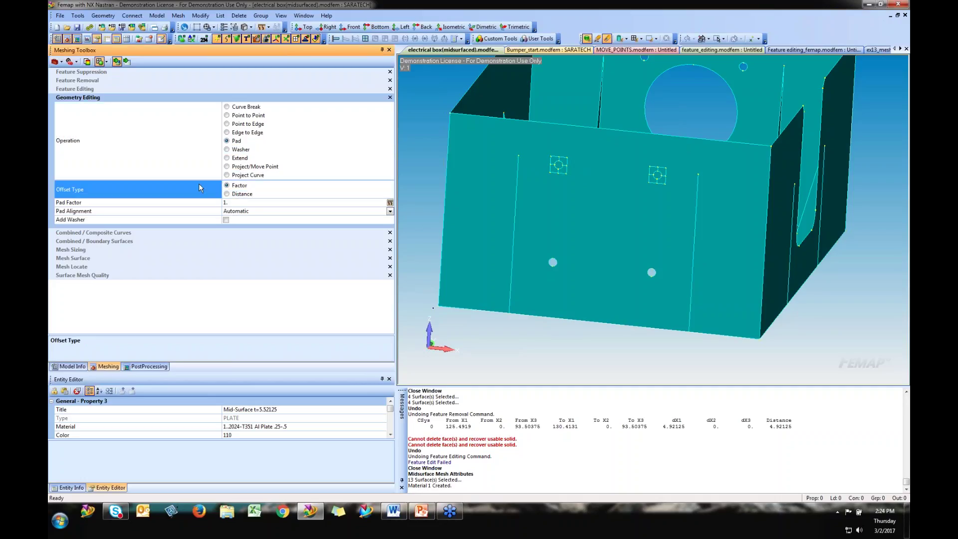
{"action": "left_click", "coordinate": [228, 221]}
{"action": "left_click", "coordinate": [553, 262]}
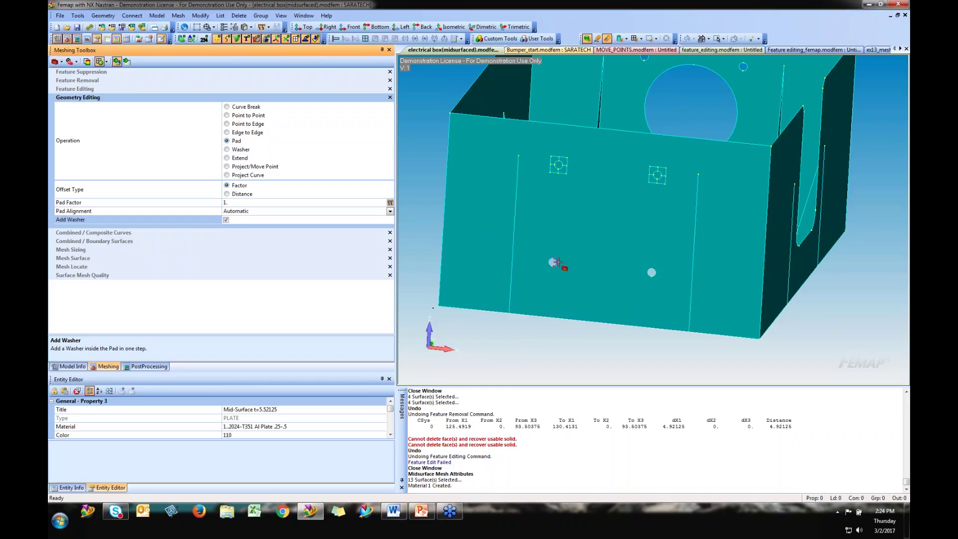
{"action": "left_click", "coordinate": [652, 273]}
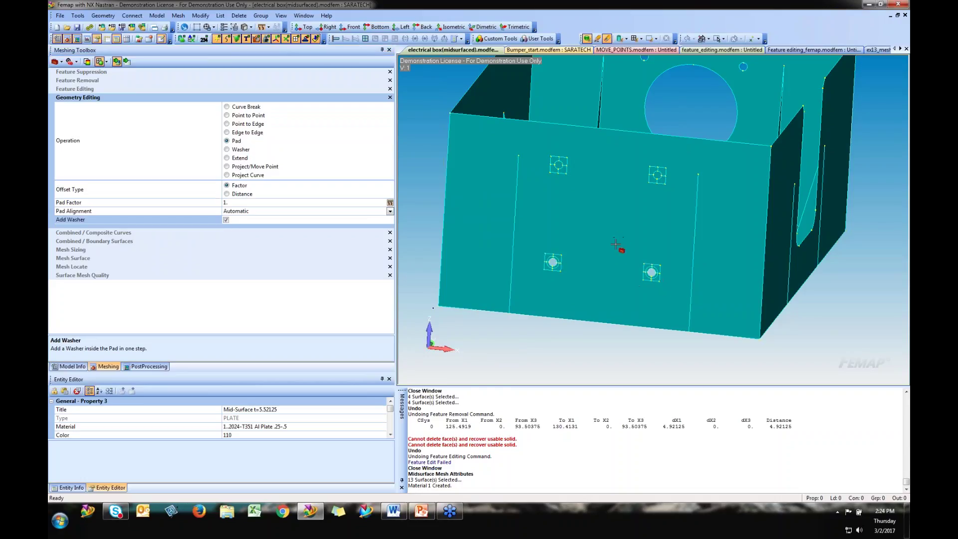
Split the end wall with Point to Point lines joining the facing corners of neighbouring pads around all four holes.
{"action": "scroll", "coordinate": [637, 286], "scroll_direction": "up", "scroll_amount": 3}
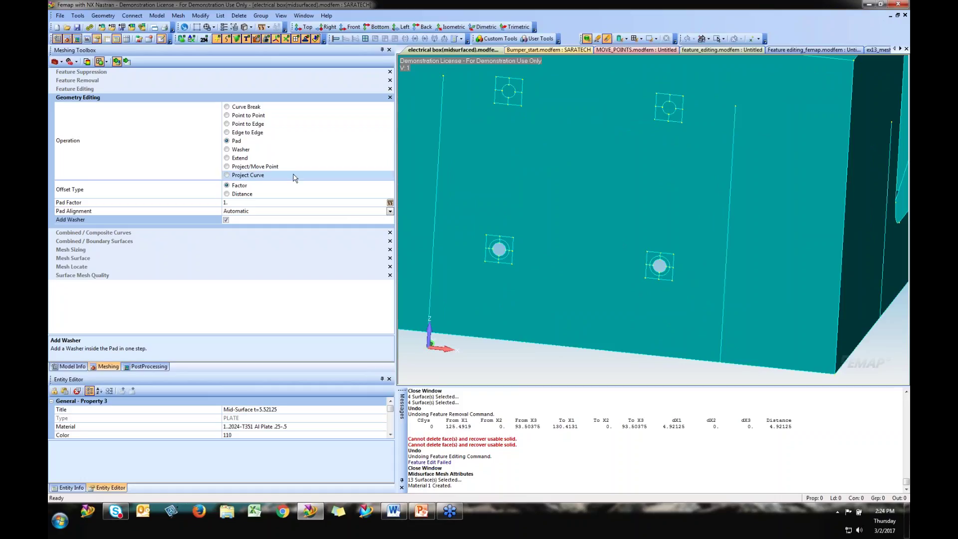
{"action": "left_click", "coordinate": [225, 116]}
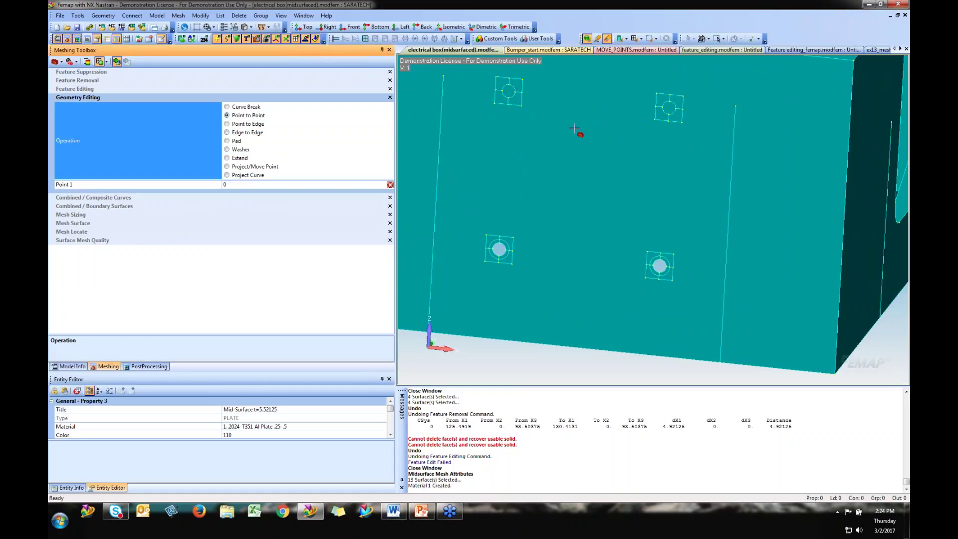
{"action": "left_click", "coordinate": [496, 103]}
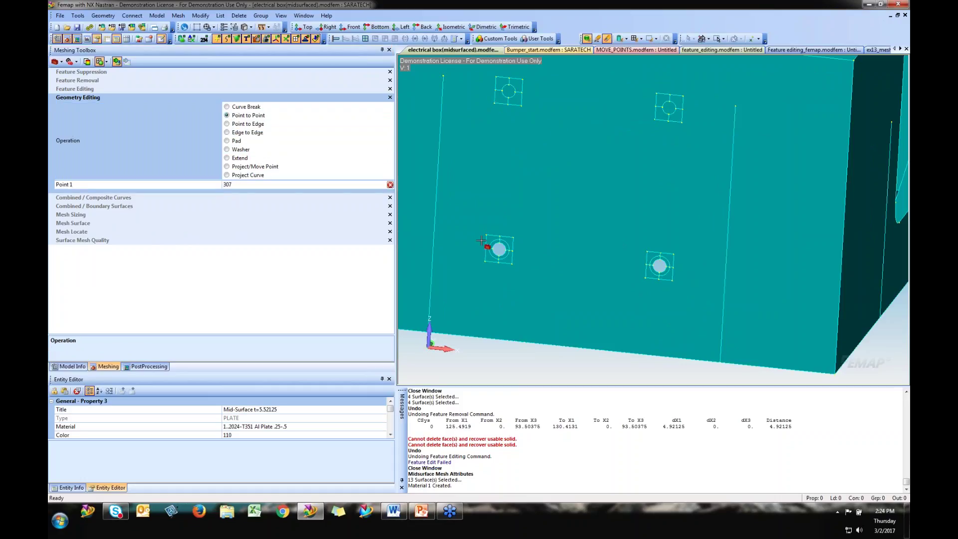
{"action": "left_click", "coordinate": [645, 279]}
{"action": "left_click", "coordinate": [682, 123]}
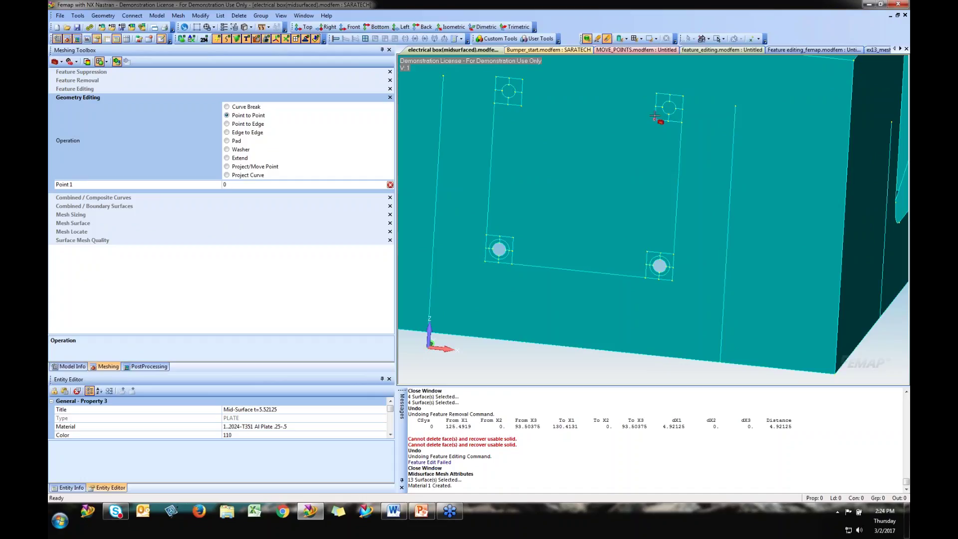
{"action": "left_click", "coordinate": [647, 249]}
{"action": "left_click", "coordinate": [521, 105]}
{"action": "left_click", "coordinate": [672, 120]}
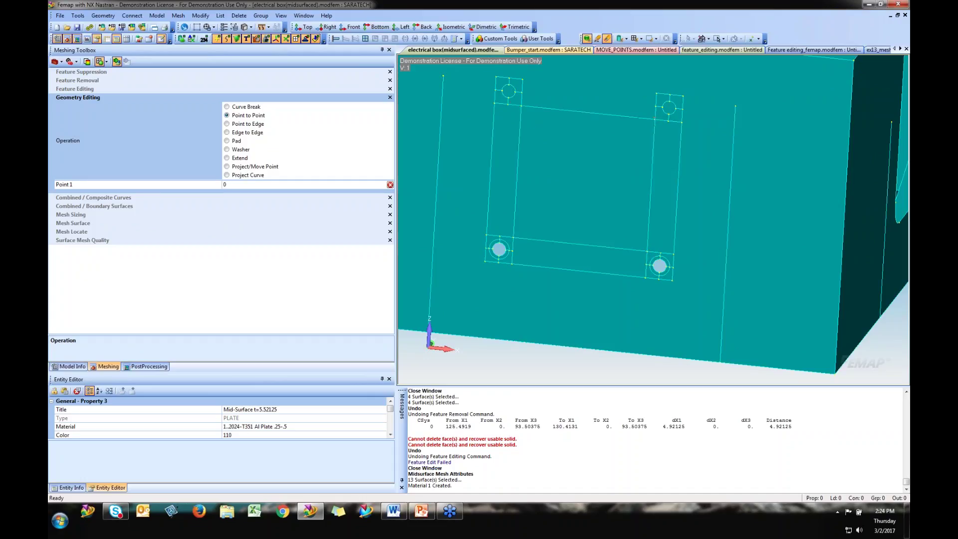
{"action": "left_click", "coordinate": [530, 87]}
Split the end wall with Point to Edge lines from the upper corners of both upper pads to the wall's top edge.
{"action": "scroll", "coordinate": [626, 157], "scroll_direction": "down", "scroll_amount": 4}
{"action": "middle_click_drag", "start_coordinate": [584, 179], "coordinate": [640, 260], "text": "ctrl"}
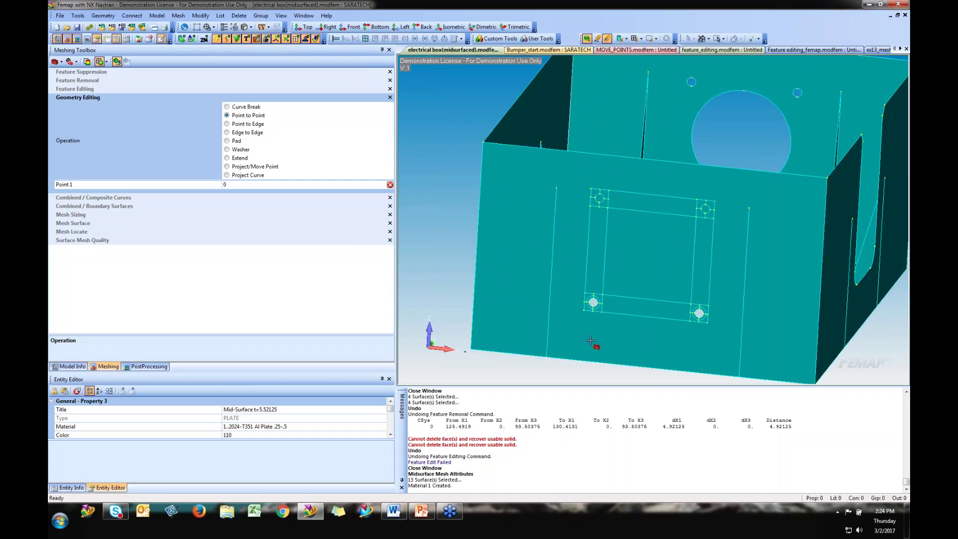
{"action": "left_click", "coordinate": [227, 125]}
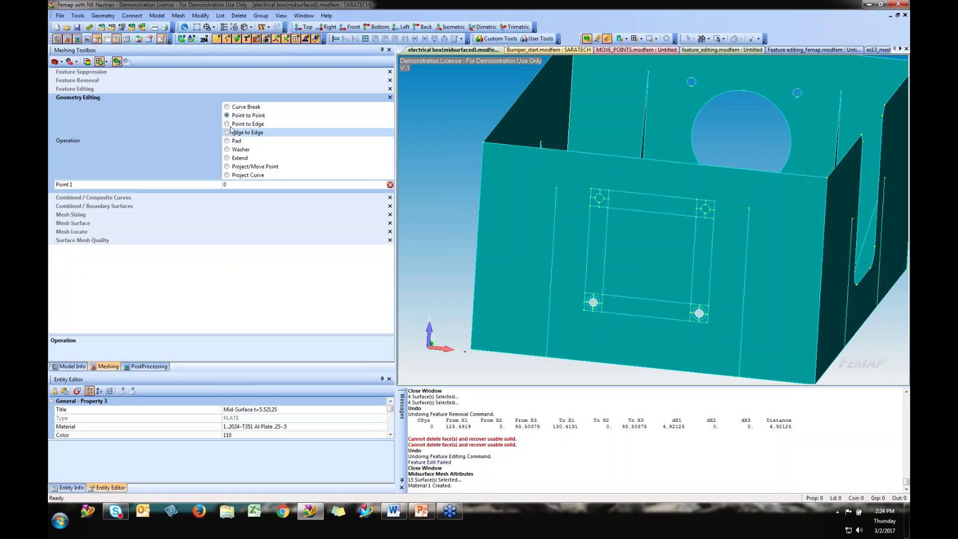
{"action": "left_click", "coordinate": [597, 194]}
{"action": "left_click", "coordinate": [595, 157]}
{"action": "left_click", "coordinate": [610, 189]}
{"action": "left_click", "coordinate": [611, 154]}
{"action": "left_click", "coordinate": [696, 196]}
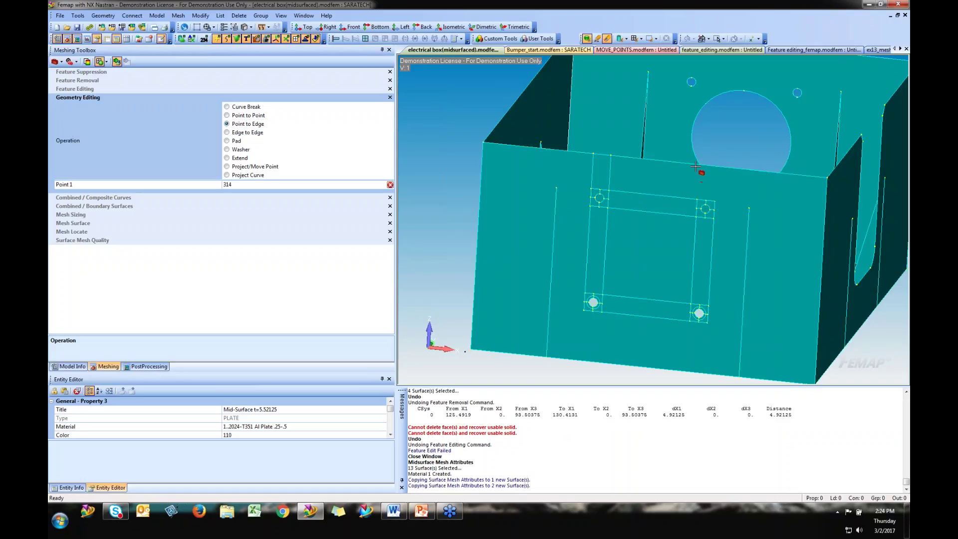
{"action": "left_click", "coordinate": [698, 166]}
{"action": "left_click", "coordinate": [715, 202]}
{"action": "left_click", "coordinate": [719, 167]}
Try to split the wall from the outer lower corner of the lower +X side pad to the bottom edge.
{"action": "left_click", "coordinate": [714, 320]}
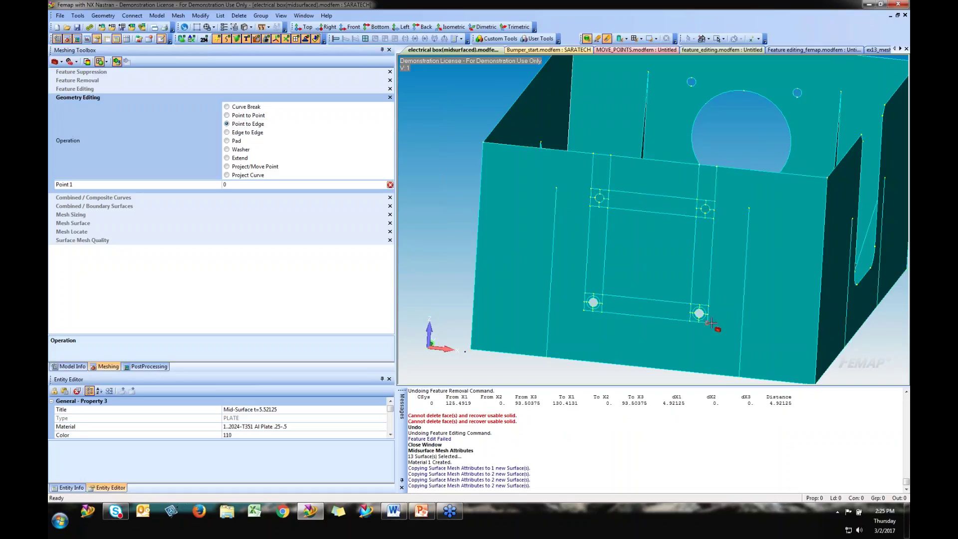
{"action": "left_click", "coordinate": [710, 369]}
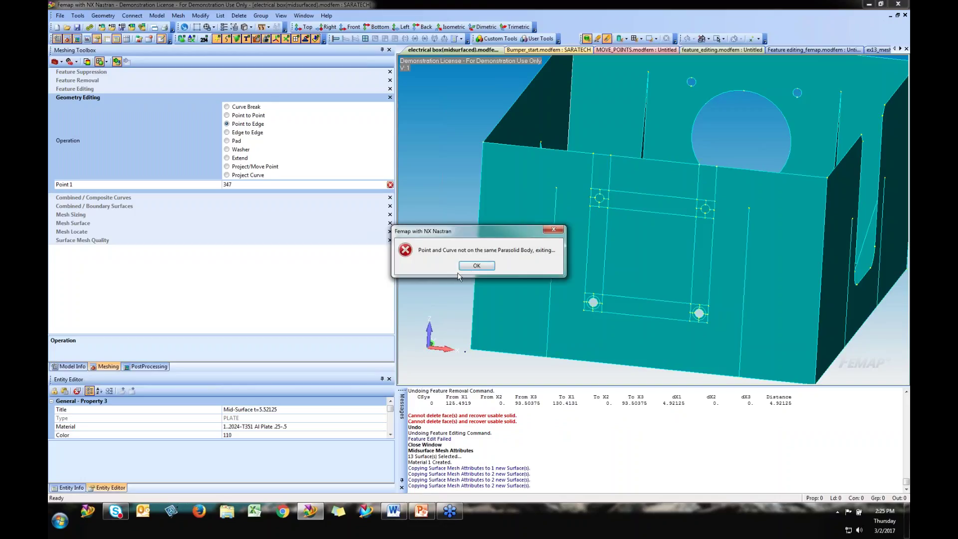
{"action": "left_click", "coordinate": [484, 268]}
Split the end wall with a Point to Edge line from the outer lower corner of the lower +X side pad to the bottom edge.
{"action": "middle_click_drag", "start_coordinate": [692, 273], "coordinate": [623, 177], "text": "ctrl"}
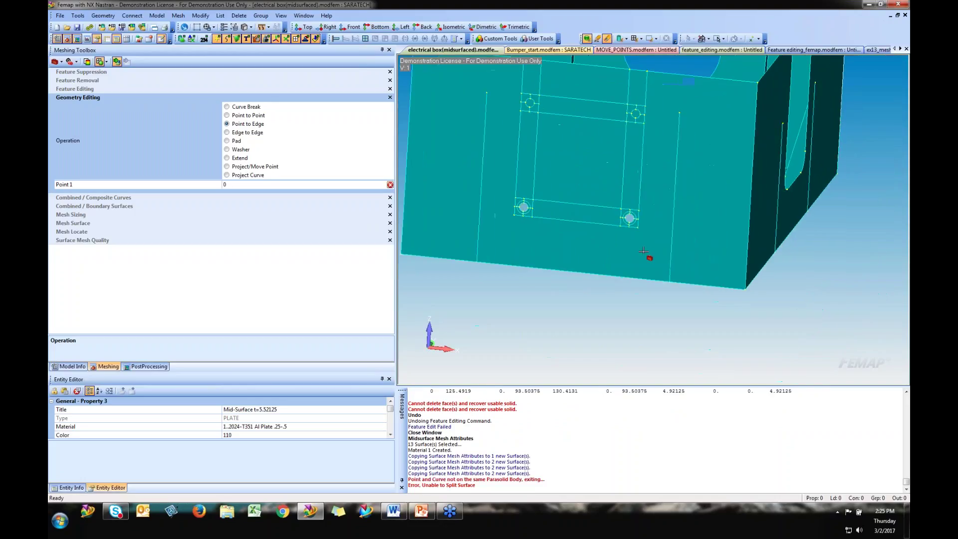
{"action": "scroll", "coordinate": [649, 257], "scroll_direction": "up", "scroll_amount": 1}
{"action": "scroll", "coordinate": [642, 247], "scroll_direction": "up", "scroll_amount": 1}
{"action": "left_click", "coordinate": [637, 226]}
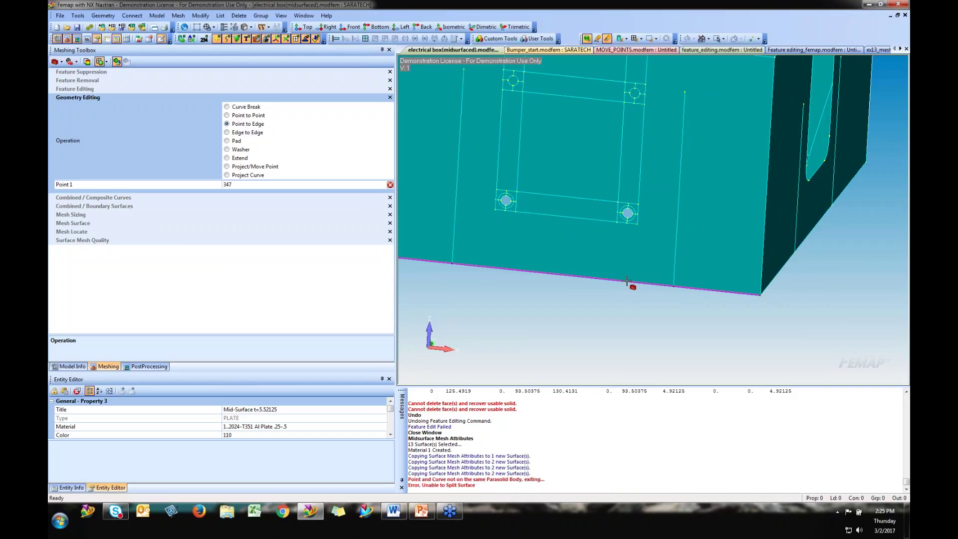
{"action": "left_click", "coordinate": [627, 282]}
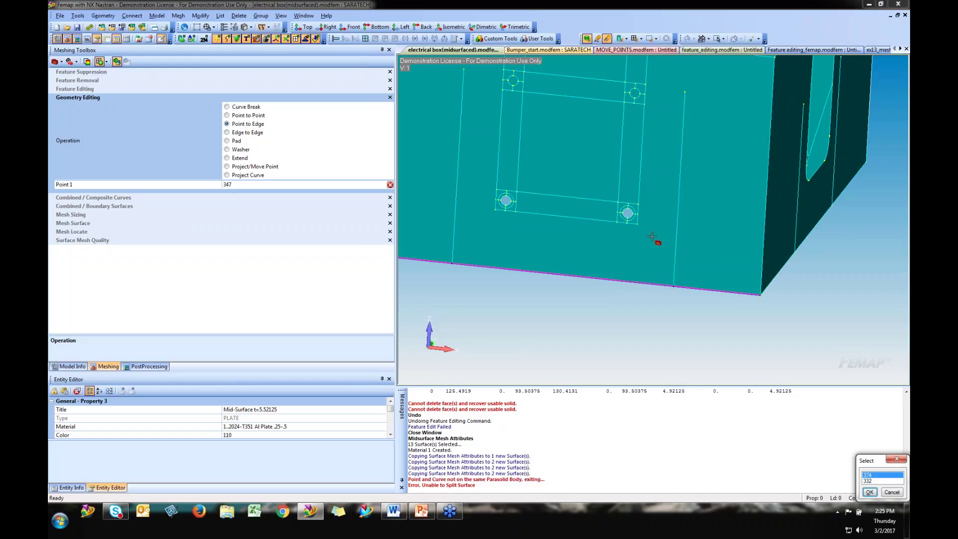
{"action": "left_click", "coordinate": [870, 492]}
Split the end wall with Point to Edge lines from the remaining three lower corners of the lower pads to the bottom edge.
{"action": "left_click", "coordinate": [640, 222]}
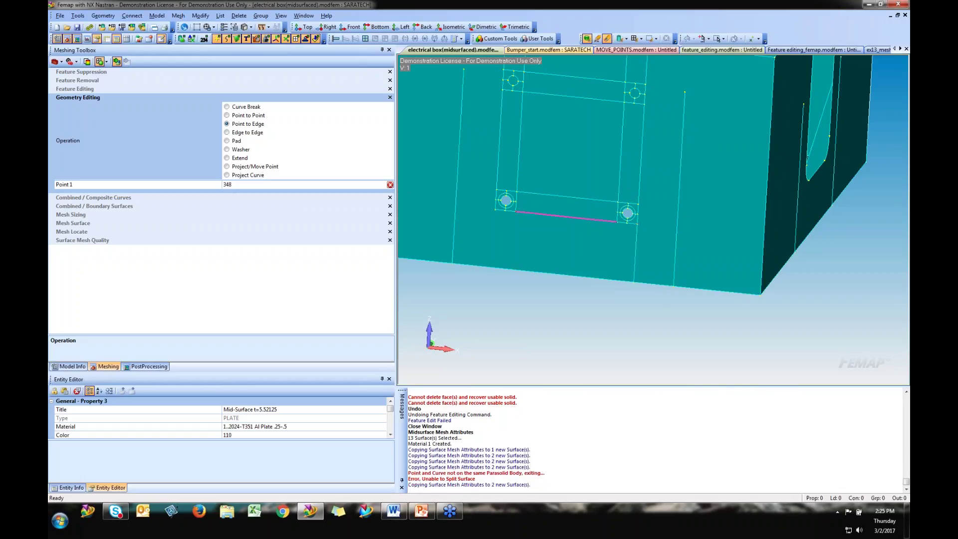
{"action": "left_click", "coordinate": [609, 277]}
{"action": "left_click", "coordinate": [496, 209]}
{"action": "left_click", "coordinate": [488, 269]}
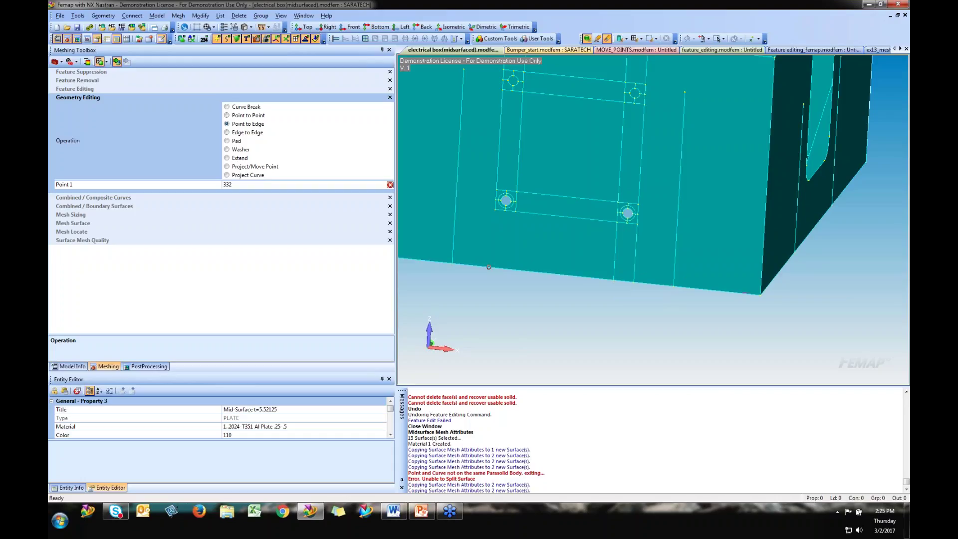
{"action": "right_click", "coordinate": [559, 314]}
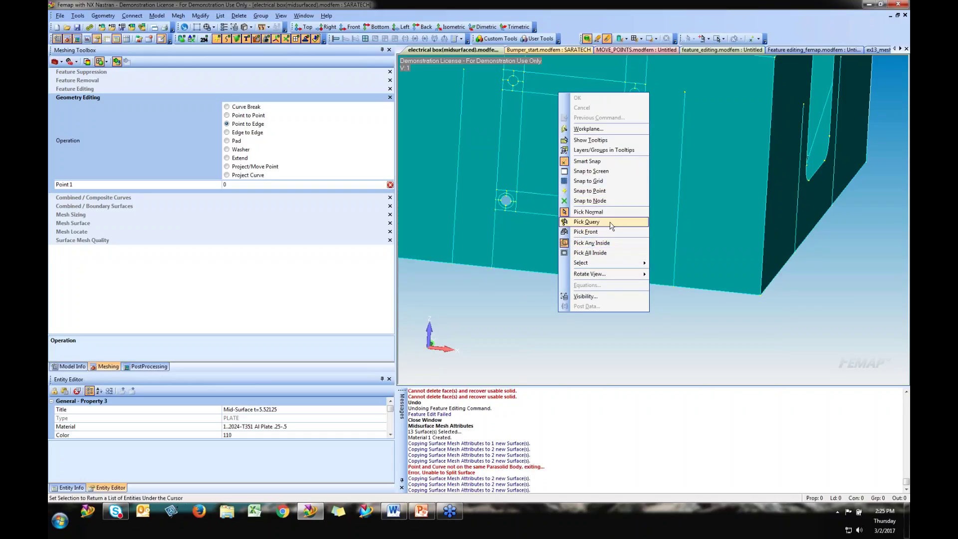
{"action": "left_click", "coordinate": [528, 307]}
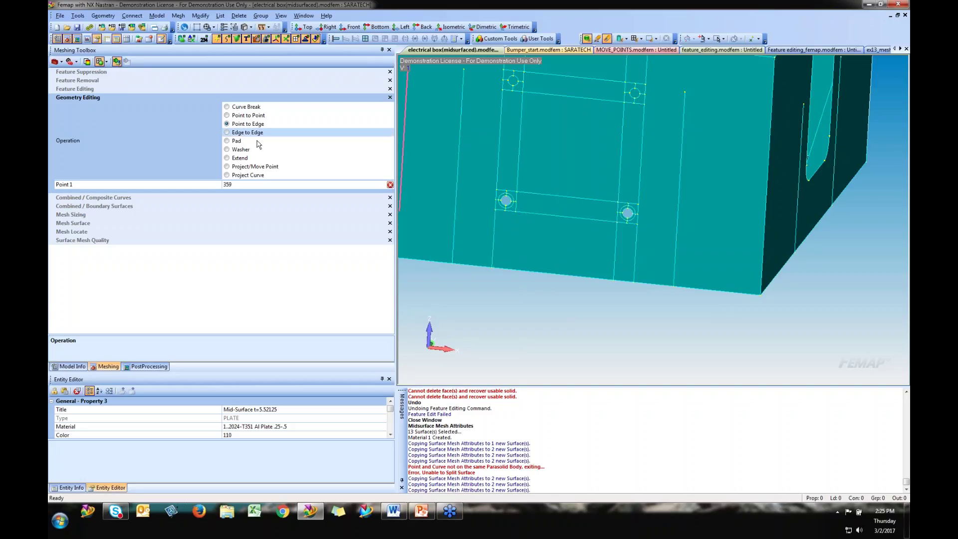
{"action": "left_click", "coordinate": [248, 123]}
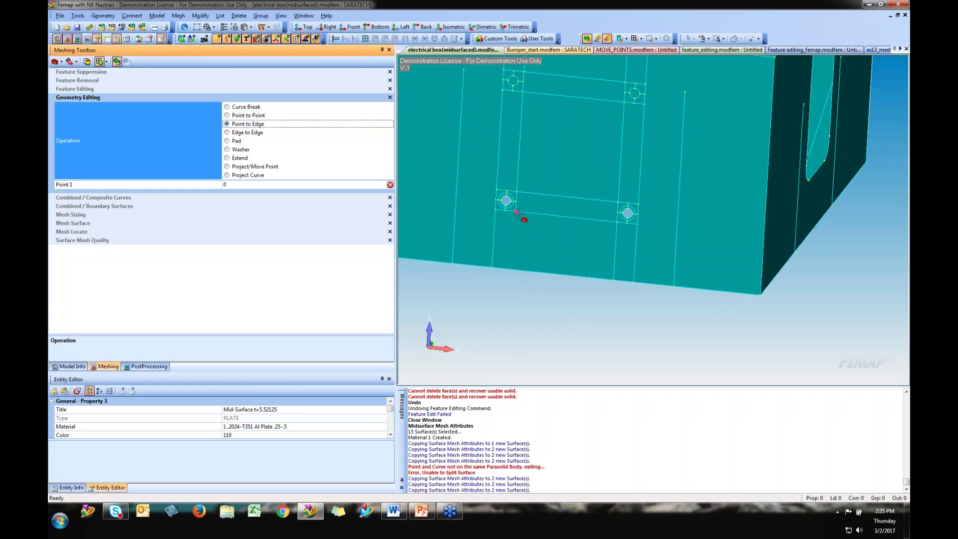
{"action": "scroll", "coordinate": [534, 282], "scroll_direction": "down", "scroll_amount": 3}
{"action": "middle_click_drag", "start_coordinate": [539, 259], "coordinate": [581, 319]}
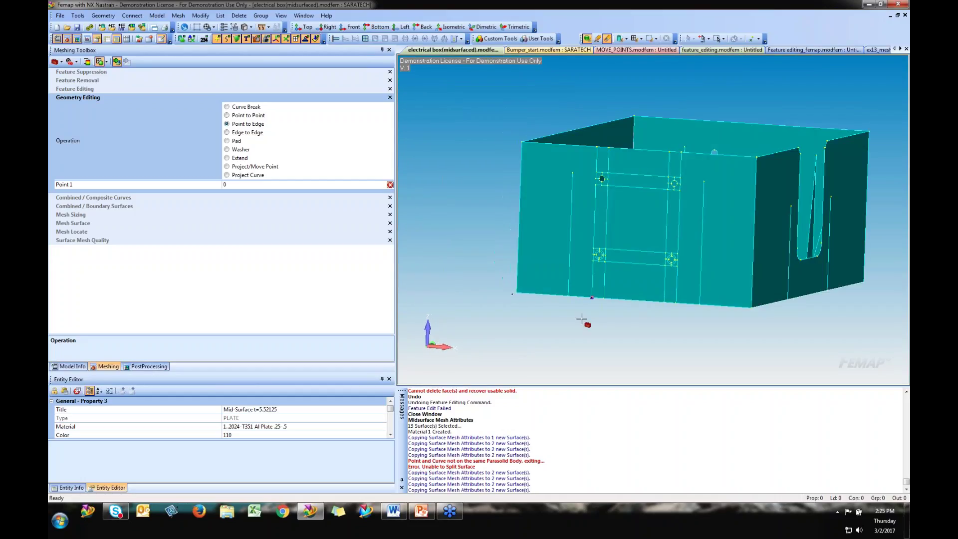
Mesh the end wall's -X side and central surfaces, followed by all box surfaces, using Mapped Mesh and the existing meshing attributes.
{"action": "left_click", "coordinate": [73, 223]}
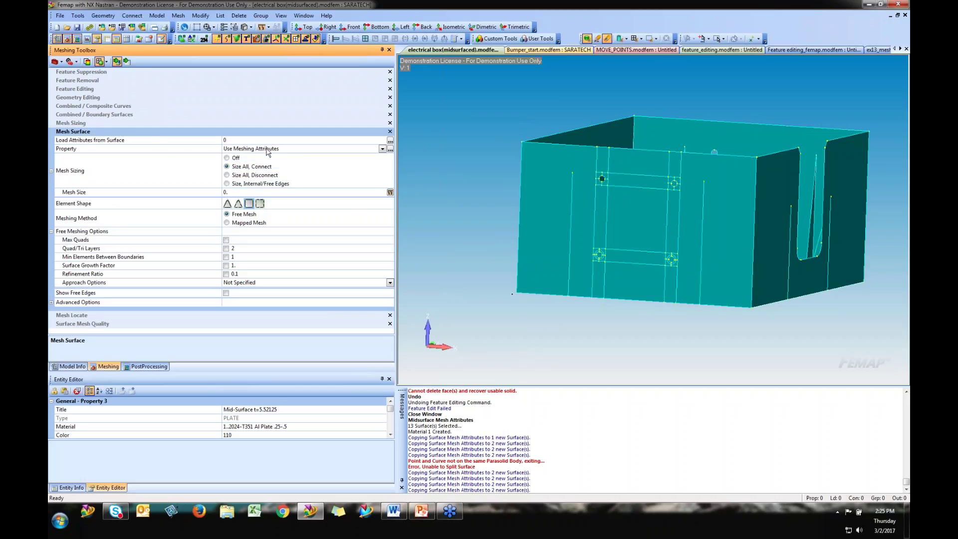
{"action": "left_click", "coordinate": [383, 150]}
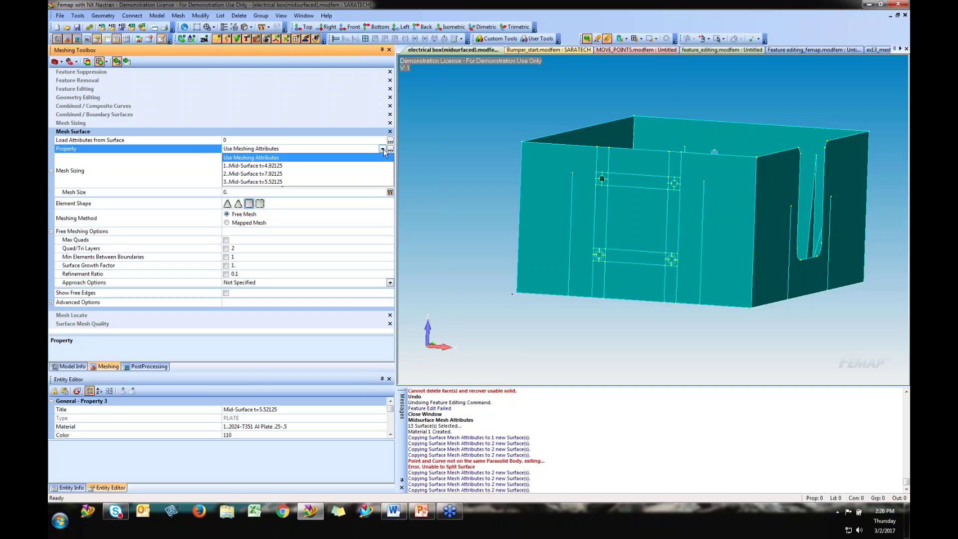
{"action": "left_click", "coordinate": [383, 149]}
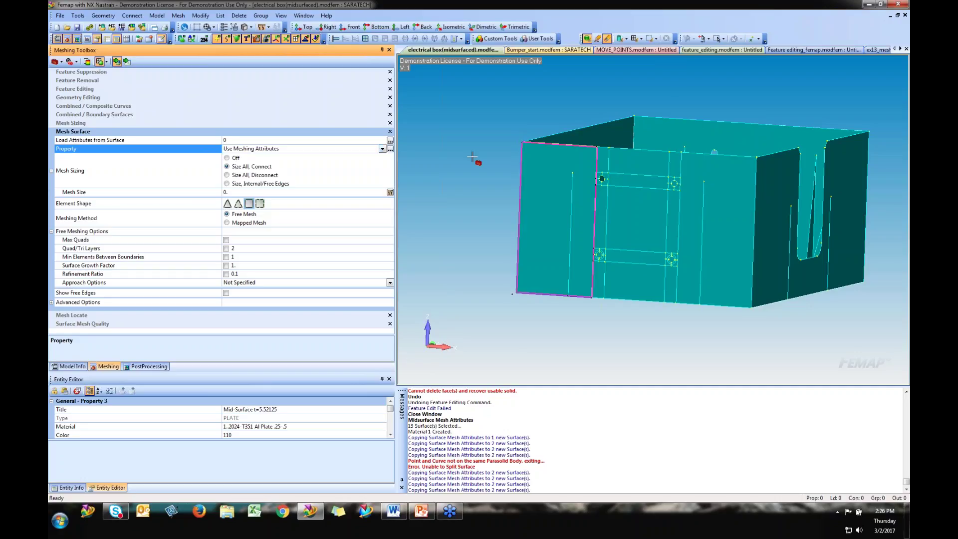
{"action": "left_click", "coordinate": [249, 222]}
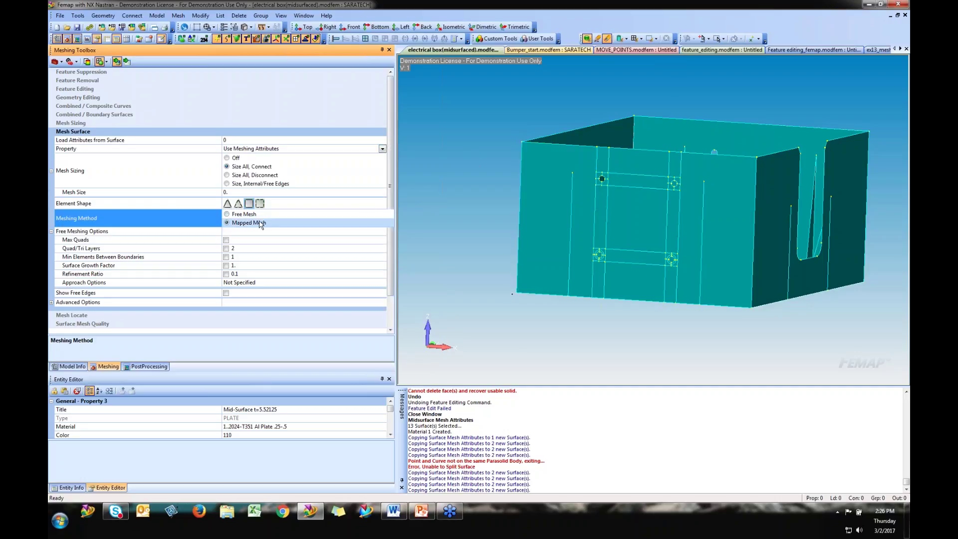
{"action": "left_click", "coordinate": [548, 207]}
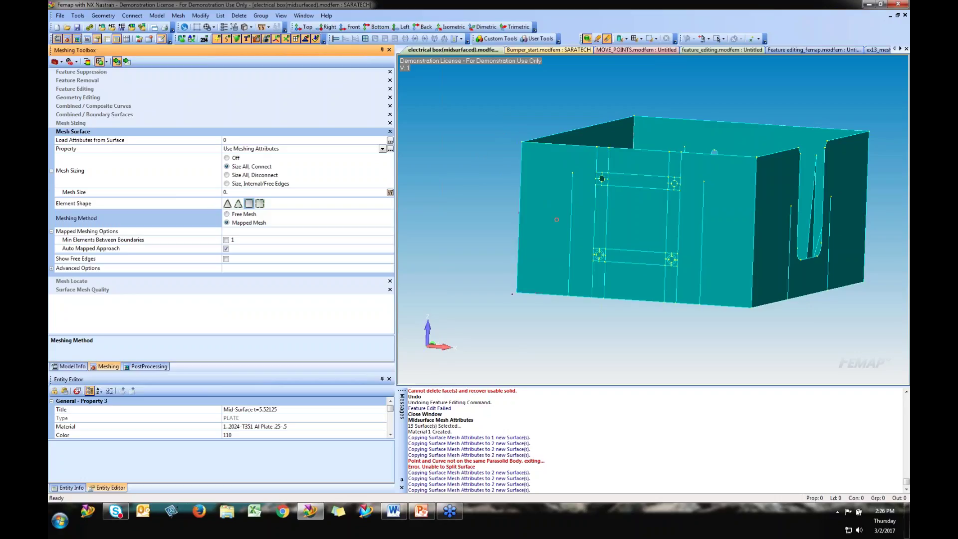
{"action": "left_click", "coordinate": [636, 219]}
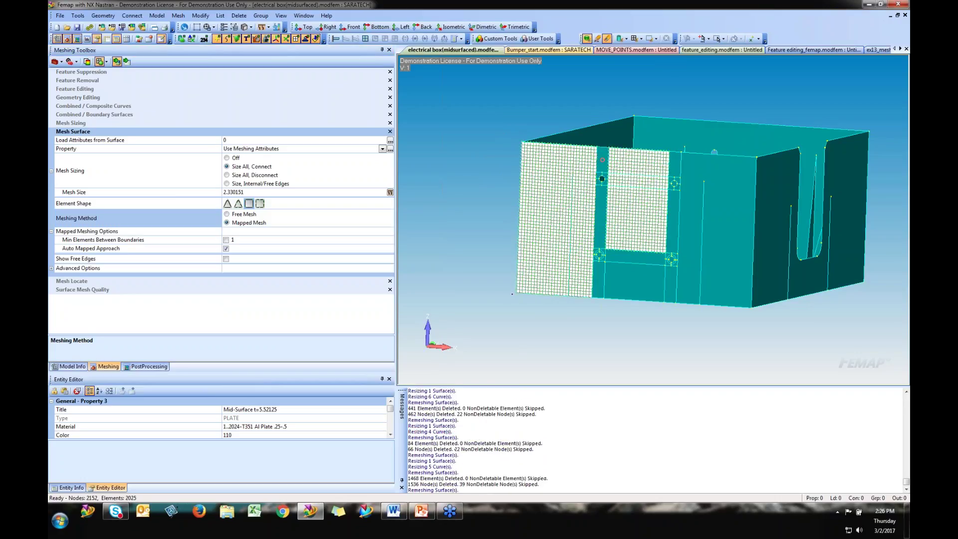
{"action": "left_click_drag", "start_coordinate": [462, 107], "coordinate": [797, 333]}
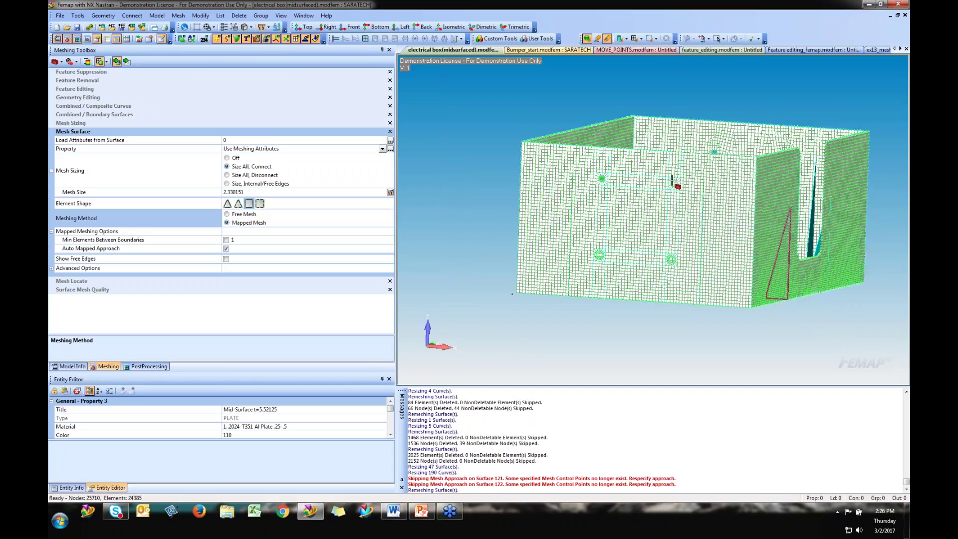
Expand the surface meshing advanced options, set the meshing method to Free Mesh and collapse the free meshing options.
{"action": "scroll", "coordinate": [648, 219], "scroll_direction": "up", "scroll_amount": 5}
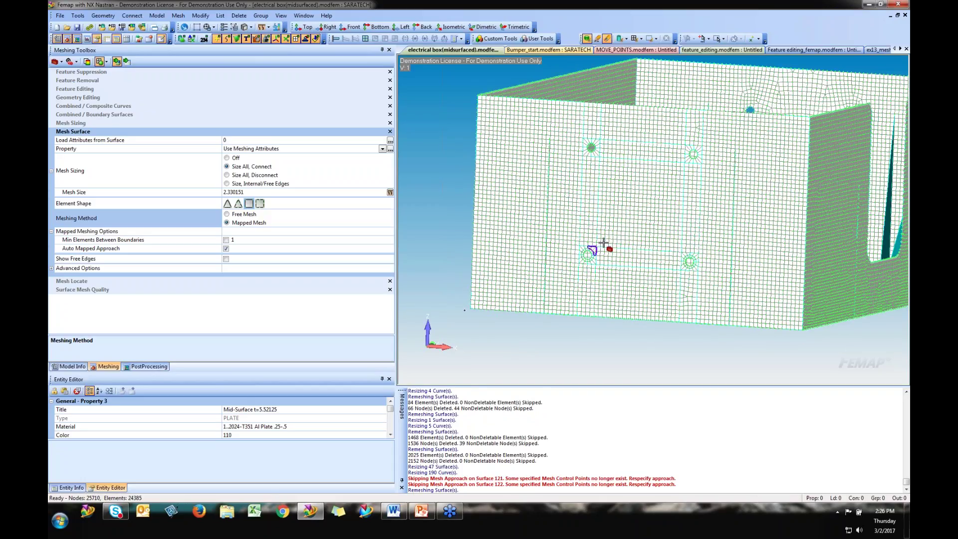
{"action": "scroll", "coordinate": [606, 237], "scroll_direction": "up", "scroll_amount": 2}
{"action": "scroll", "coordinate": [594, 149], "scroll_direction": "up", "scroll_amount": 3}
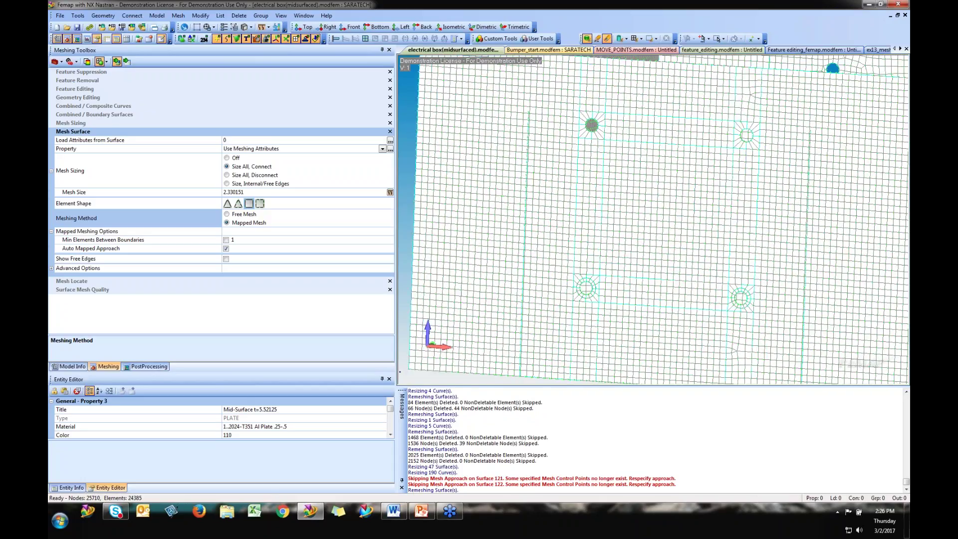
{"action": "scroll", "coordinate": [571, 259], "scroll_direction": "up", "scroll_amount": 3}
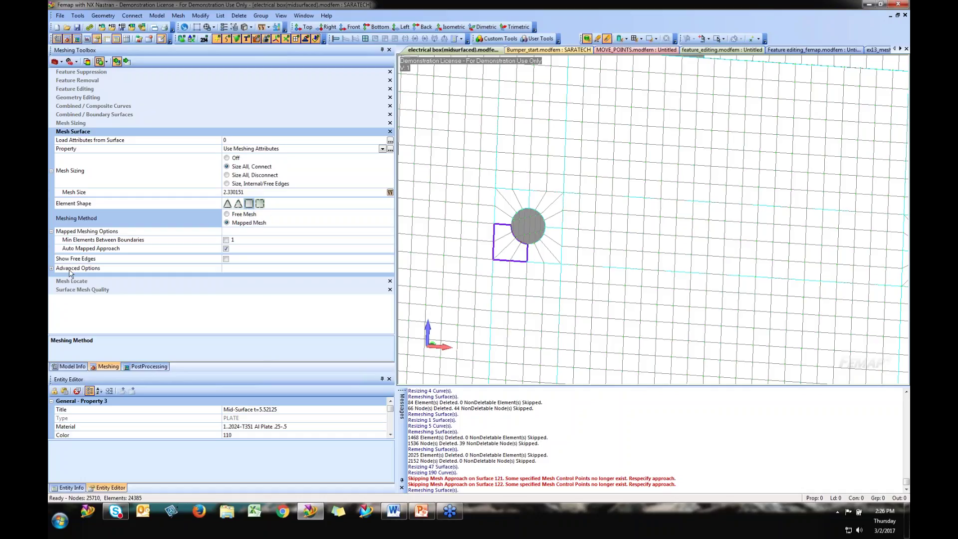
{"action": "left_click", "coordinate": [52, 269]}
{"action": "scroll", "coordinate": [186, 216], "scroll_direction": "down", "scroll_amount": 2}
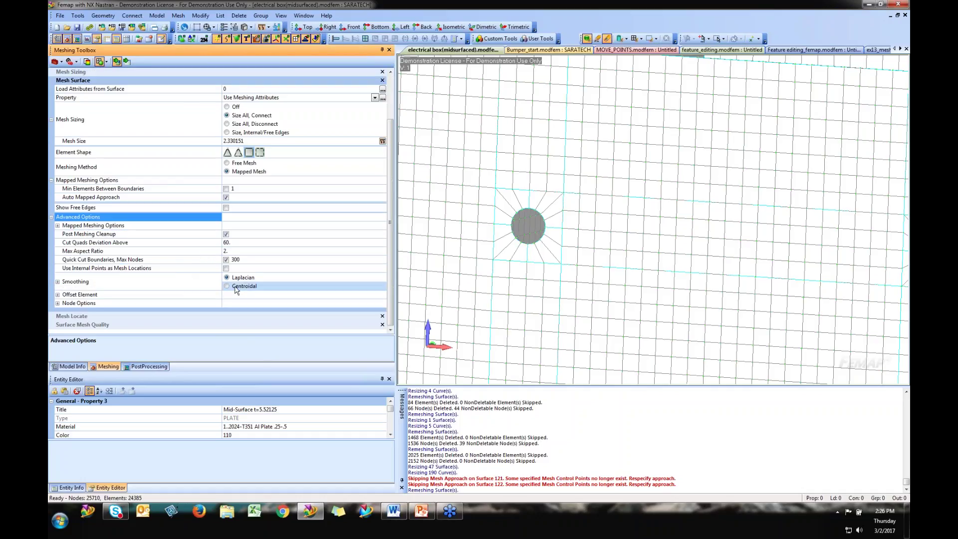
{"action": "left_click", "coordinate": [227, 163]}
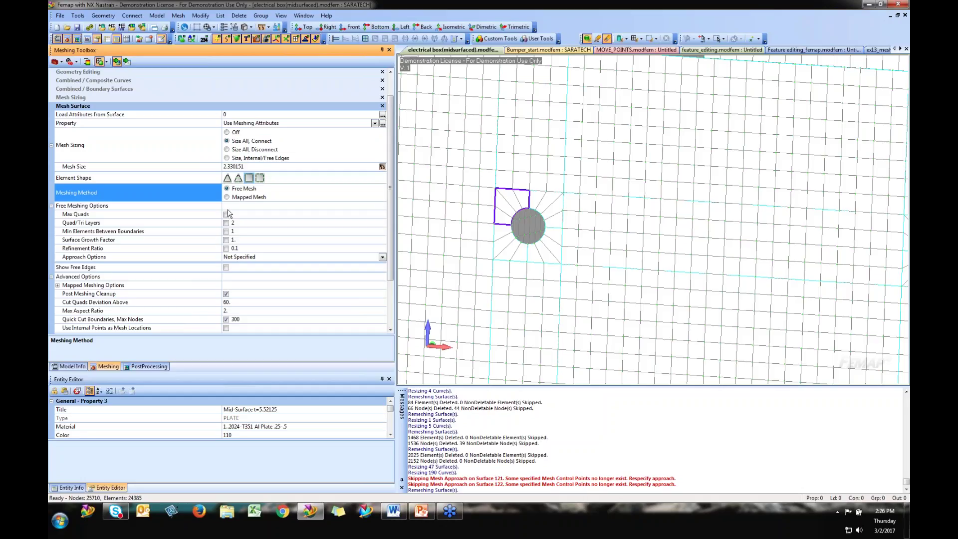
{"action": "left_click", "coordinate": [52, 207]}
{"action": "left_click", "coordinate": [52, 207]}
Use Mesh Sizing to increase the radial curve beside the upper -X side hole by 1 element three times.
{"action": "left_click", "coordinate": [70, 98]}
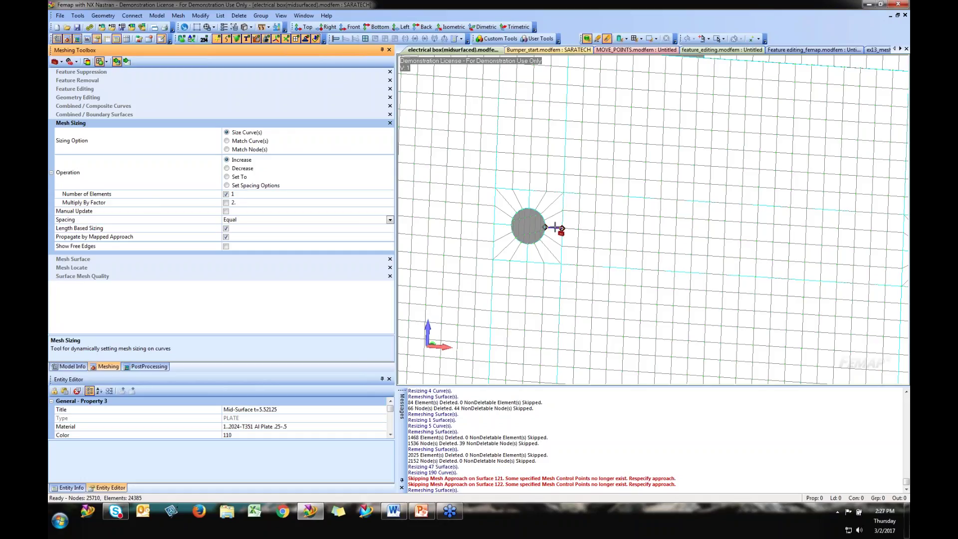
{"action": "left_click", "coordinate": [555, 227]}
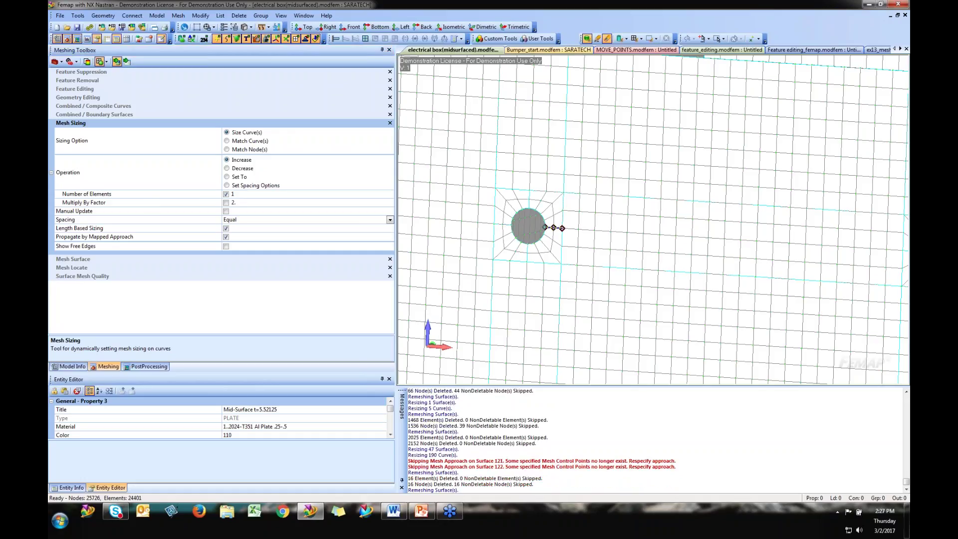
{"action": "scroll", "coordinate": [554, 228], "scroll_direction": "up", "scroll_amount": 5}
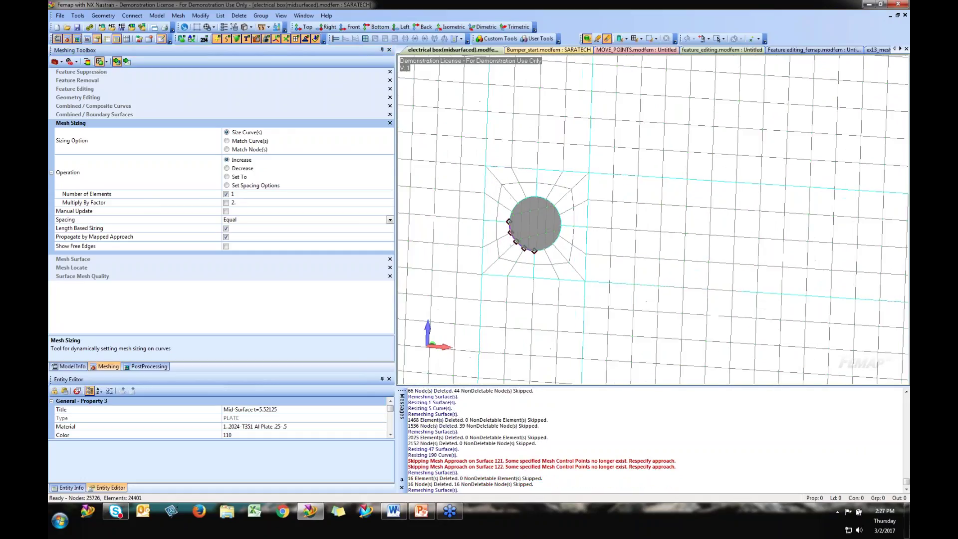
{"action": "left_click", "coordinate": [587, 226]}
{"action": "left_click", "coordinate": [587, 226]}
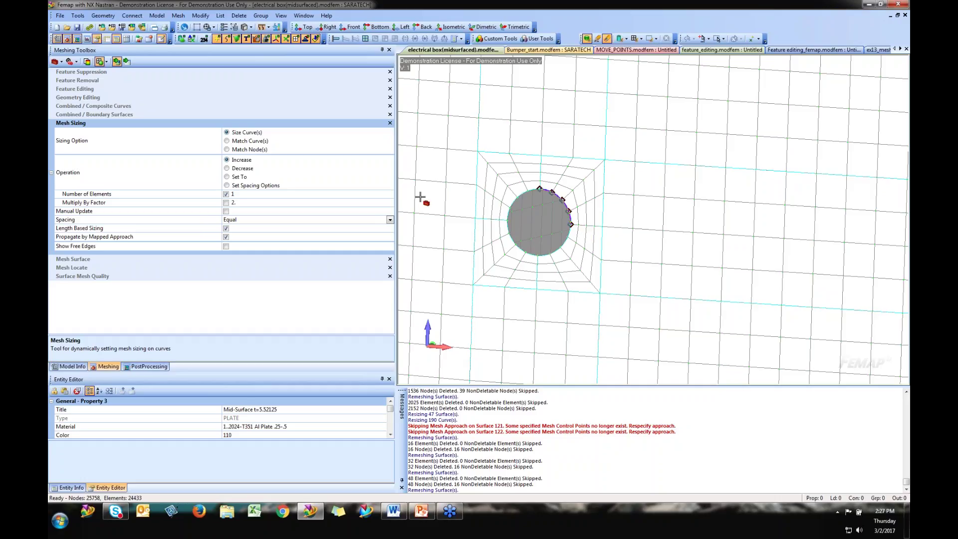
Set the radial curve beside the upper -X side hole to 10 elements.
{"action": "left_click", "coordinate": [248, 177]}
{"action": "left_click", "coordinate": [255, 194]}
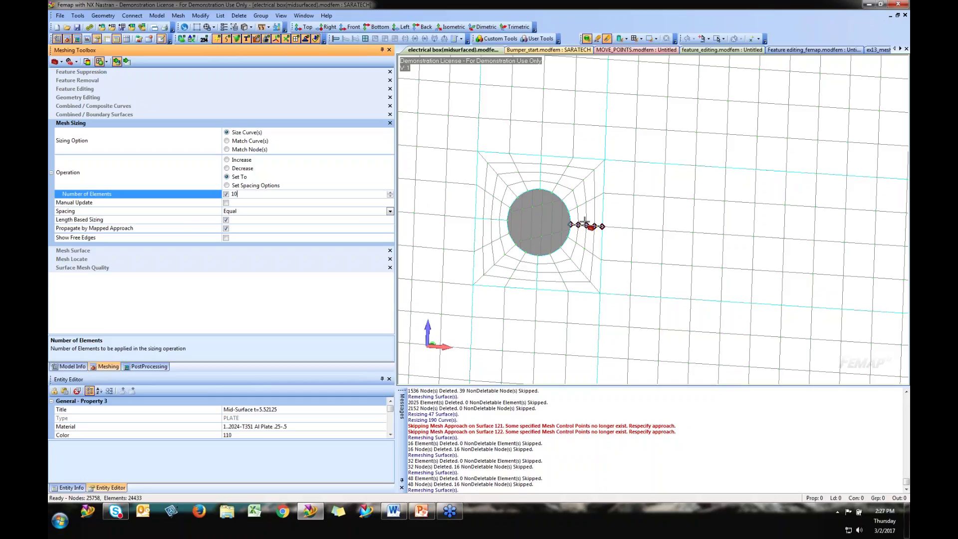
{"action": "left_click", "coordinate": [585, 224]}
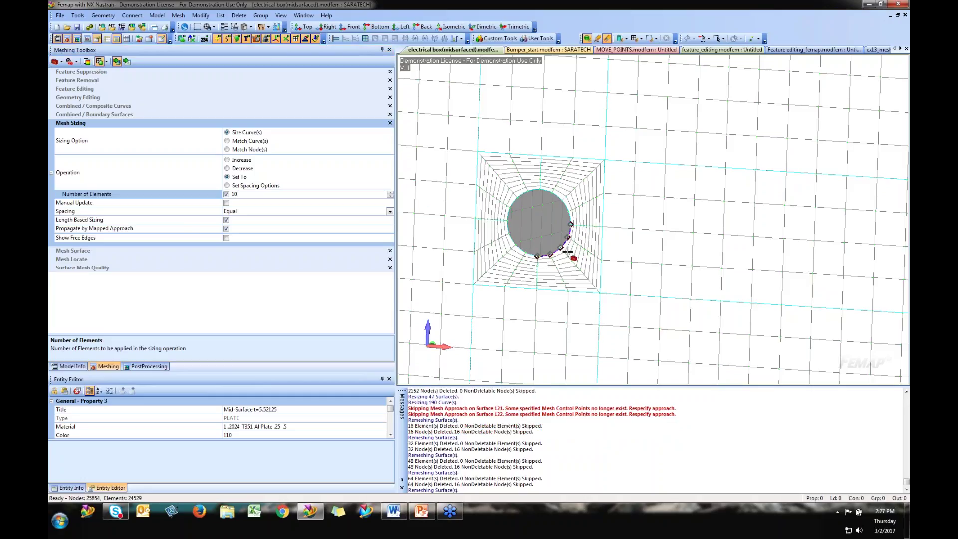
Set both halves of the upper -X side pad's top edge to 10 elements each.
{"action": "scroll", "coordinate": [568, 252], "scroll_direction": "down", "scroll_amount": 5}
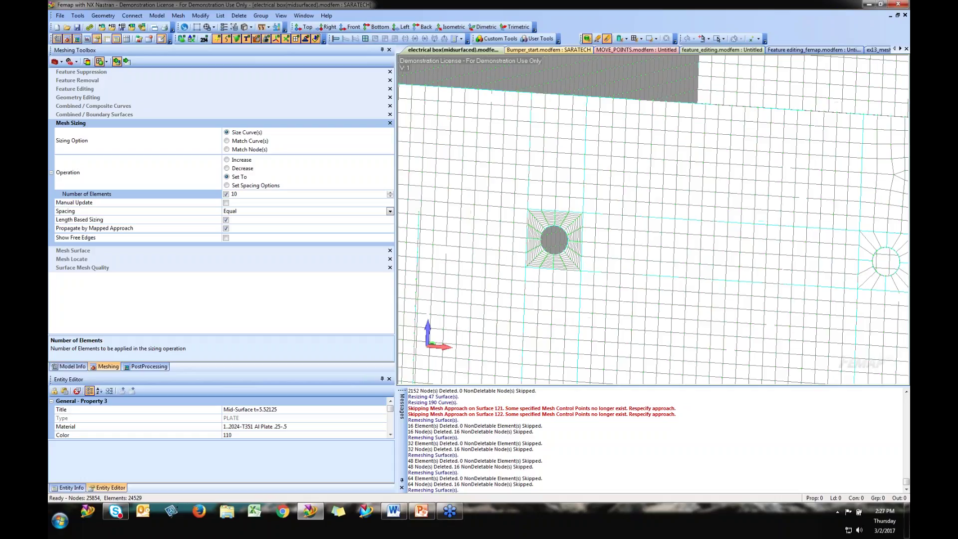
{"action": "middle_click_drag", "start_coordinate": [722, 256], "coordinate": [764, 248], "text": "ctrl"}
{"action": "scroll", "coordinate": [533, 202], "scroll_direction": "up", "scroll_amount": 5}
{"action": "middle_click_drag", "start_coordinate": [609, 236], "coordinate": [610, 309], "text": "ctrl"}
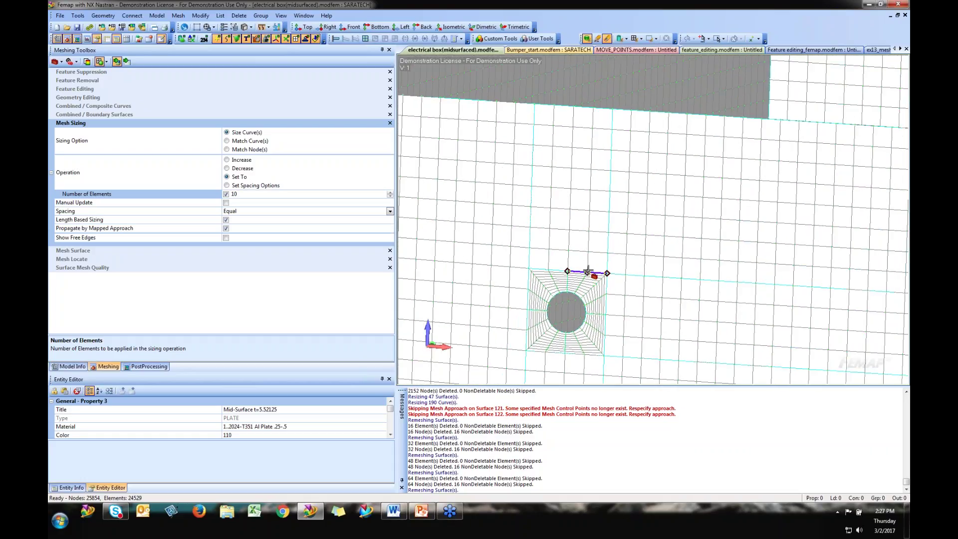
{"action": "left_click", "coordinate": [586, 272]}
{"action": "left_click", "coordinate": [575, 270]}
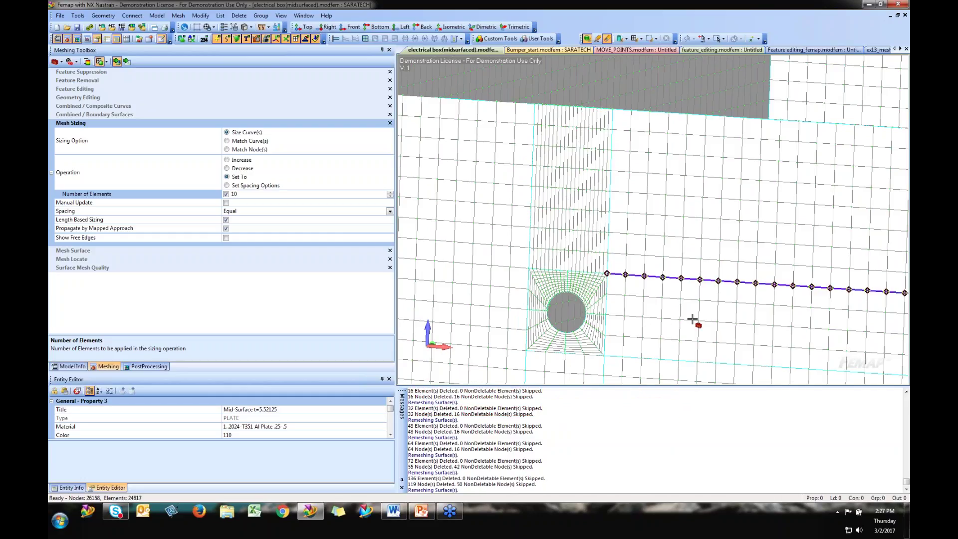
Remesh the plain wall around the corner from the wall with the holes, using a surface mesh size of 5.
{"action": "middle_click_drag", "start_coordinate": [679, 311], "coordinate": [634, 199], "text": "ctrl"}
{"action": "scroll", "coordinate": [662, 249], "scroll_direction": "down", "scroll_amount": 4}
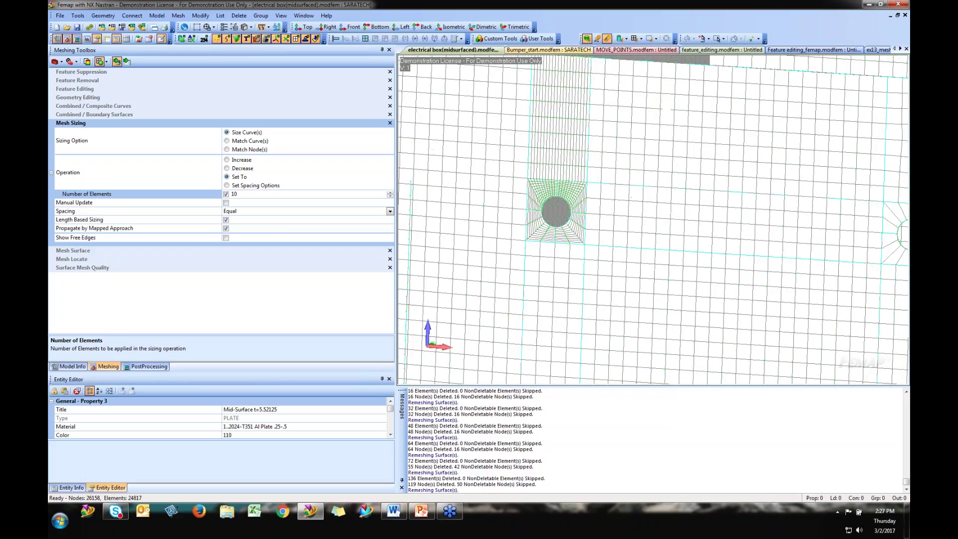
{"action": "middle_click_drag", "start_coordinate": [733, 233], "coordinate": [665, 113], "text": "ctrl"}
{"action": "scroll", "coordinate": [662, 114], "scroll_direction": "down", "scroll_amount": 5}
{"action": "middle_click_drag", "start_coordinate": [609, 276], "coordinate": [711, 194], "text": "ctrl"}
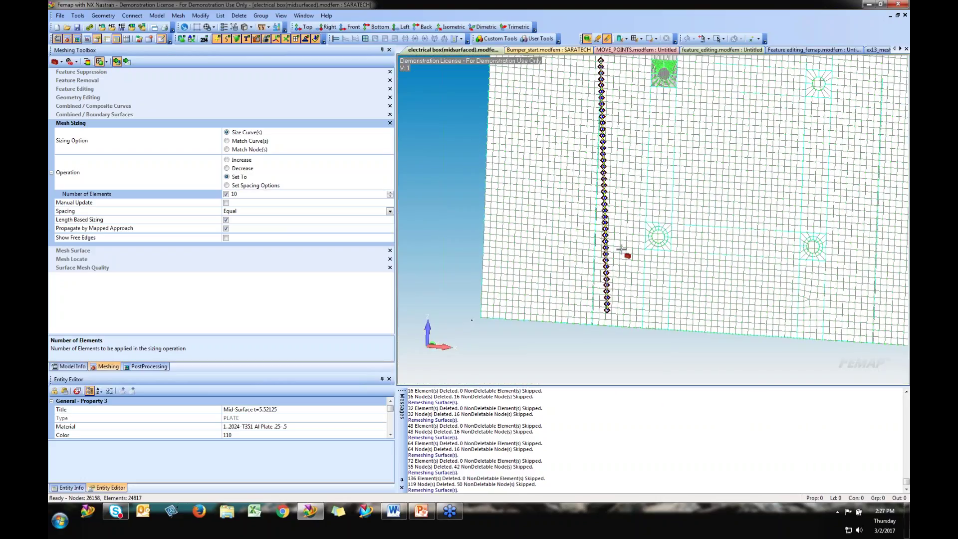
{"action": "middle_click_drag", "start_coordinate": [547, 239], "coordinate": [610, 220]}
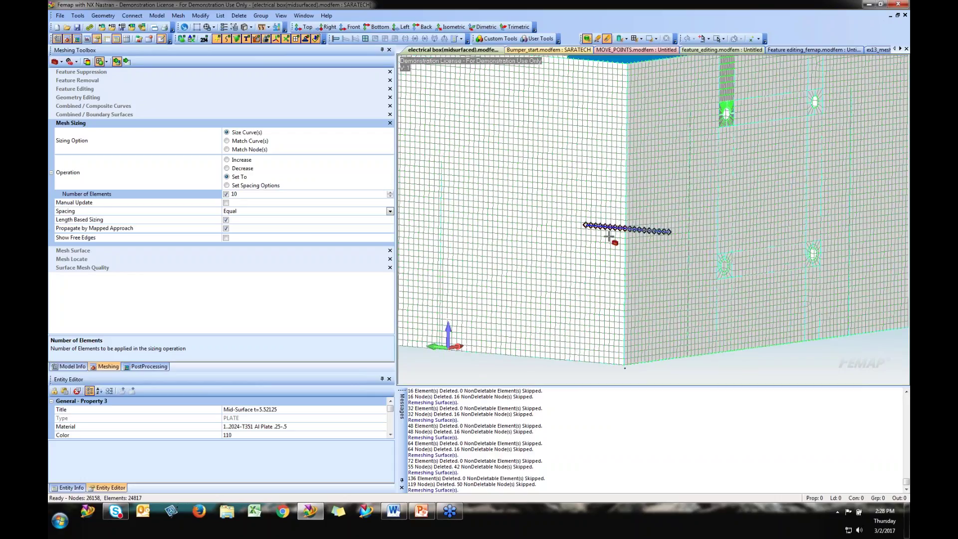
{"action": "left_click", "coordinate": [83, 252]}
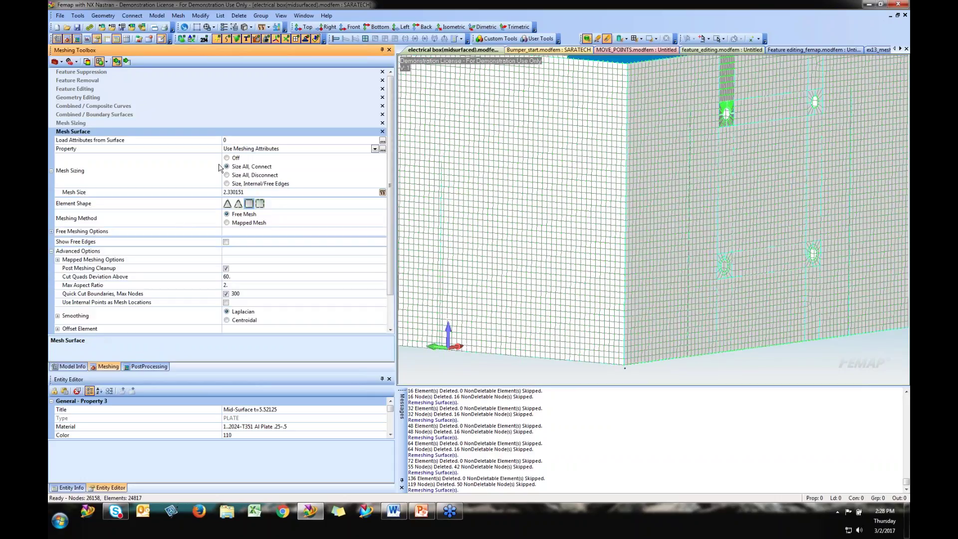
{"action": "left_click", "coordinate": [239, 192]}
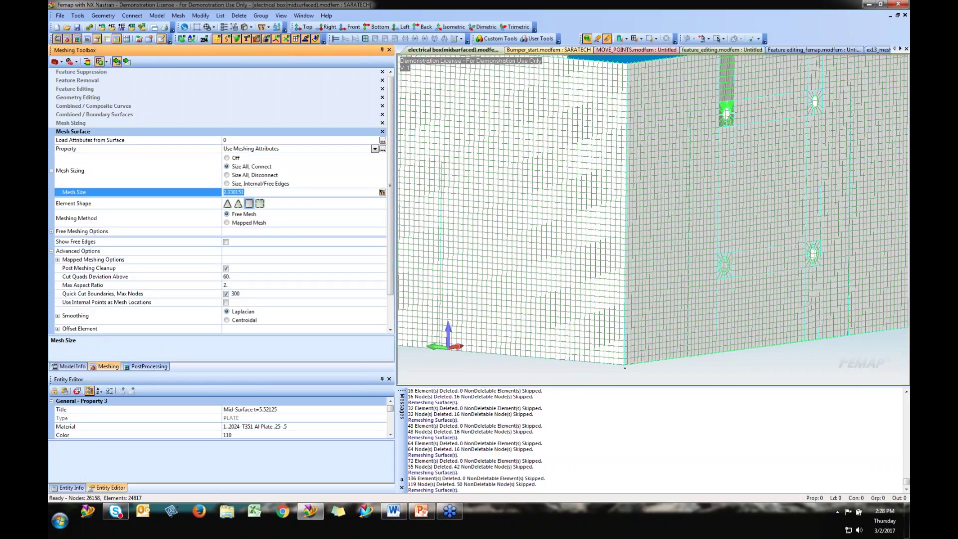
{"action": "type", "text": "5"}
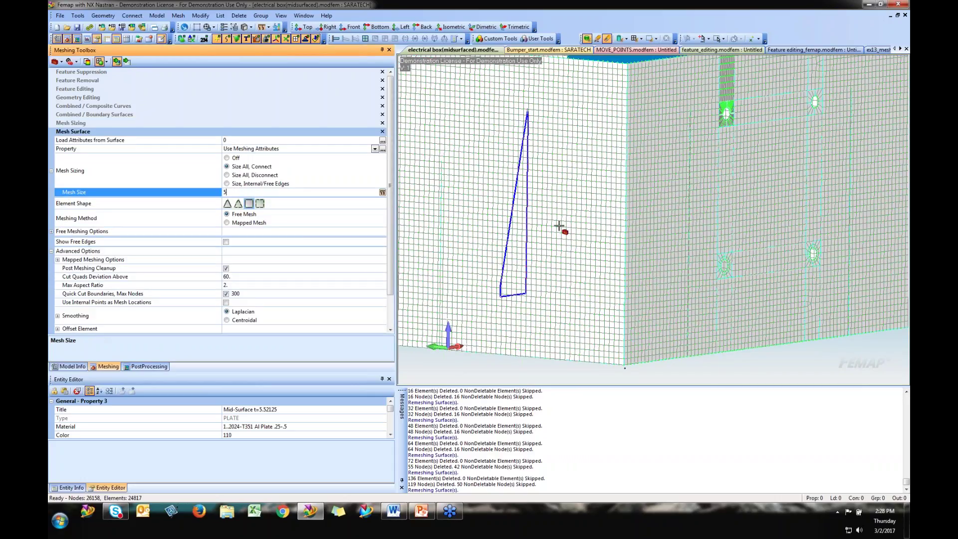
{"action": "left_click", "coordinate": [566, 171]}
{"action": "right_click_drag", "start_coordinate": [566, 173], "coordinate": [479, 107]}
{"action": "left_click", "coordinate": [506, 246]}
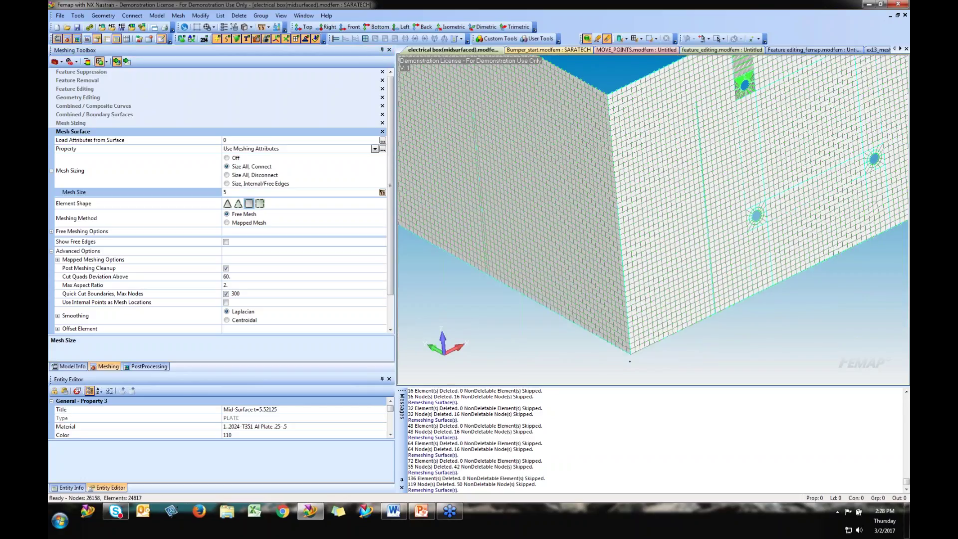
{"action": "left_click", "coordinate": [583, 202]}
Switch Mesh Sizing to Match Curve(s) and select the finely meshed wall's vertical corner curve 334 as the master.
{"action": "scroll", "coordinate": [600, 200], "scroll_direction": "up", "scroll_amount": 3}
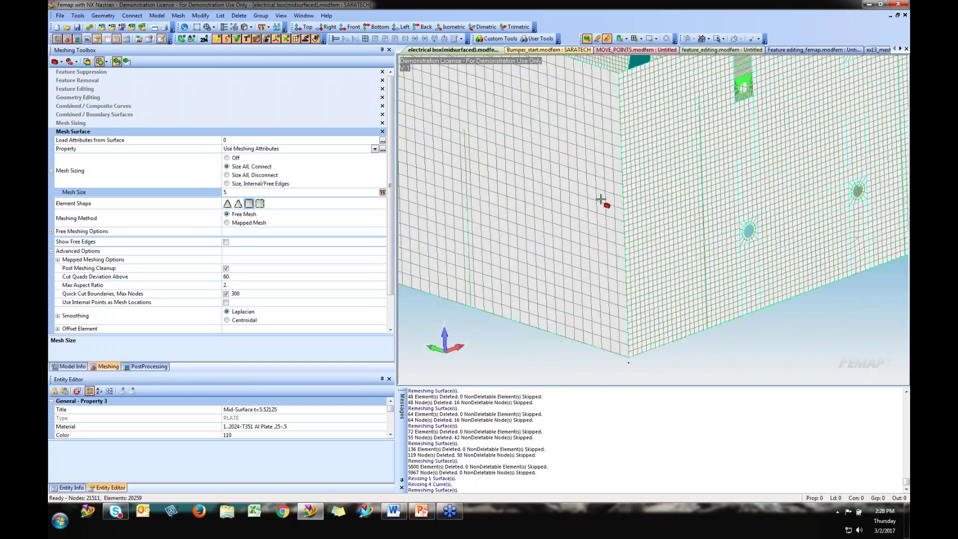
{"action": "scroll", "coordinate": [600, 200], "scroll_direction": "up", "scroll_amount": 5}
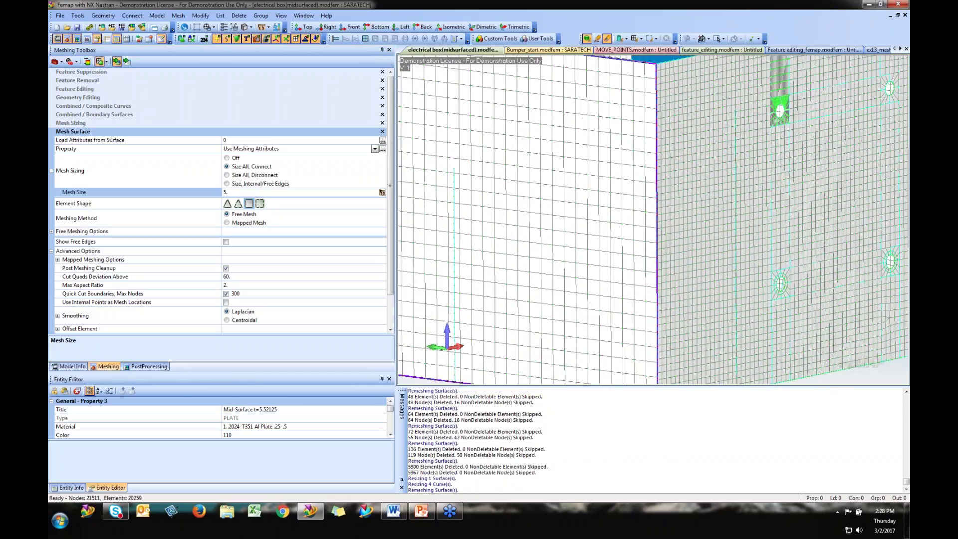
{"action": "scroll", "coordinate": [694, 227], "scroll_direction": "up", "scroll_amount": 2}
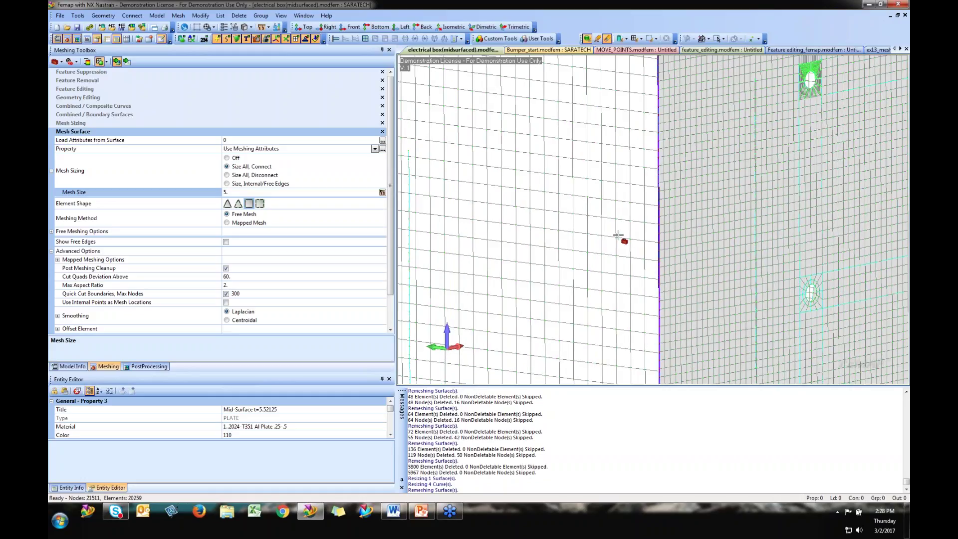
{"action": "left_click", "coordinate": [82, 124]}
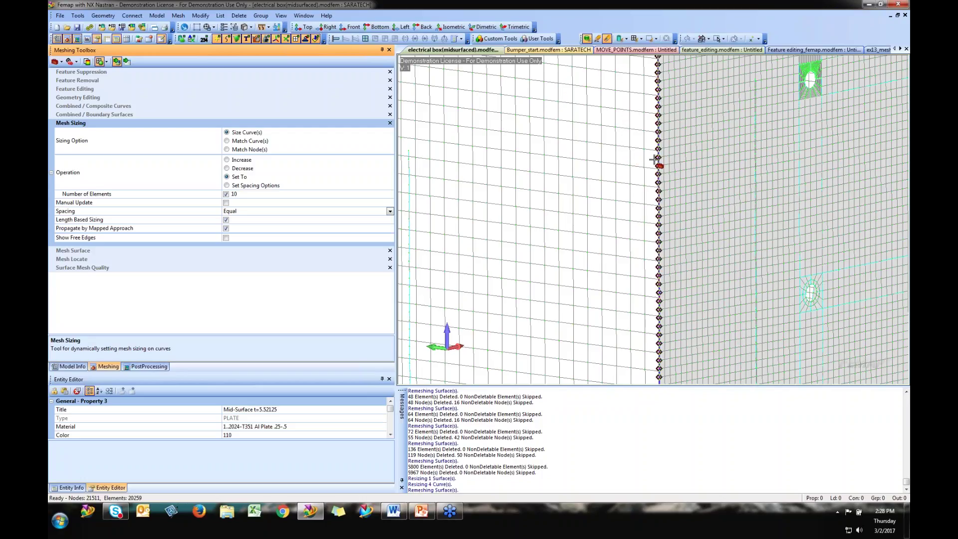
{"action": "left_click", "coordinate": [261, 144]}
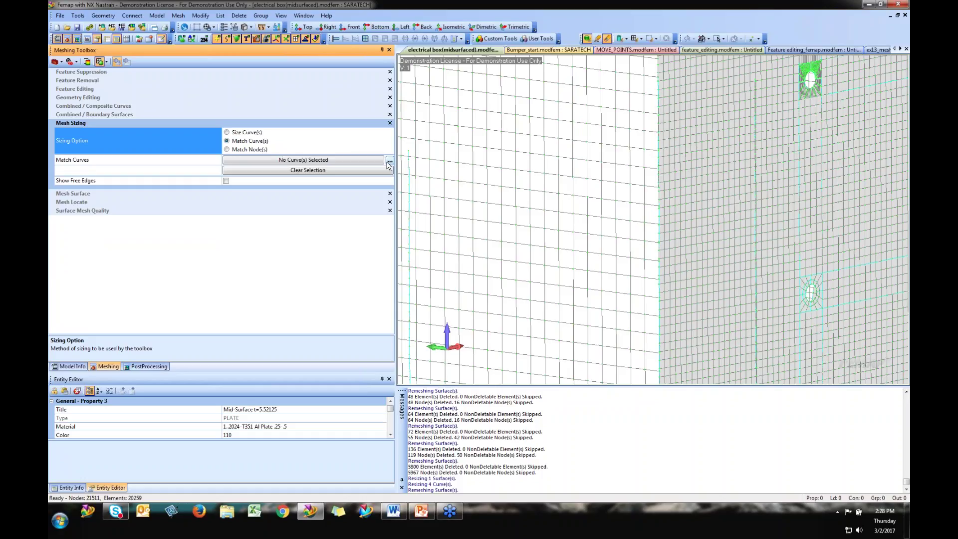
{"action": "left_click", "coordinate": [390, 161]}
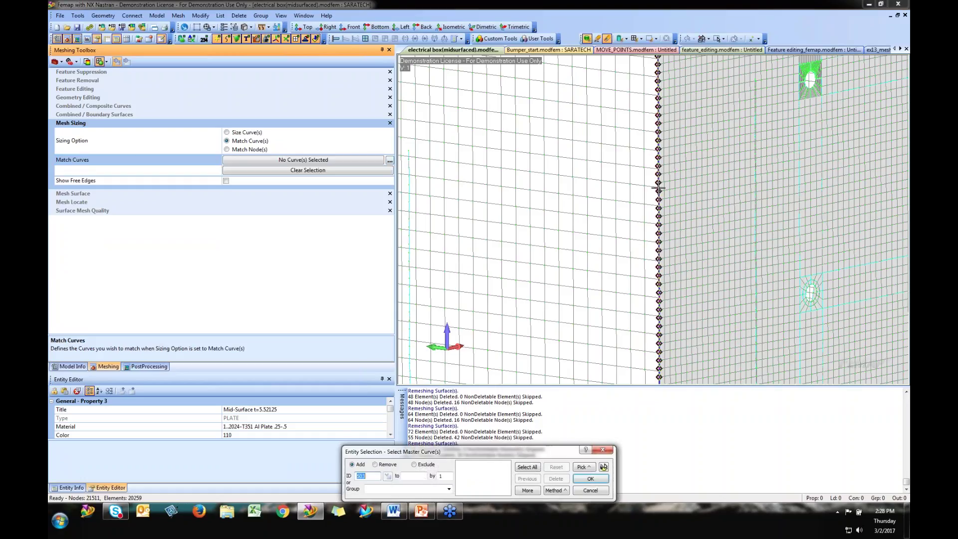
{"action": "left_click", "coordinate": [659, 222]}
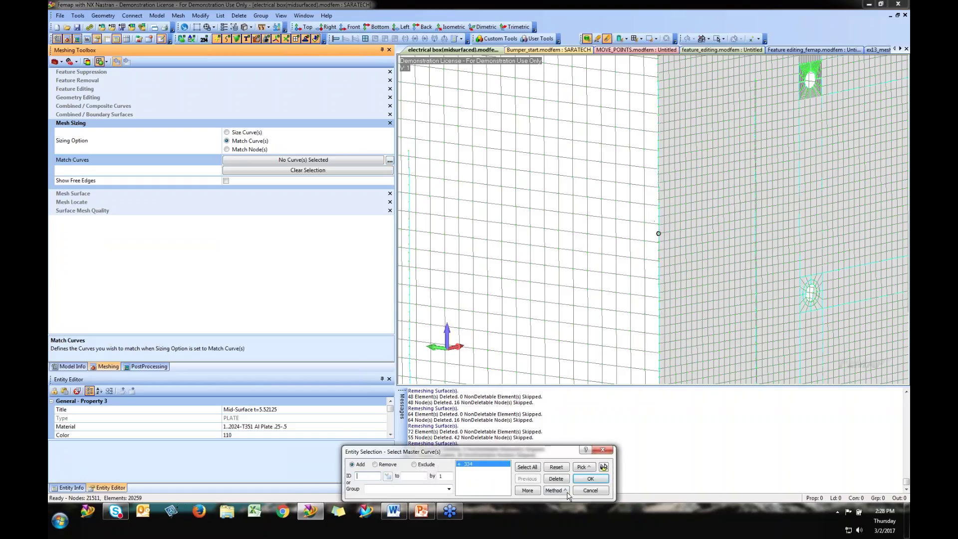
{"action": "left_click", "coordinate": [590, 478]}
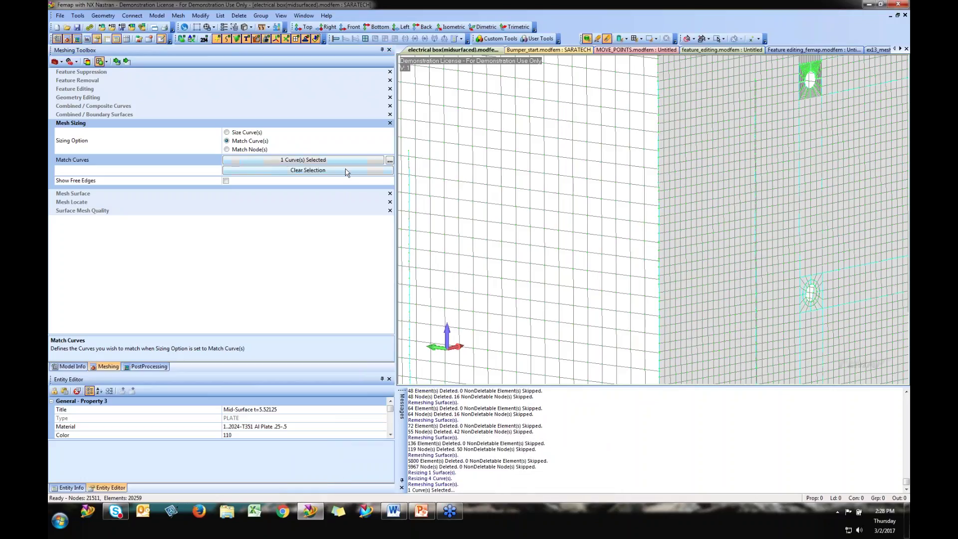
Match the coarse wall's corner curve 308 to the selected master curve.
{"action": "left_click", "coordinate": [117, 61]}
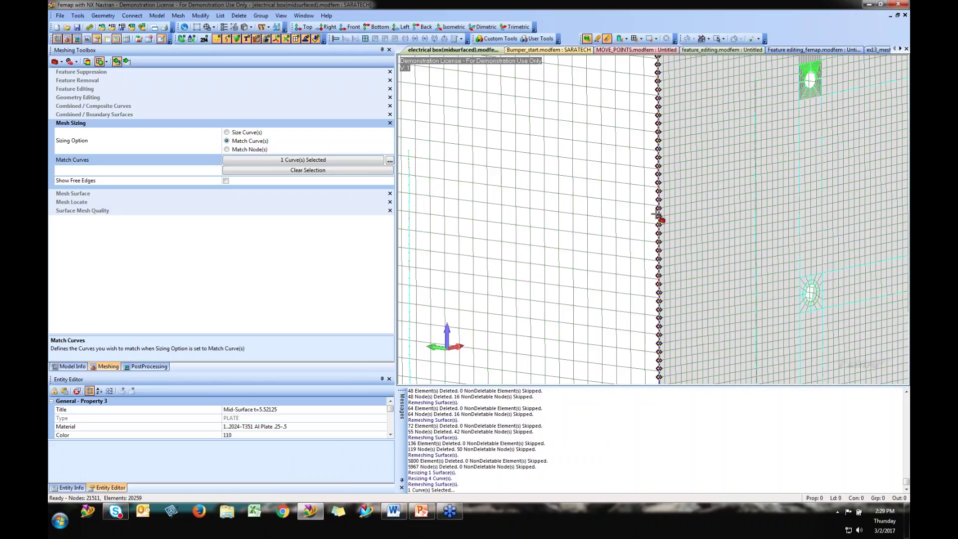
{"action": "left_click", "coordinate": [659, 188]}
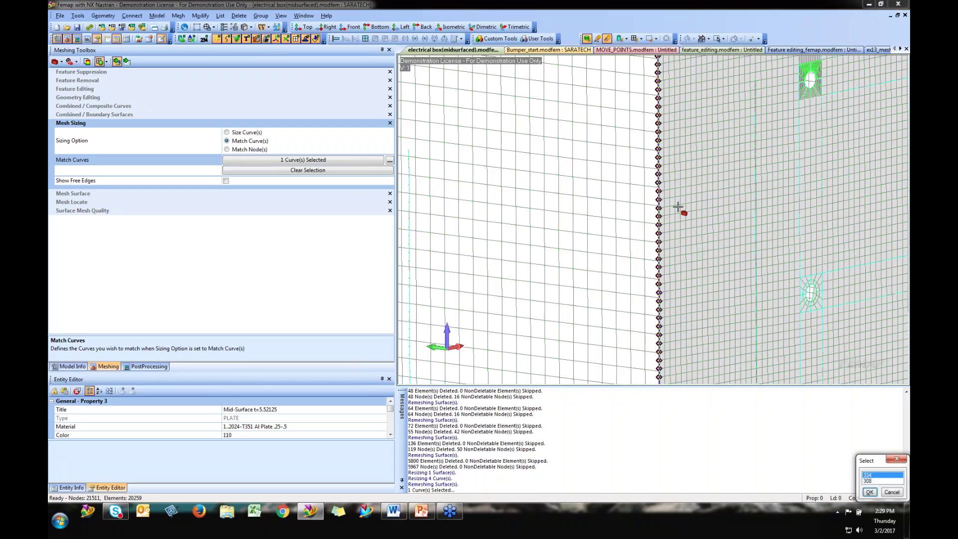
{"action": "left_click", "coordinate": [876, 481]}
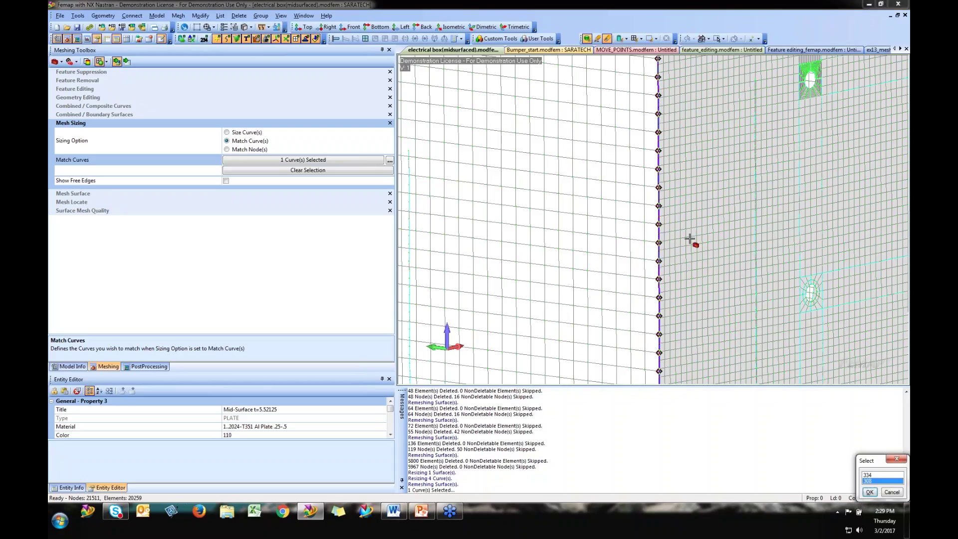
{"action": "left_click", "coordinate": [870, 492]}
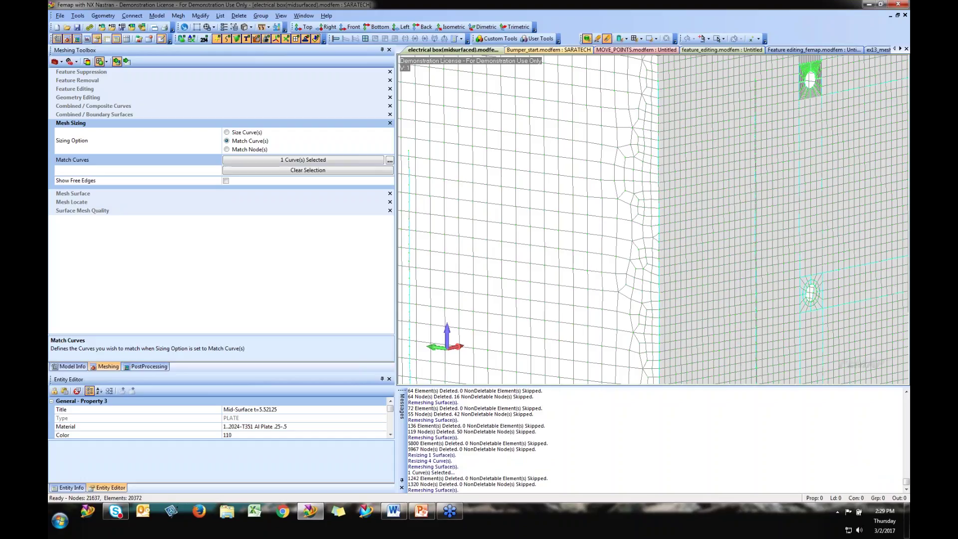
Check the nodes along the shared vertical corner edge for coincidence, preview the pairs and leave without merging.
{"action": "scroll", "coordinate": [592, 255], "scroll_direction": "down", "scroll_amount": 4}
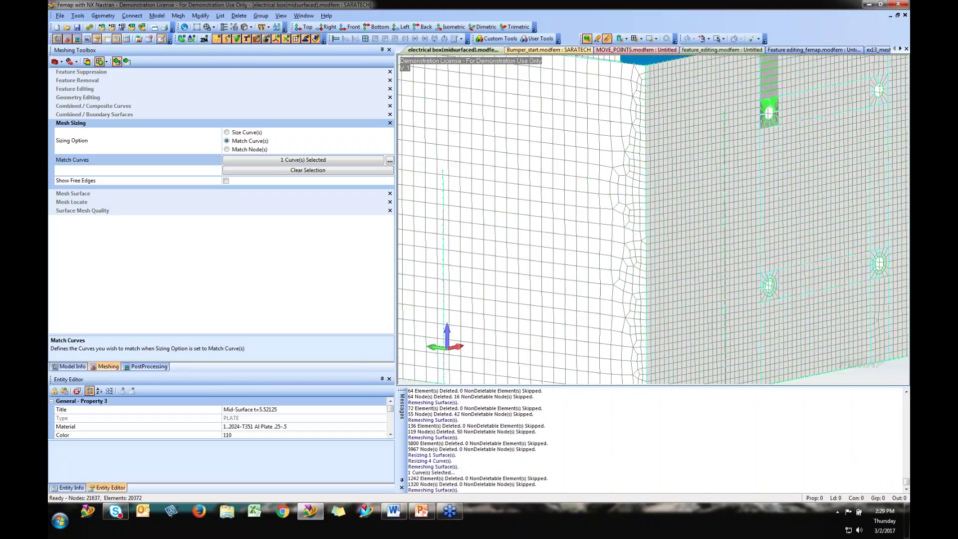
{"action": "middle_click_drag", "start_coordinate": [593, 255], "coordinate": [651, 123]}
{"action": "left_click", "coordinate": [78, 15]}
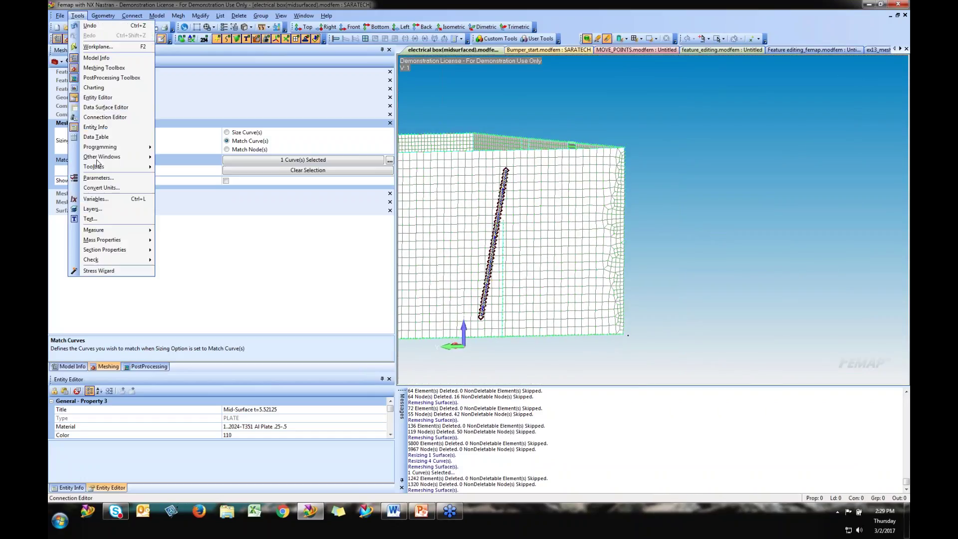
{"action": "mouse_move", "coordinate": [117, 260]}
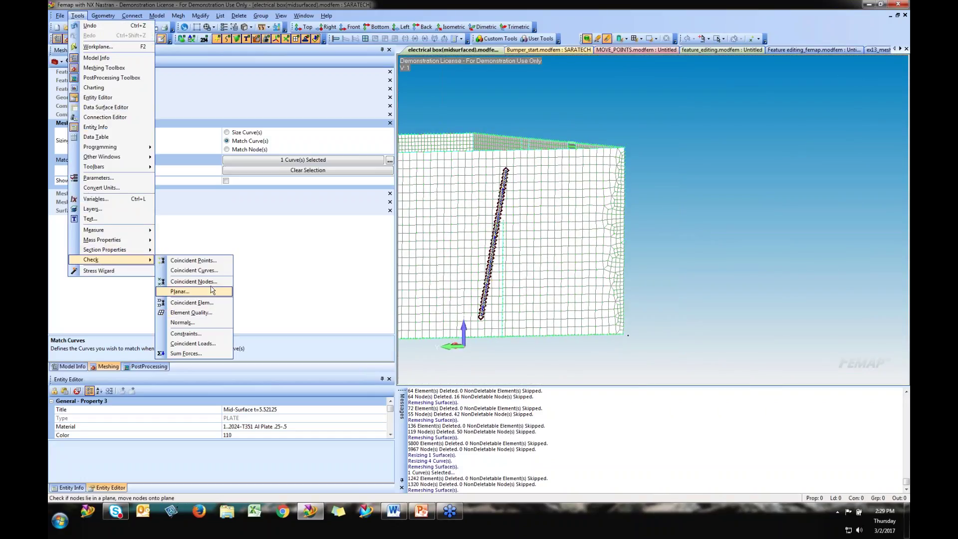
{"action": "left_click", "coordinate": [211, 283]}
{"action": "left_click_drag", "start_coordinate": [620, 149], "coordinate": [665, 358]}
{"action": "left_click", "coordinate": [591, 479]}
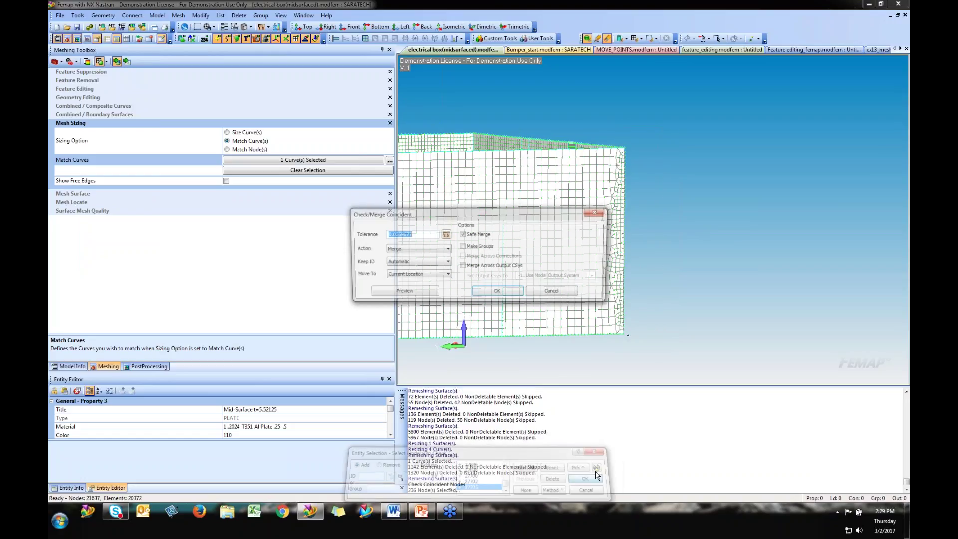
{"action": "left_click", "coordinate": [401, 293]}
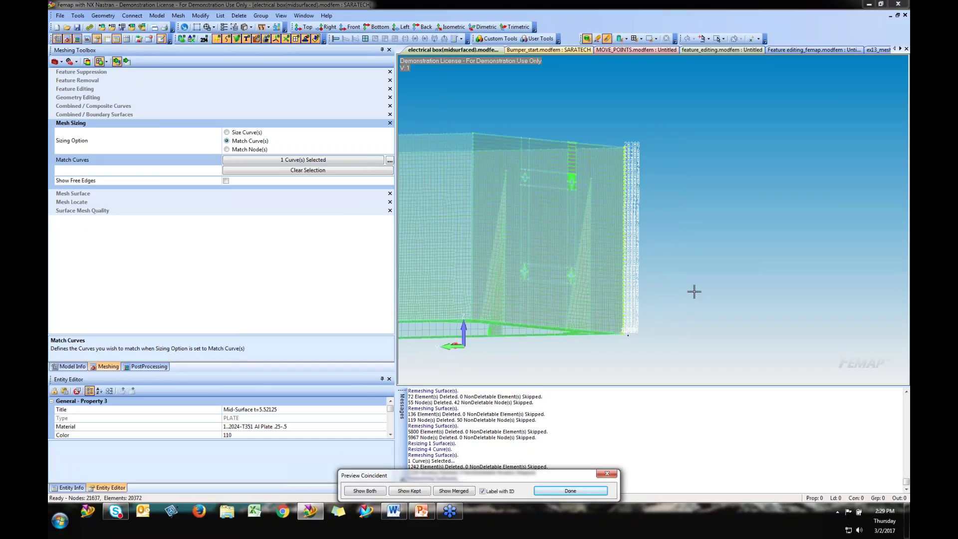
{"action": "left_click", "coordinate": [592, 493]}
{"action": "left_click", "coordinate": [547, 294]}
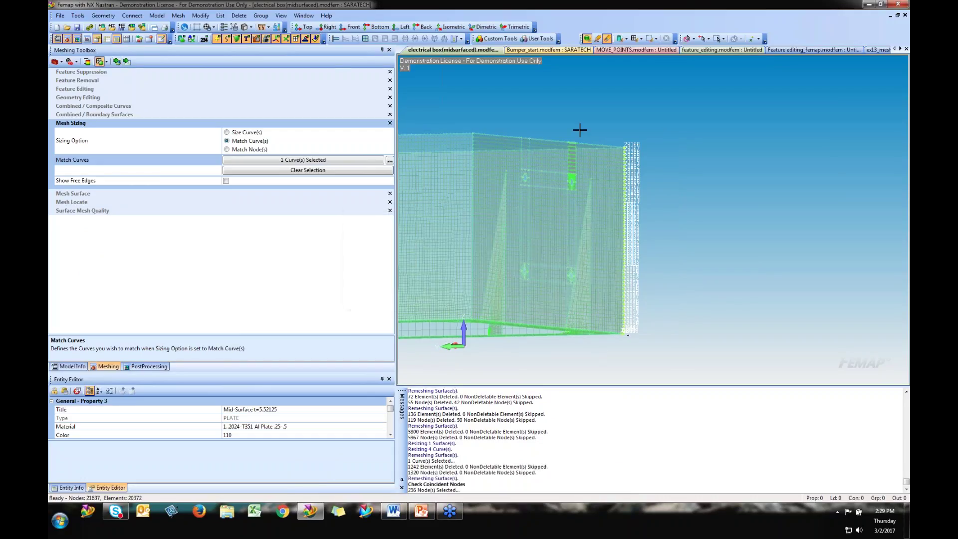
Close the electrical box model's graphics window and go to the Bumper_start model.
{"action": "middle_click_drag", "start_coordinate": [509, 135], "coordinate": [610, 152]}
{"action": "right_click", "coordinate": [477, 50]}
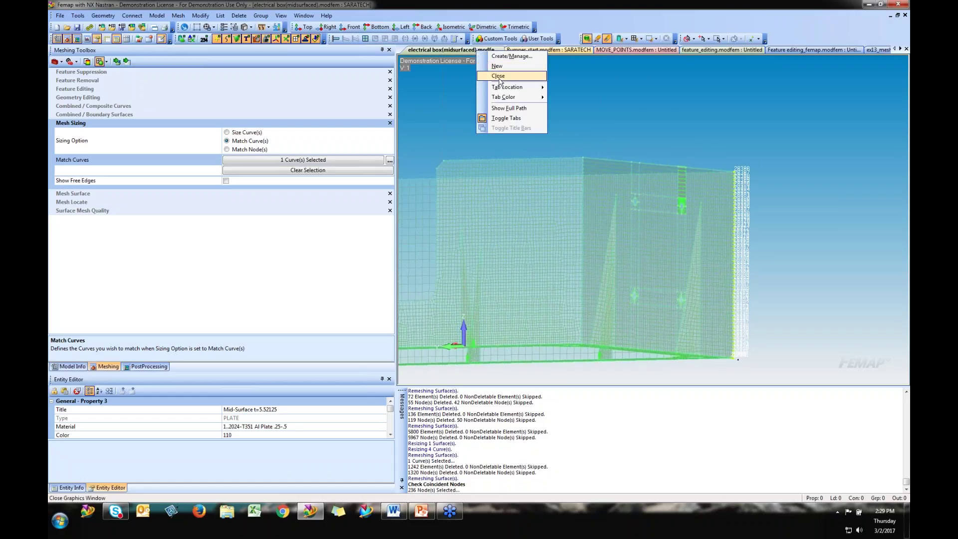
{"action": "left_click", "coordinate": [498, 76]}
{"action": "left_click", "coordinate": [489, 266]}
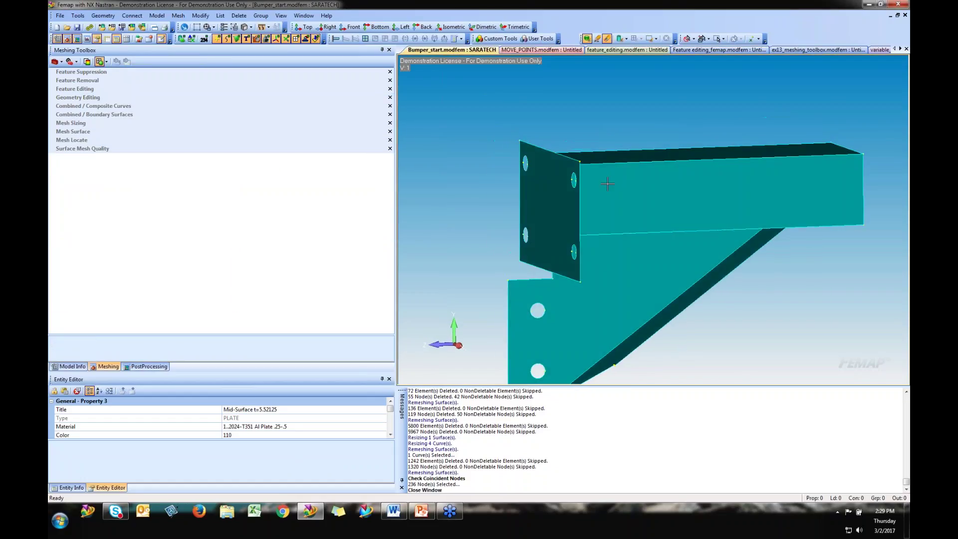
Set up Geometry Editing on the bumper to Extend with a Linear shape, extending to Surface.
{"action": "scroll", "coordinate": [607, 184], "scroll_direction": "up", "scroll_amount": 4}
{"action": "middle_click_drag", "start_coordinate": [601, 166], "coordinate": [573, 164]}
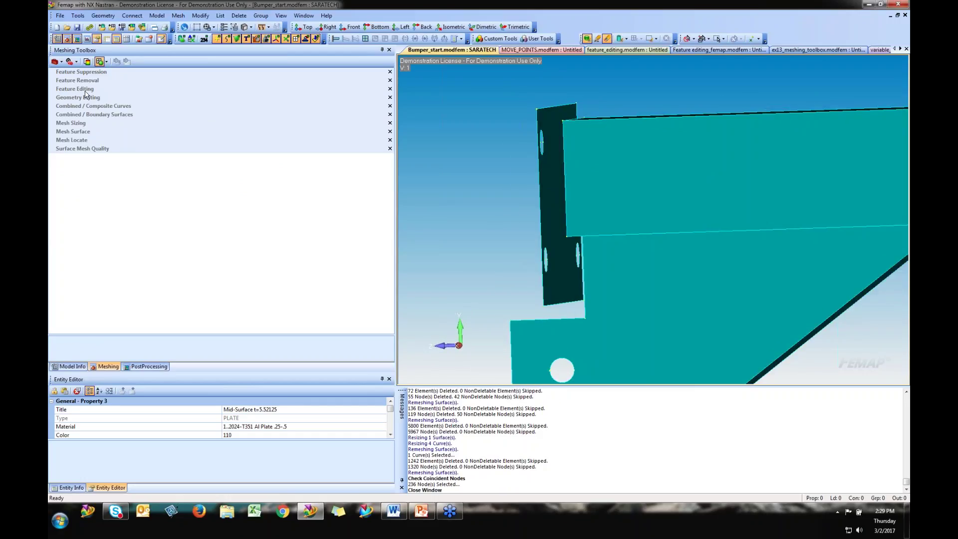
{"action": "left_click", "coordinate": [84, 89]}
{"action": "left_click", "coordinate": [98, 189]}
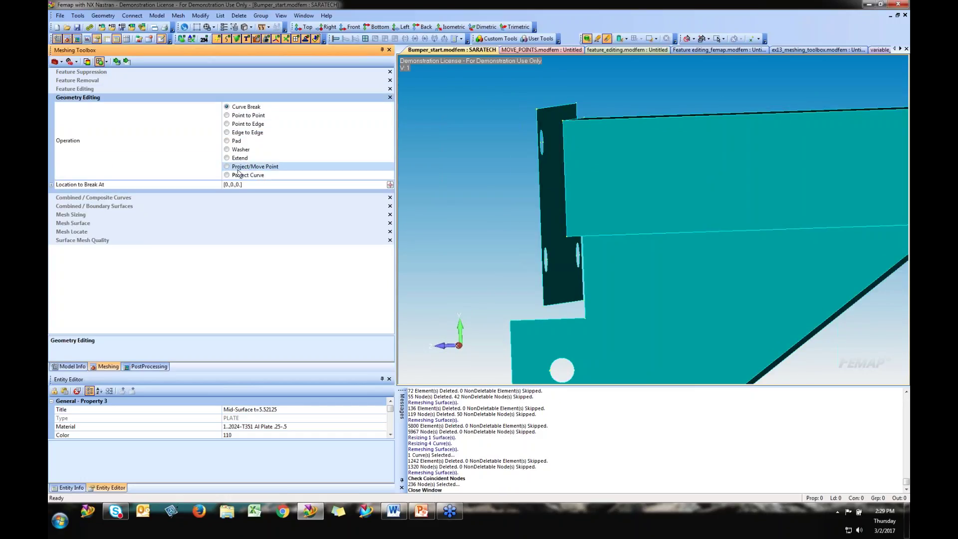
{"action": "middle_click_drag", "start_coordinate": [626, 153], "coordinate": [639, 147]}
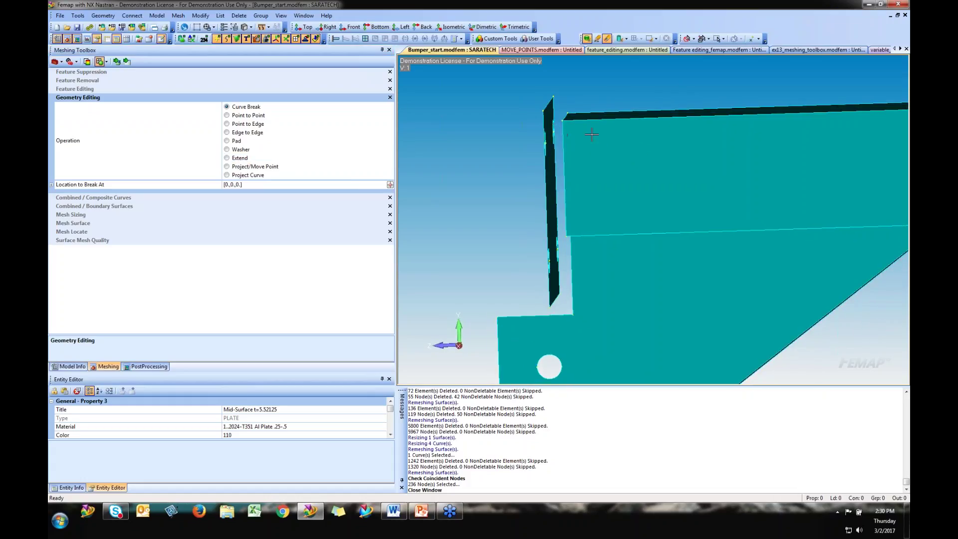
{"action": "left_click", "coordinate": [241, 157]}
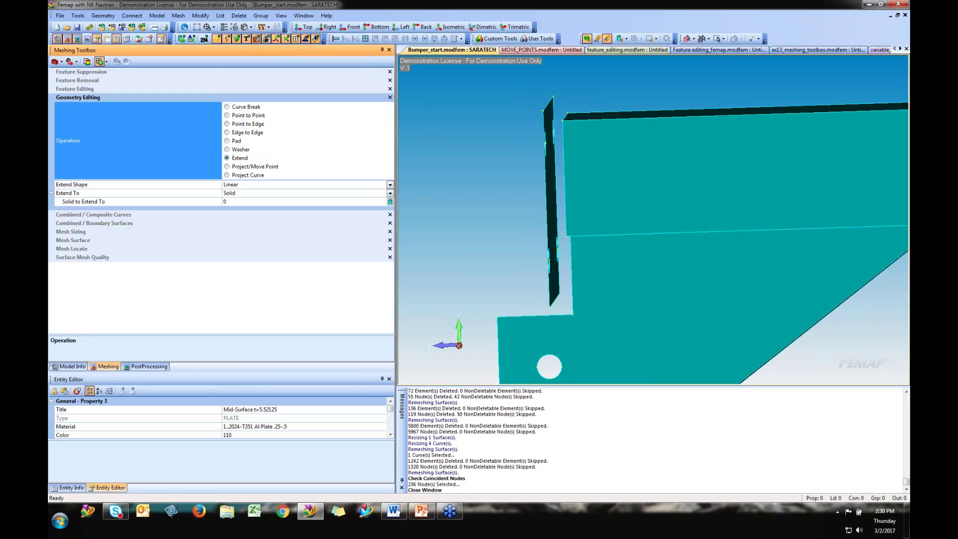
{"action": "left_click", "coordinate": [390, 185]}
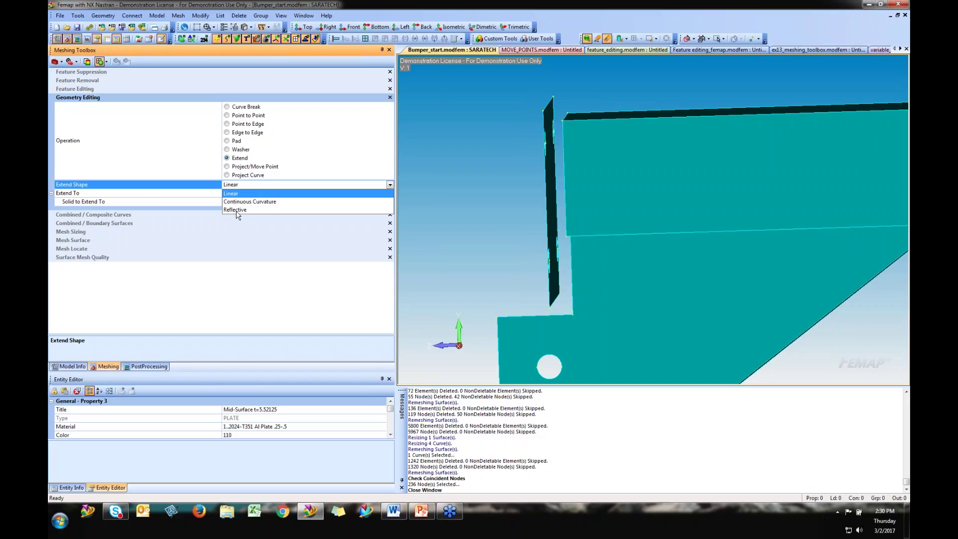
{"action": "left_click", "coordinate": [235, 195]}
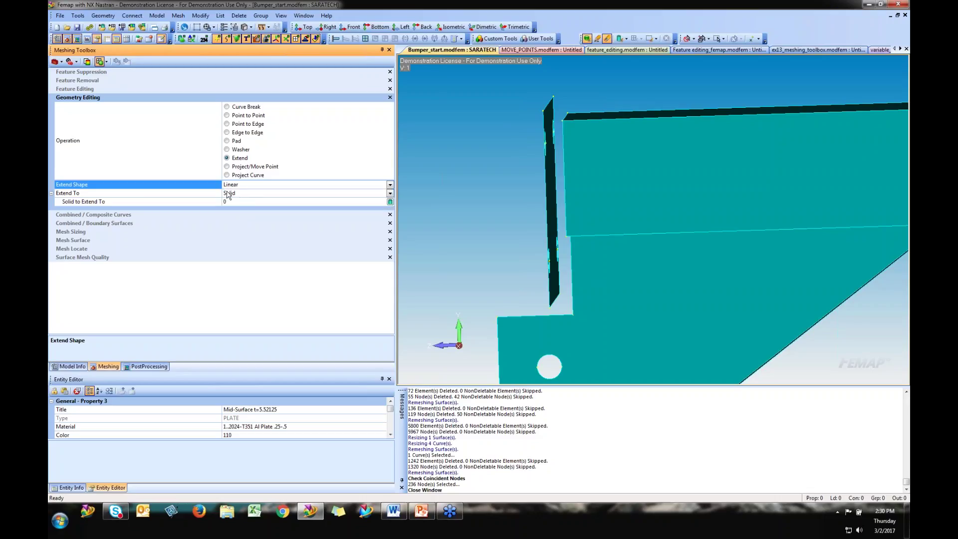
{"action": "left_click", "coordinate": [389, 193]}
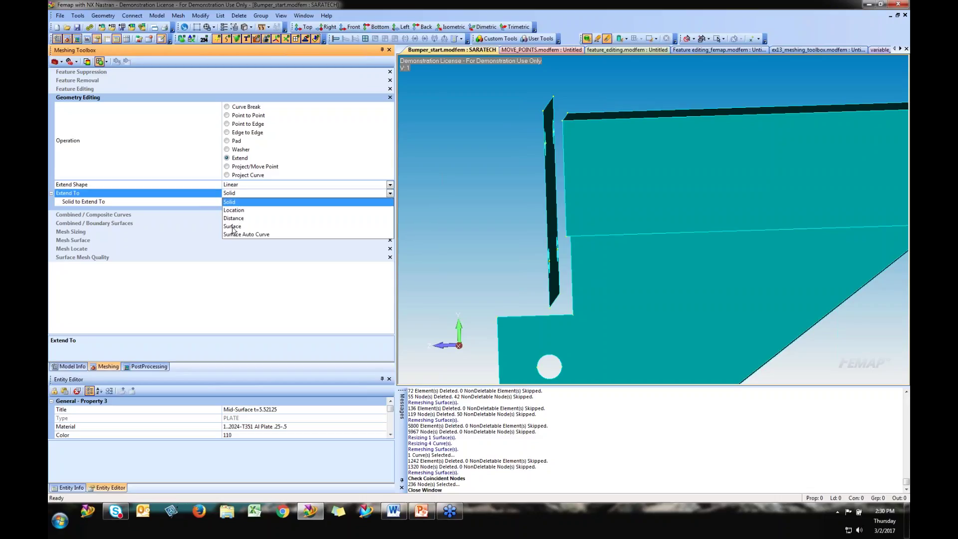
{"action": "left_click", "coordinate": [232, 227]}
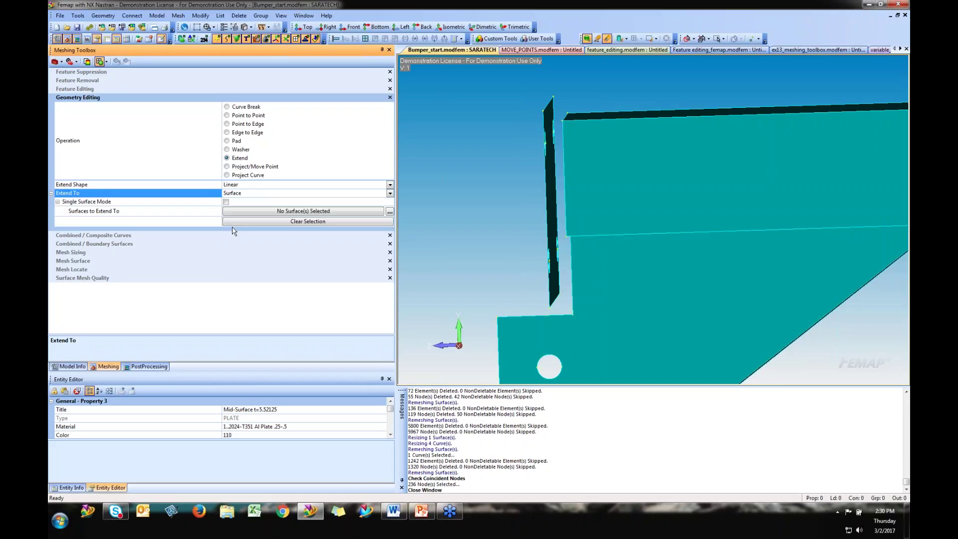
Select the bumper's end plate with the four holes as the target surface for the edge extension.
{"action": "left_click", "coordinate": [390, 214]}
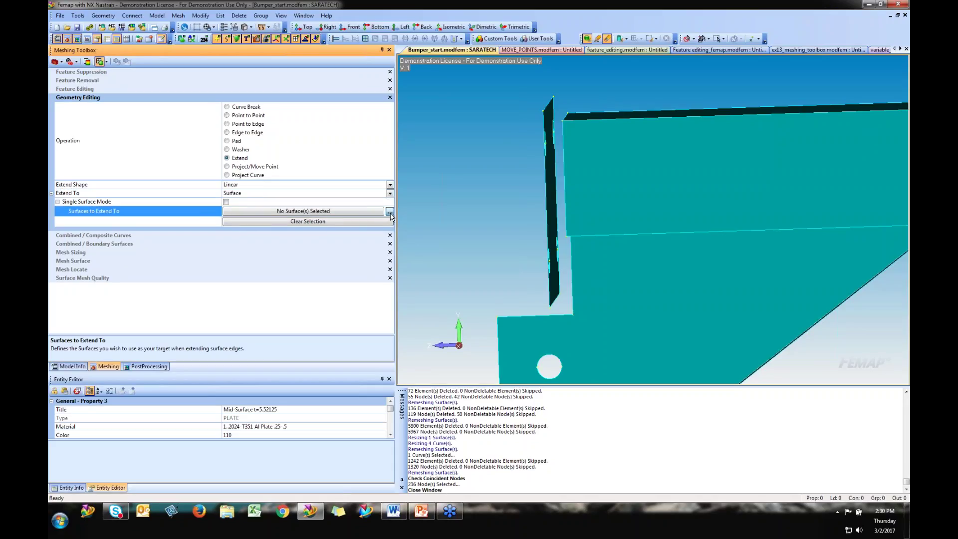
{"action": "middle_click_drag", "start_coordinate": [573, 199], "coordinate": [544, 187]}
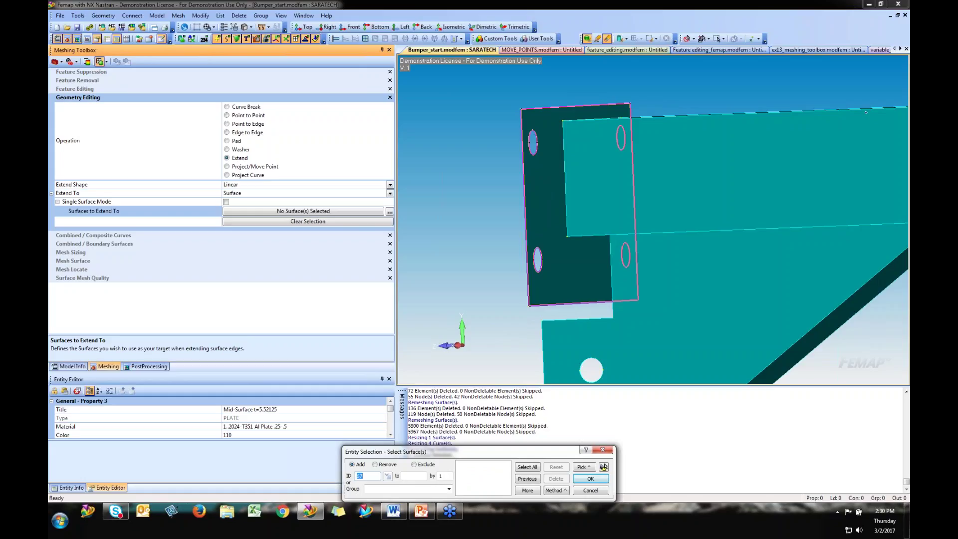
{"action": "left_click", "coordinate": [591, 478]}
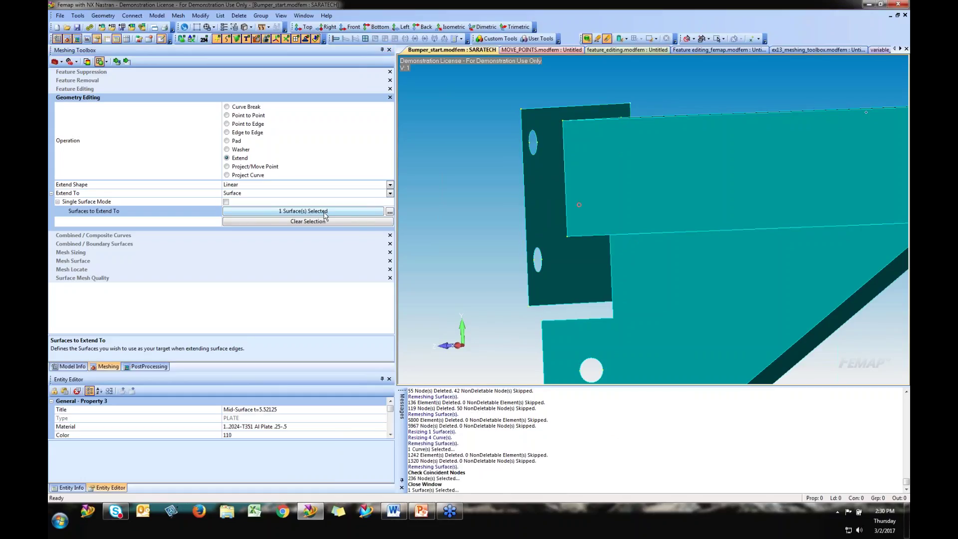
Extend the tube walls' end edges linearly to the four-hole end plate, closing the gap on both sides of the tube.
{"action": "left_click", "coordinate": [116, 62]}
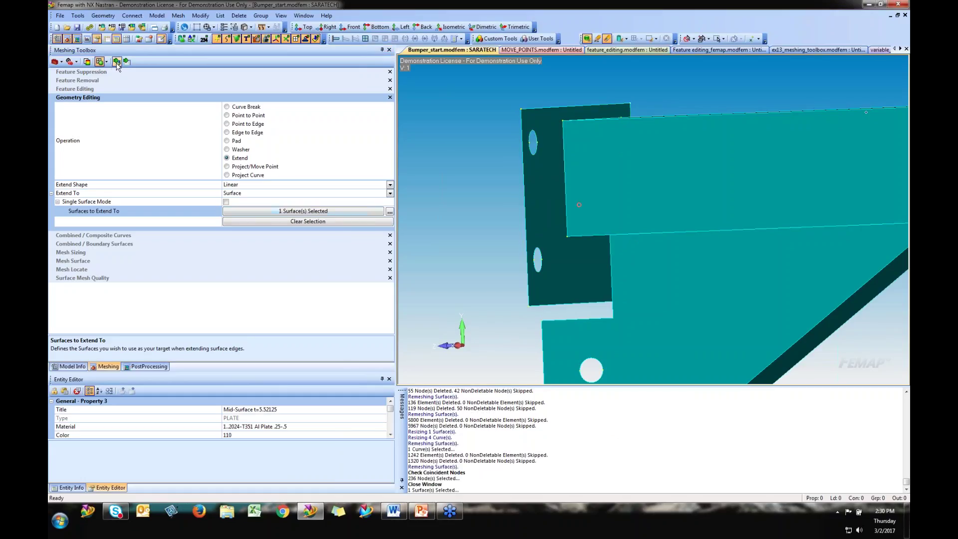
{"action": "left_click", "coordinate": [570, 177]}
{"action": "middle_click_drag", "start_coordinate": [601, 124], "coordinate": [589, 94]}
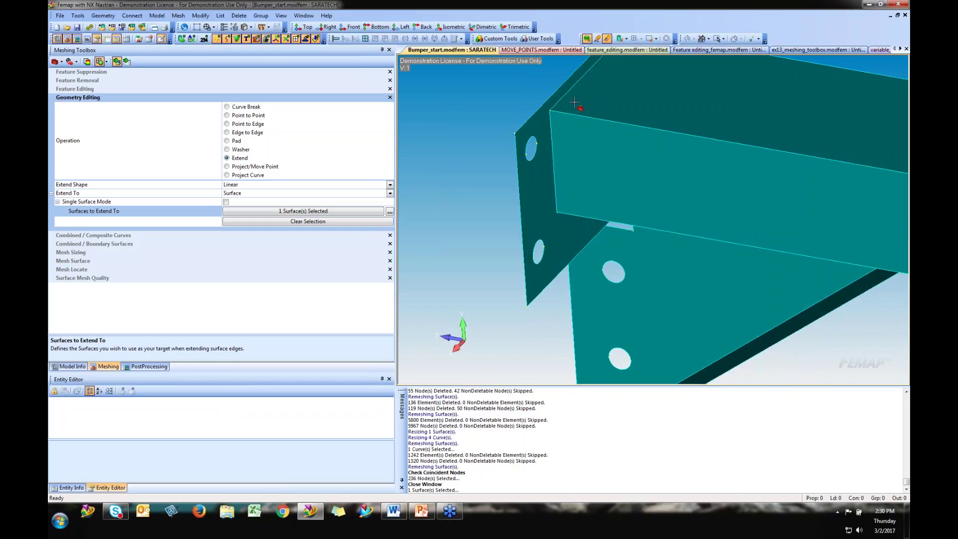
{"action": "middle_click_drag", "start_coordinate": [574, 103], "coordinate": [672, 216]}
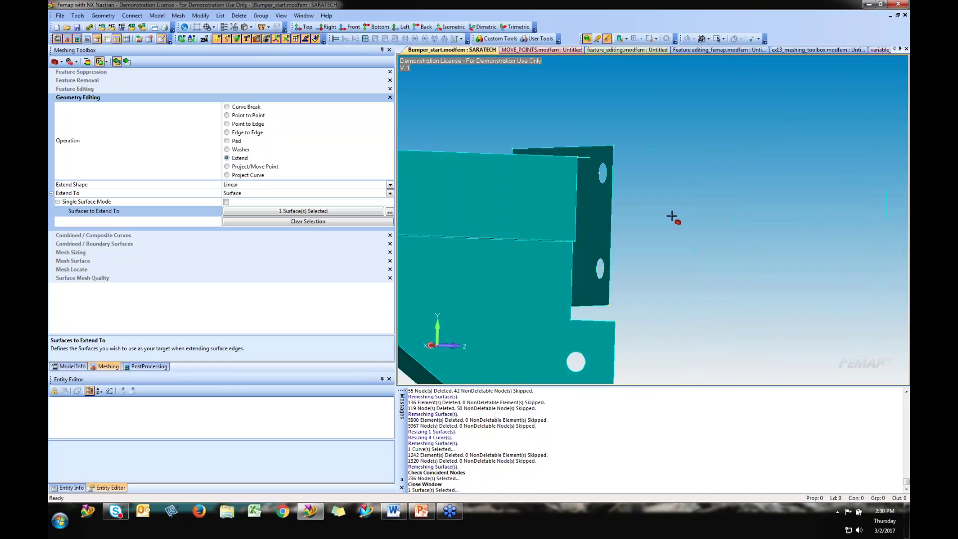
{"action": "left_click", "coordinate": [577, 180]}
{"action": "middle_click_drag", "start_coordinate": [564, 218], "coordinate": [507, 245]}
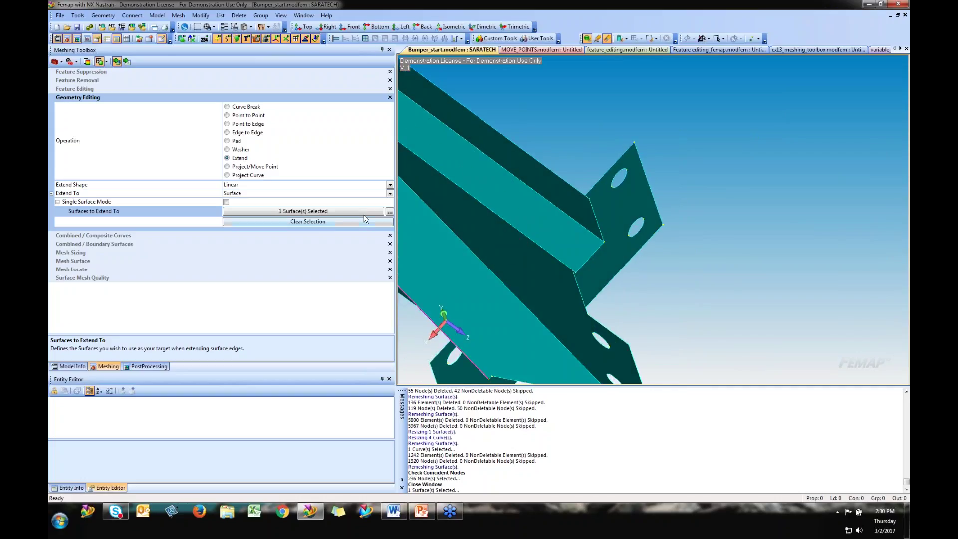
Remove the end plate from the extension targets and pick the long surface on the tube's underside as the new target.
{"action": "left_click", "coordinate": [390, 213]}
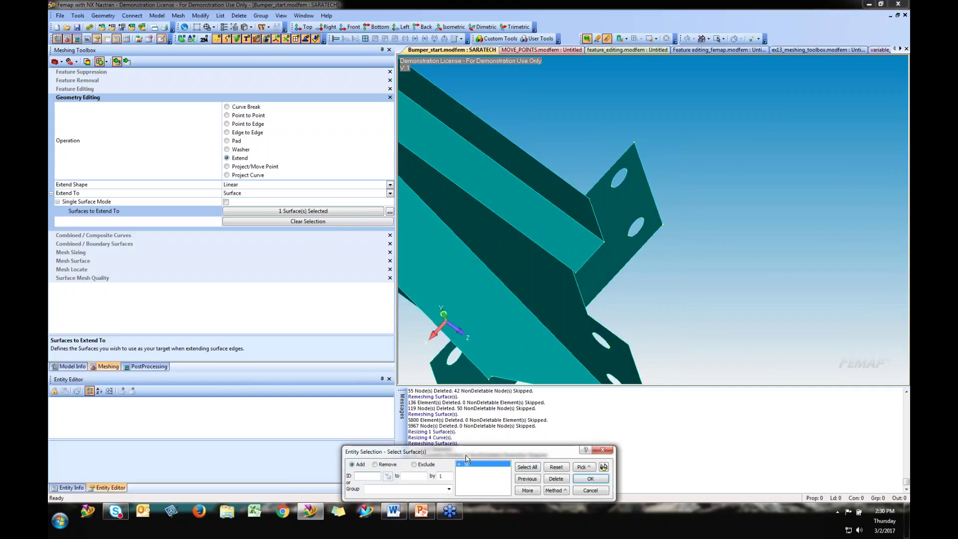
{"action": "left_click", "coordinate": [555, 479]}
{"action": "left_click", "coordinate": [587, 480]}
{"action": "left_click", "coordinate": [339, 214]}
{"action": "left_click", "coordinate": [390, 214]}
{"action": "left_click", "coordinate": [438, 207]}
{"action": "left_click", "coordinate": [600, 480]}
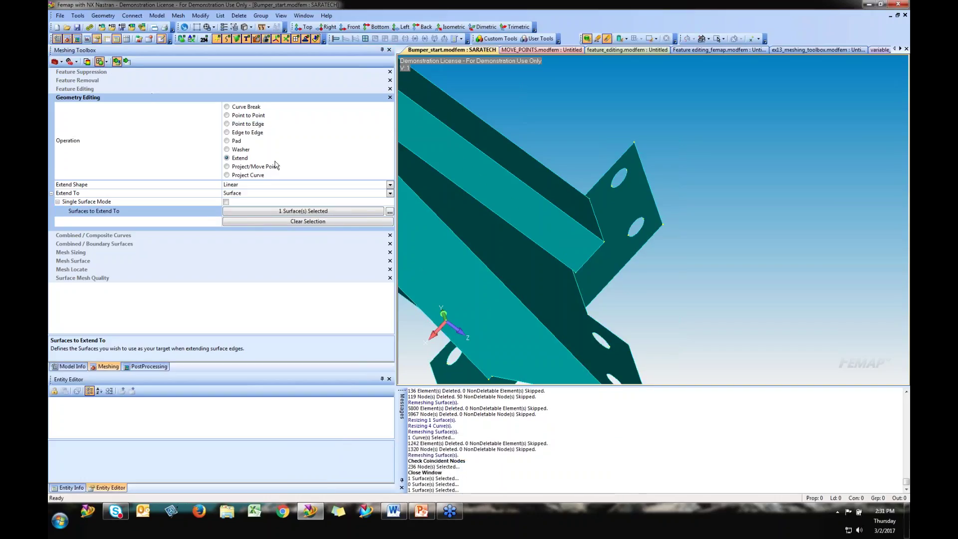
Join all of the bumper's surface bodies with NonManifold Add and review the free edges around the tube and end plate.
{"action": "middle_click_drag", "start_coordinate": [485, 221], "coordinate": [269, 304]}
{"action": "scroll", "coordinate": [610, 268], "scroll_direction": "down", "scroll_amount": 6}
{"action": "middle_click_drag", "start_coordinate": [632, 280], "coordinate": [676, 272], "text": "ctrl"}
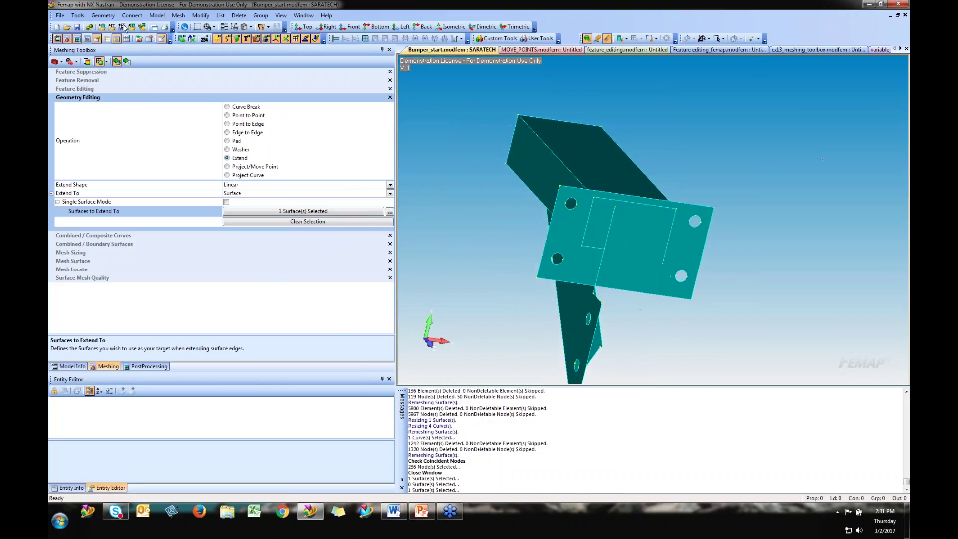
{"action": "left_click", "coordinate": [103, 15]}
{"action": "mouse_move", "coordinate": [114, 108]}
{"action": "left_click", "coordinate": [220, 243]}
{"action": "left_click_drag", "start_coordinate": [589, 208], "coordinate": [735, 382], "text": "shift"}
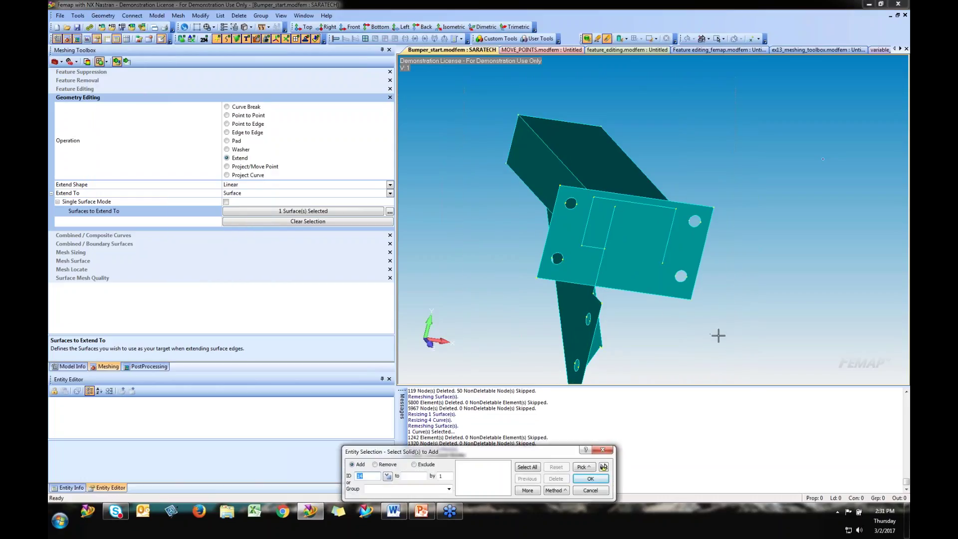
{"action": "left_click_drag", "start_coordinate": [453, 87], "coordinate": [764, 367], "text": "shift"}
{"action": "left_click", "coordinate": [591, 478]}
{"action": "left_click", "coordinate": [528, 474]}
{"action": "middle_click_drag", "start_coordinate": [713, 245], "coordinate": [670, 191]}
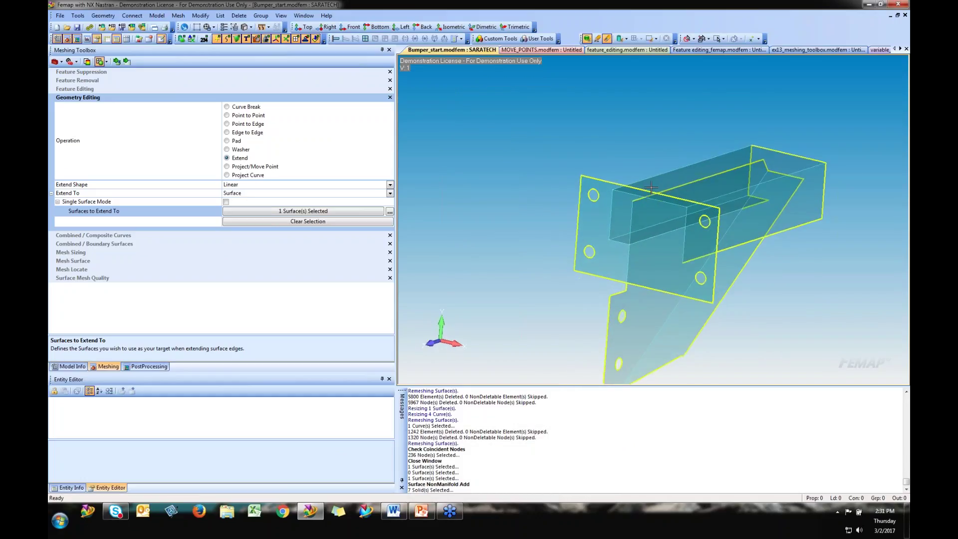
{"action": "middle_click_drag", "start_coordinate": [774, 216], "coordinate": [789, 192]}
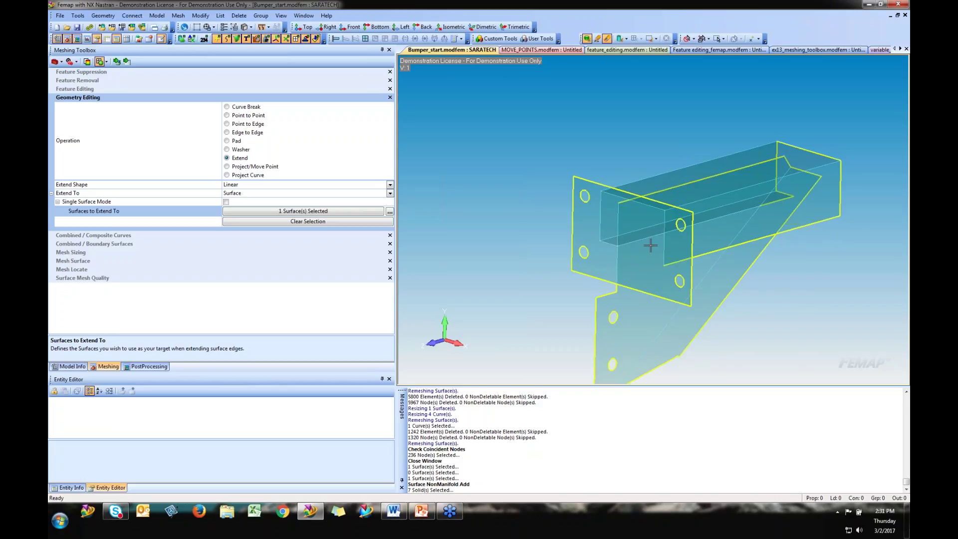
{"action": "key", "text": "ctrl+g"}
Switch to the MOVE_POINTS model and set Geometry Editing to Project/Move Point with Point as the destination.
{"action": "left_click", "coordinate": [528, 50]}
{"action": "left_click", "coordinate": [234, 167]}
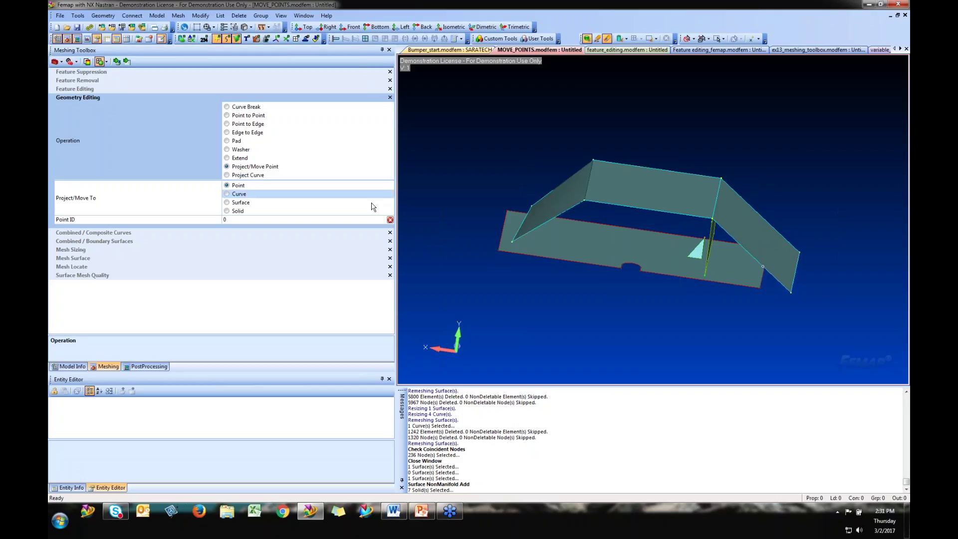
{"action": "middle_click_drag", "start_coordinate": [583, 260], "coordinate": [693, 239]}
{"action": "scroll", "coordinate": [693, 240], "scroll_direction": "up", "scroll_amount": 2}
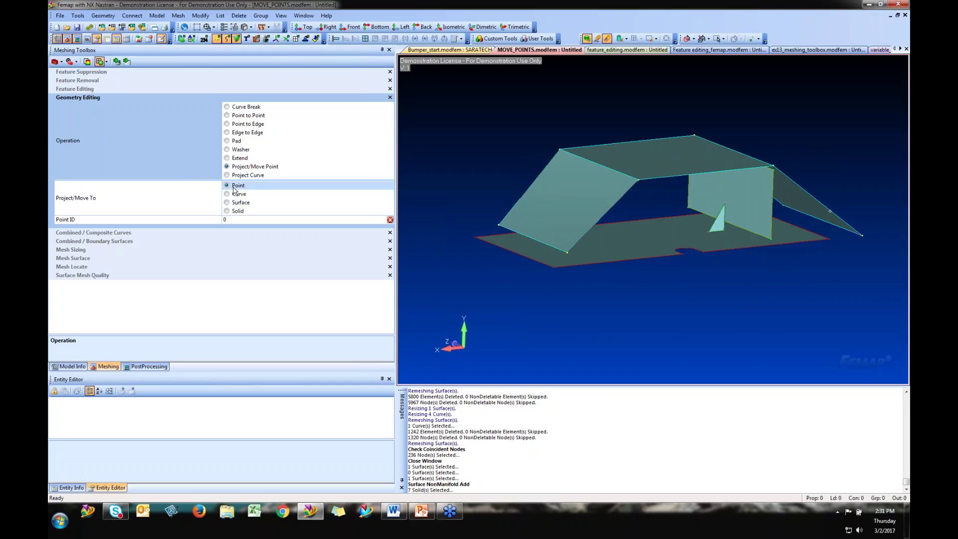
Move the near sloped panel's two lower corner points onto the matching corners of the base plate.
{"action": "left_click", "coordinate": [118, 62]}
{"action": "left_click", "coordinate": [562, 258]}
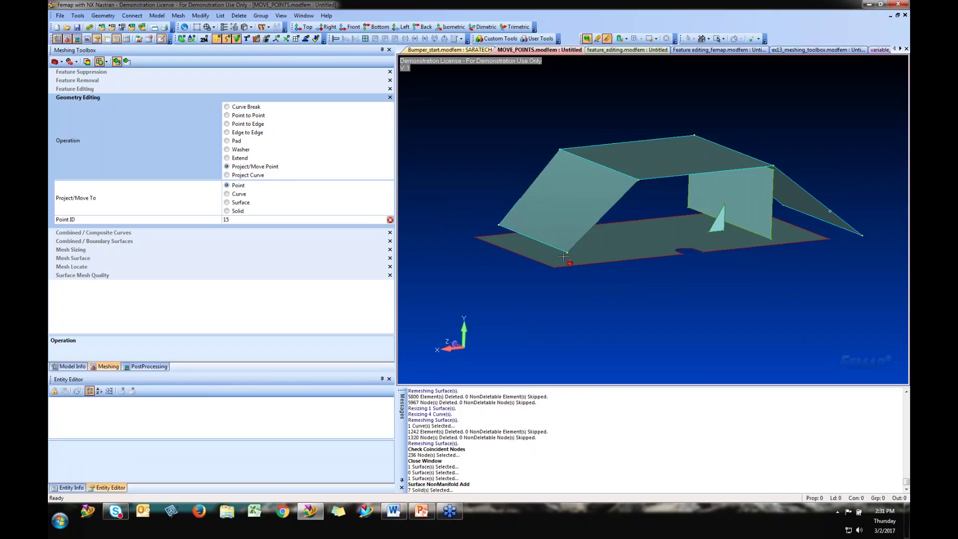
{"action": "left_click", "coordinate": [567, 254]}
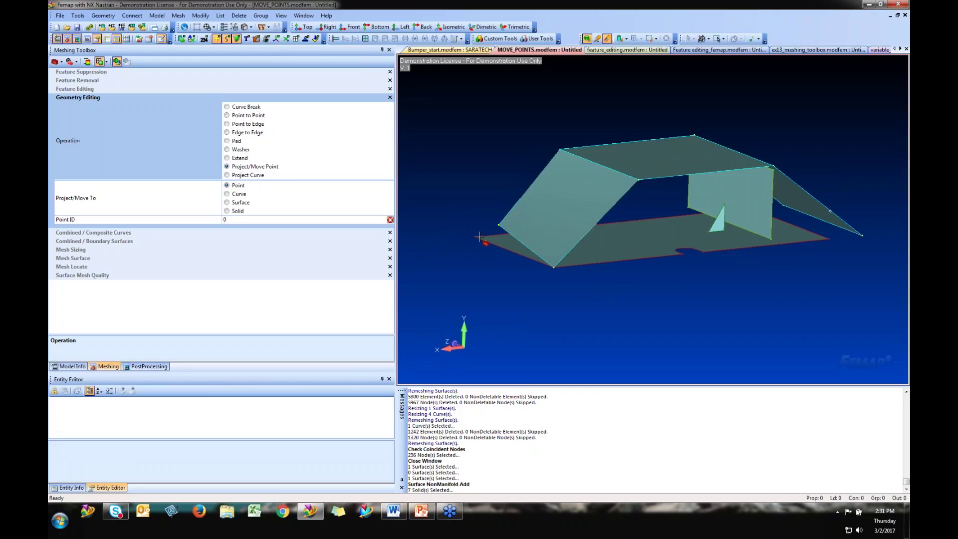
{"action": "left_click", "coordinate": [496, 225]}
{"action": "left_click", "coordinate": [476, 237]}
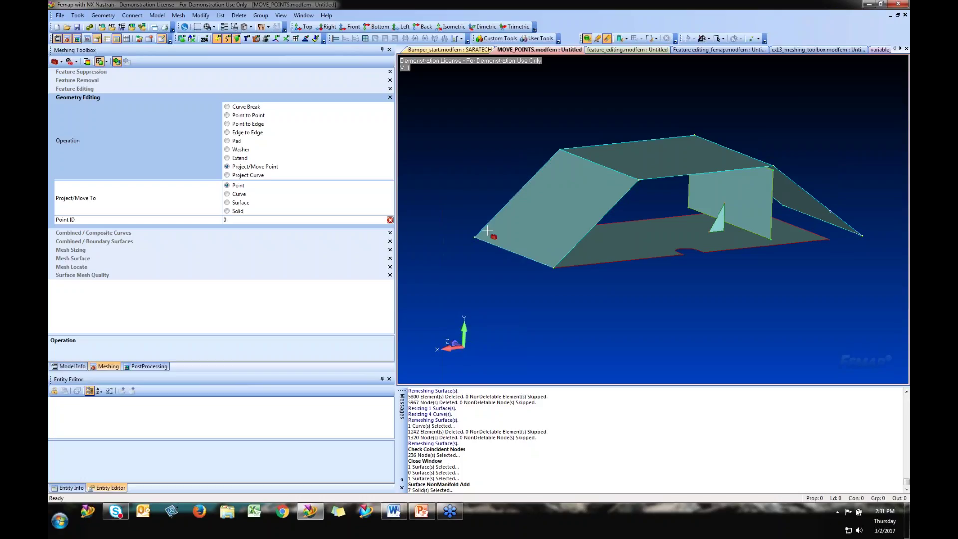
Set the move destination to Surface and project the vertical panel's upper corner points onto the top panel.
{"action": "middle_click_drag", "start_coordinate": [801, 230], "coordinate": [674, 280], "text": "ctrl"}
{"action": "scroll", "coordinate": [673, 280], "scroll_direction": "up", "scroll_amount": 2}
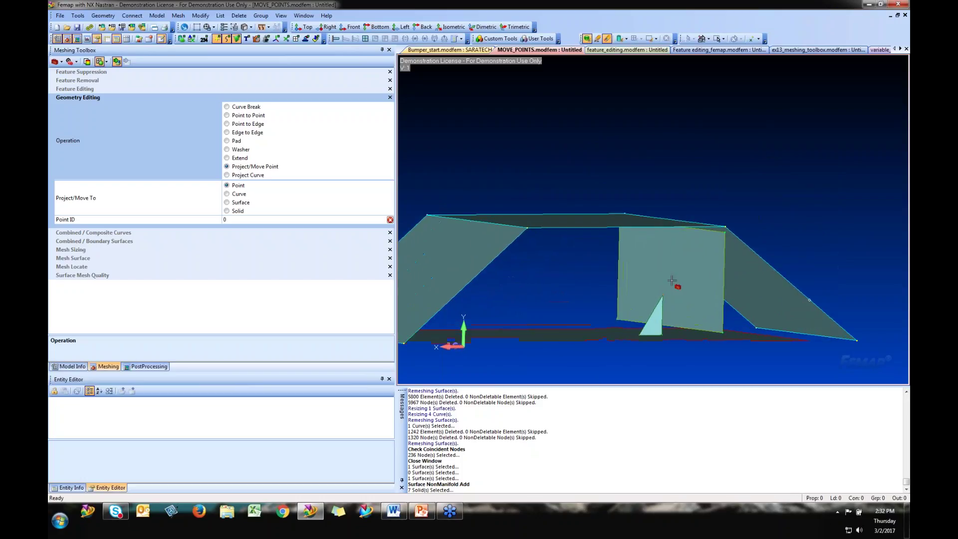
{"action": "left_click", "coordinate": [235, 203]}
{"action": "middle_click_drag", "start_coordinate": [642, 283], "coordinate": [646, 160]}
{"action": "left_click", "coordinate": [645, 160]}
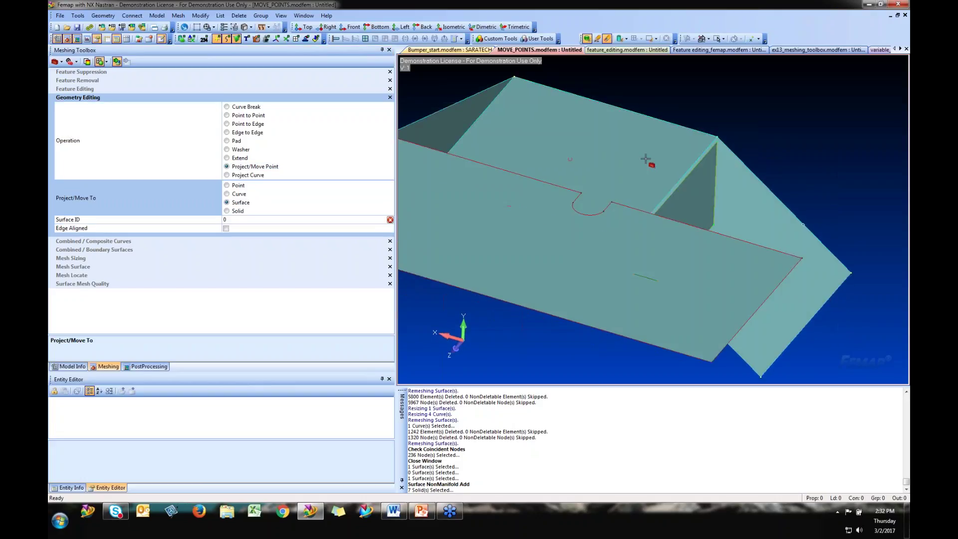
{"action": "left_click", "coordinate": [717, 141]}
{"action": "scroll", "coordinate": [709, 168], "scroll_direction": "up", "scroll_amount": 5}
{"action": "middle_click_drag", "start_coordinate": [706, 173], "coordinate": [703, 224]}
{"action": "left_click", "coordinate": [703, 225]}
{"action": "left_click", "coordinate": [522, 252]}
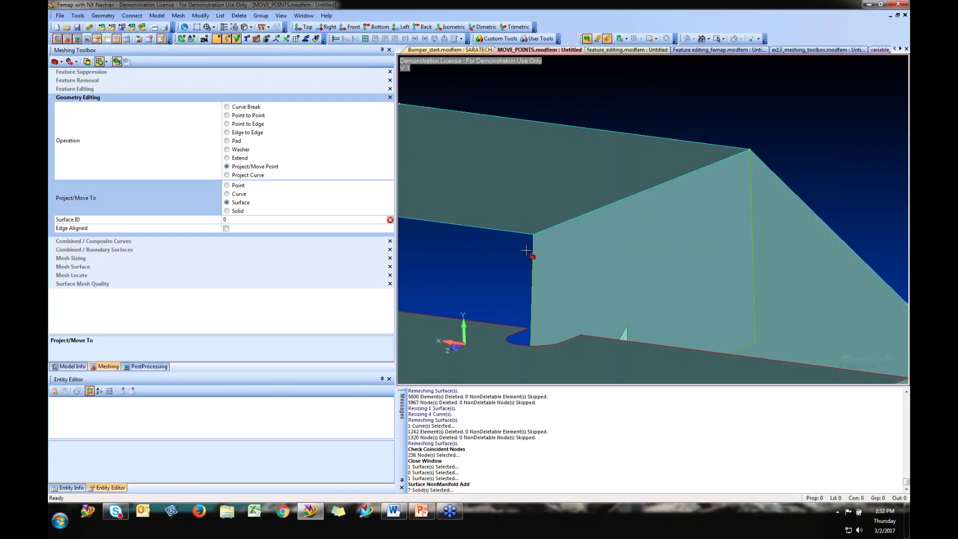
Mesh the base plate and the unattached sloped panel using Size All, Connect and Free Mesh, and display the elements.
{"action": "middle_click_drag", "start_coordinate": [526, 251], "coordinate": [623, 113]}
{"action": "middle_click_drag", "start_coordinate": [627, 263], "coordinate": [700, 270]}
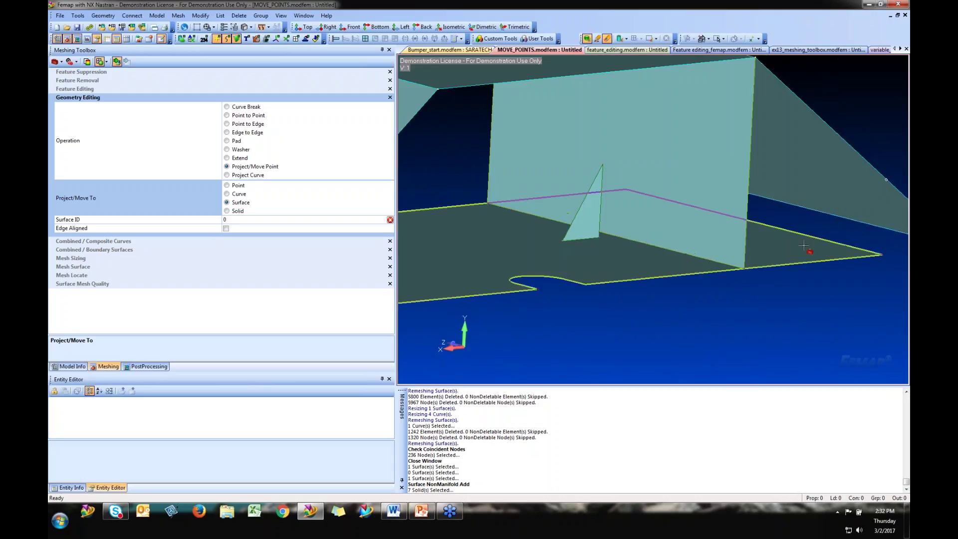
{"action": "middle_click_drag", "start_coordinate": [797, 245], "coordinate": [709, 254]}
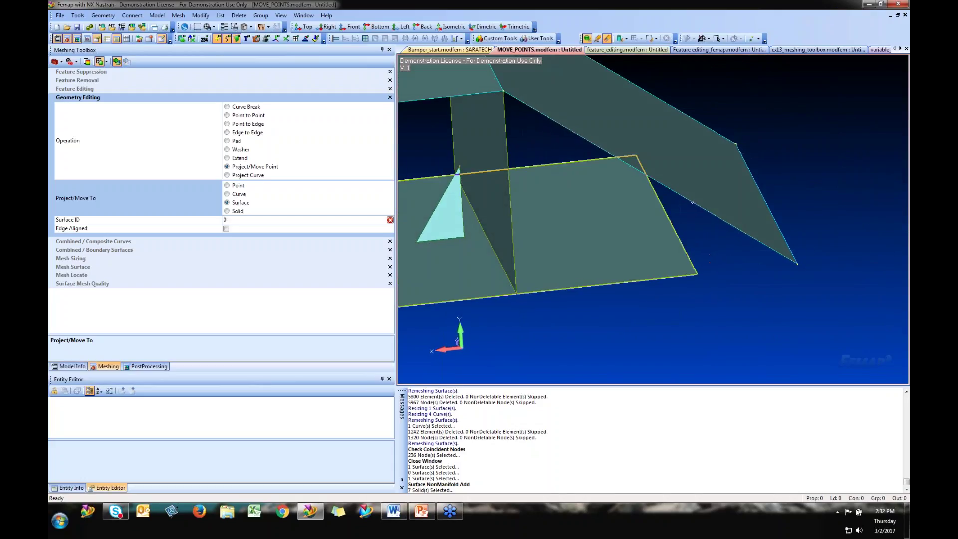
{"action": "left_click", "coordinate": [82, 267]}
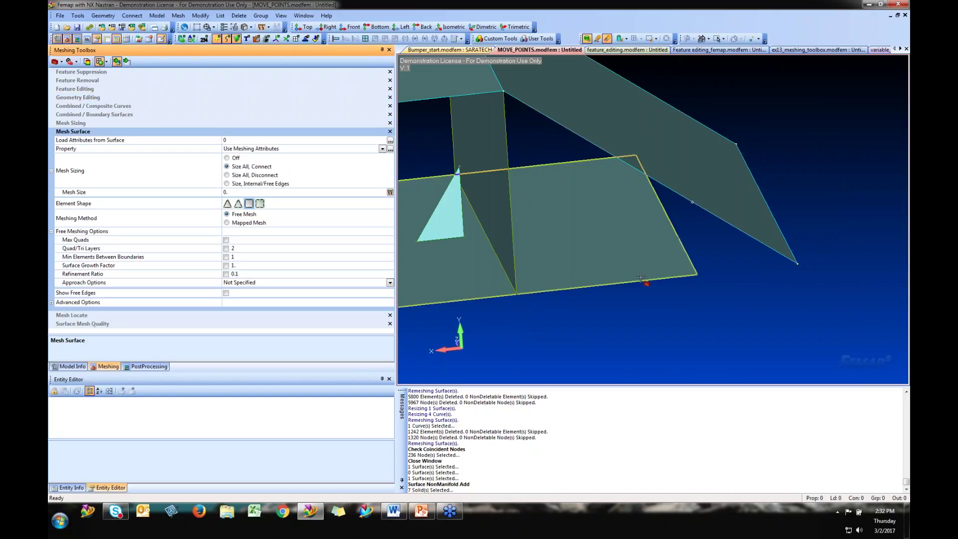
{"action": "left_click", "coordinate": [696, 185]}
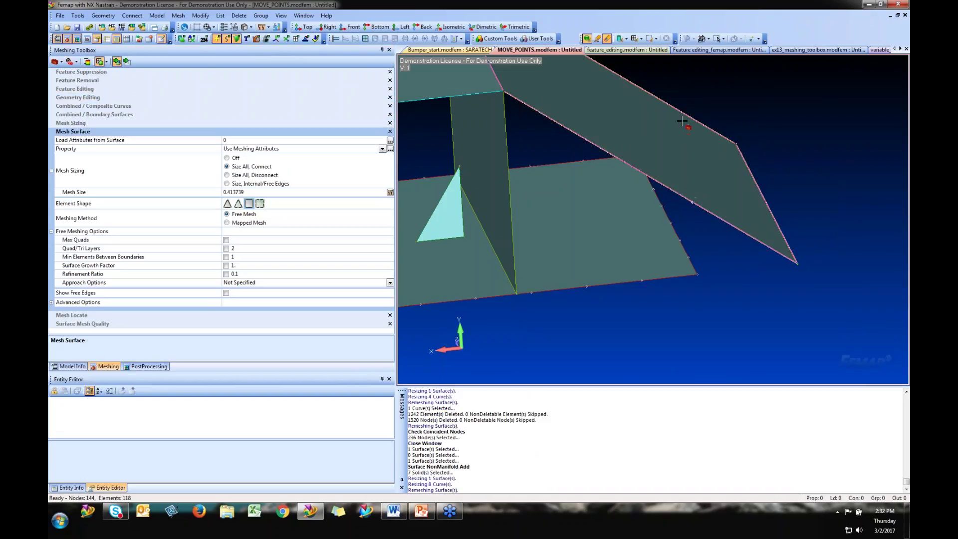
{"action": "left_click", "coordinate": [689, 194]}
{"action": "left_click", "coordinate": [306, 39]}
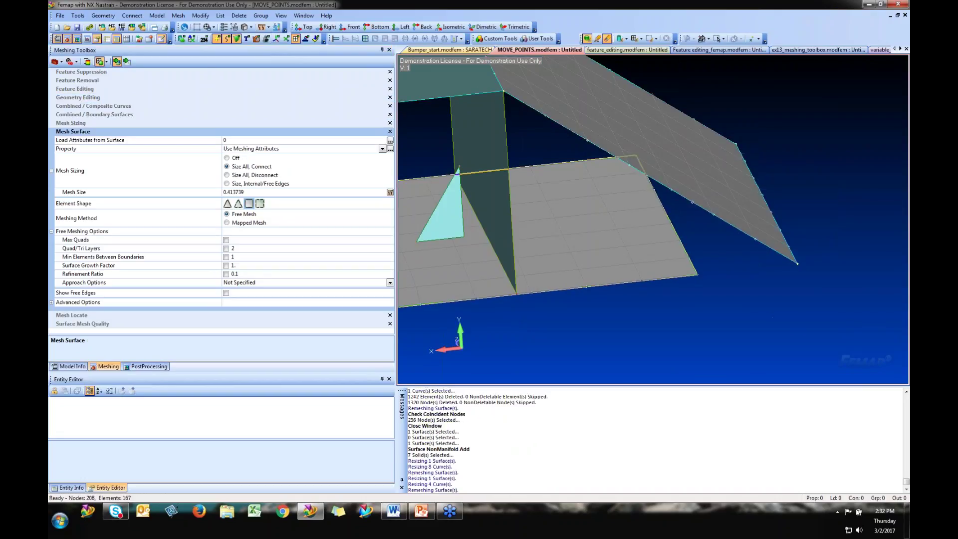
Use Project/Move Point to Point to move the meshed sloped panel's two lower corners onto the base plate's corners.
{"action": "left_click", "coordinate": [80, 98]}
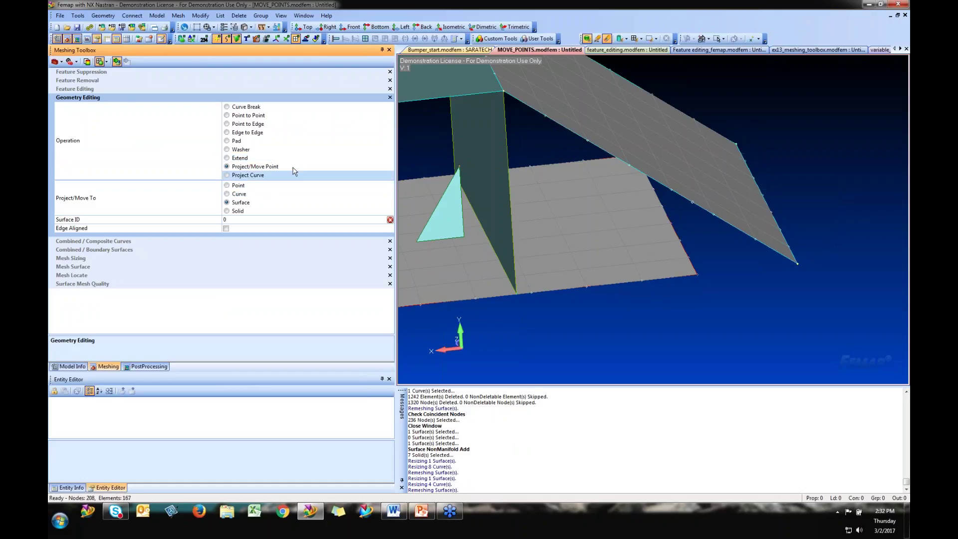
{"action": "left_click", "coordinate": [232, 186]}
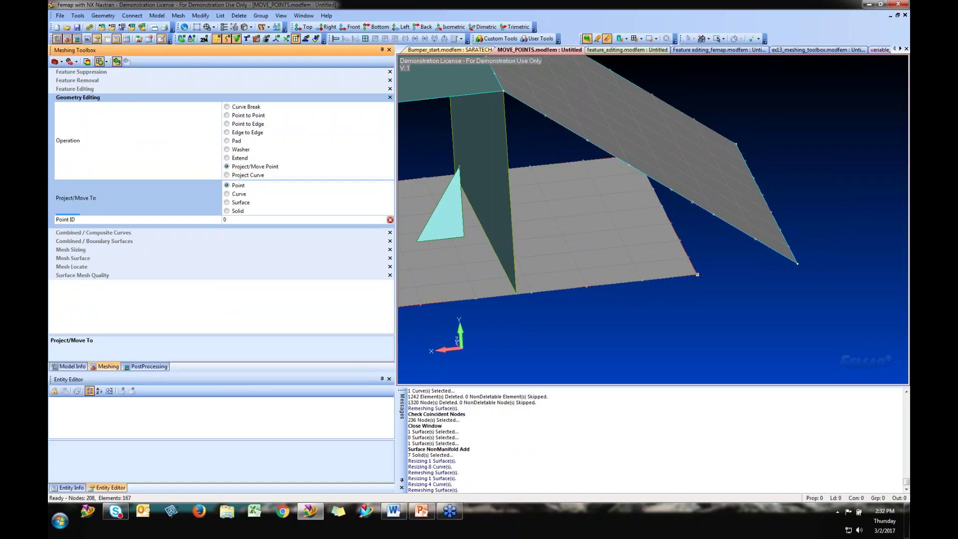
{"action": "left_click", "coordinate": [798, 264]}
{"action": "middle_click_drag", "start_coordinate": [667, 233], "coordinate": [792, 311]}
{"action": "left_click", "coordinate": [871, 277]}
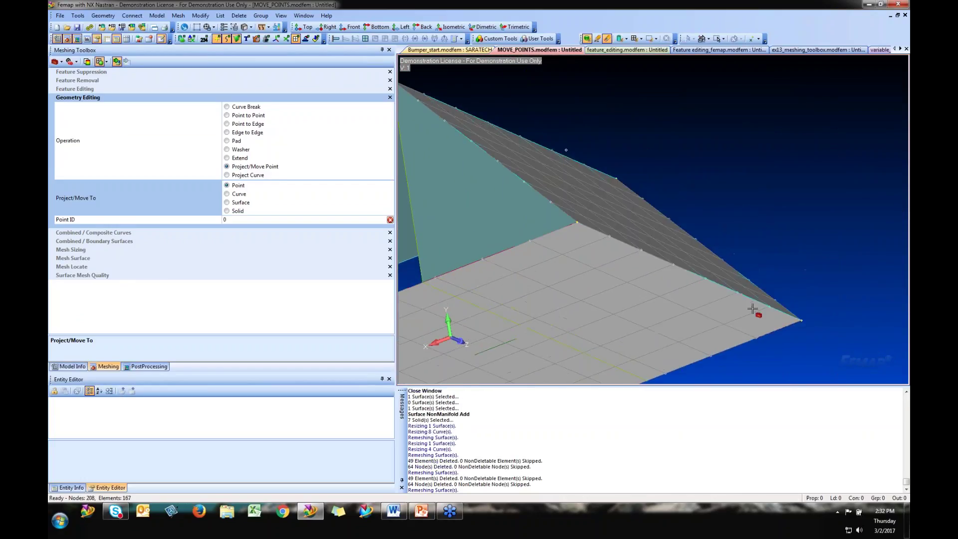
{"action": "middle_click_drag", "start_coordinate": [868, 281], "coordinate": [623, 256]}
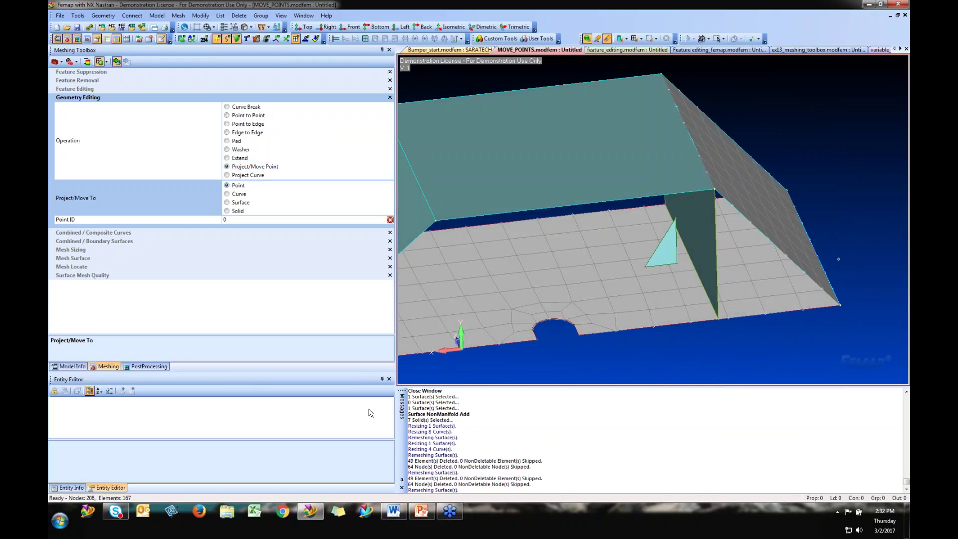
Set Geometry Editing to Project Curve with the Imprint option and choose the top panel as the surface to split.
{"action": "left_click", "coordinate": [244, 175]}
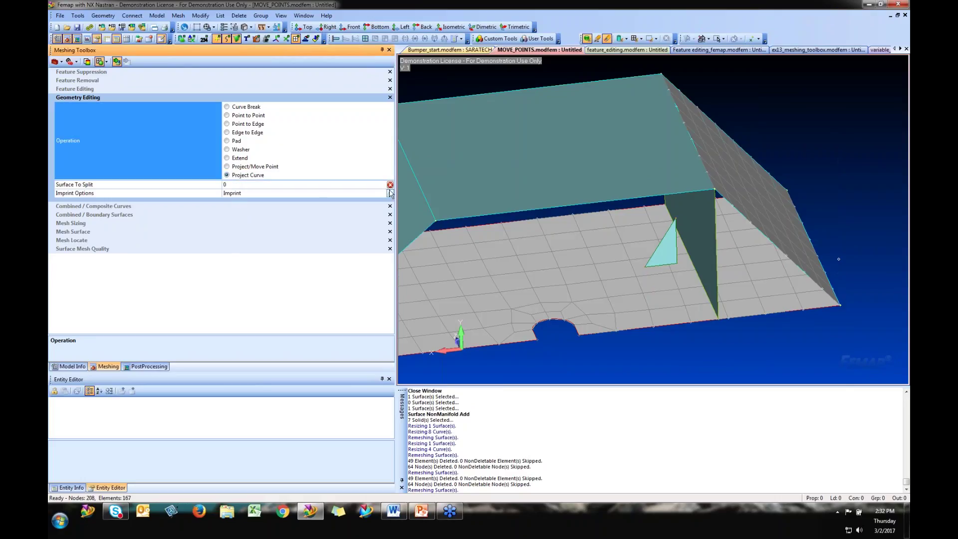
{"action": "left_click", "coordinate": [321, 195]}
{"action": "left_click", "coordinate": [250, 183]}
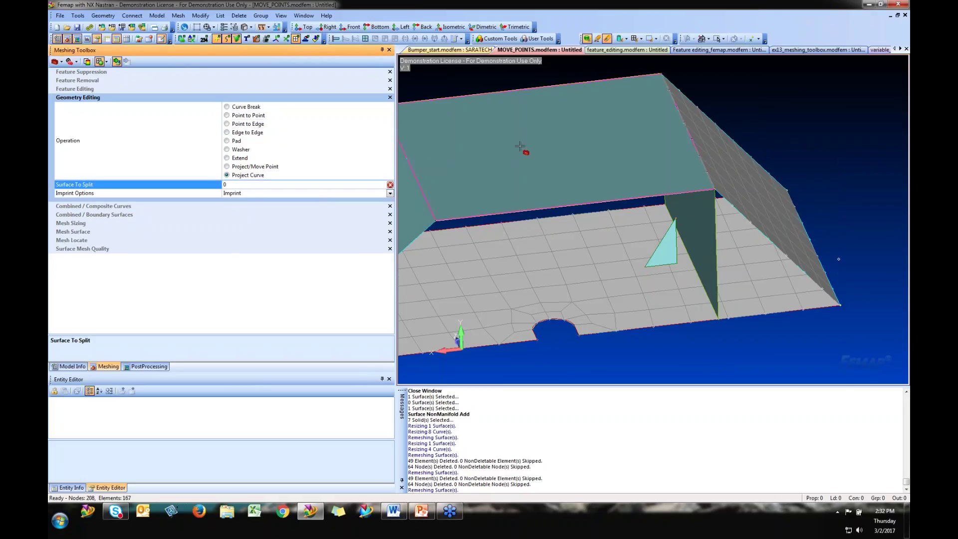
{"action": "left_click", "coordinate": [505, 142]}
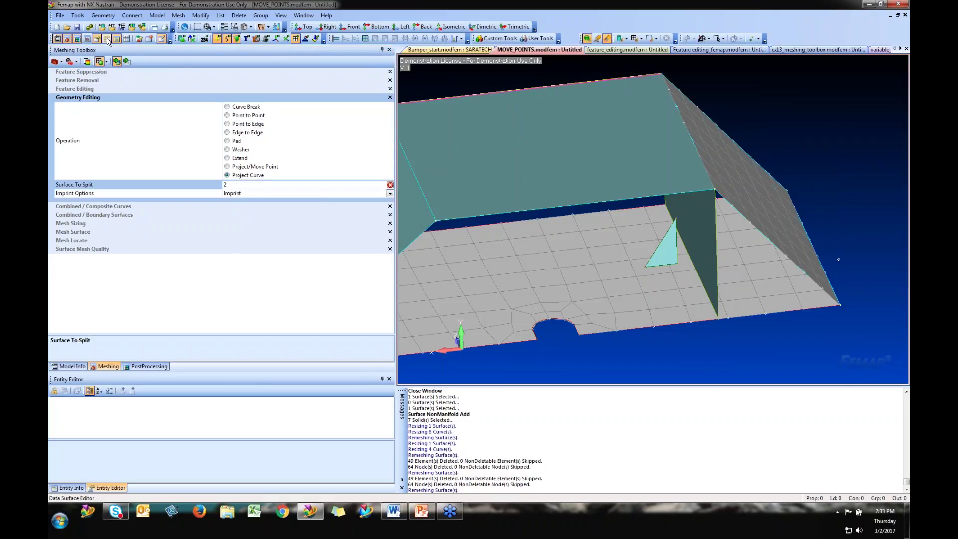
Imprint the three curves of the base plate's rounded edge cutout onto the top panel.
{"action": "left_click", "coordinate": [127, 62]}
{"action": "left_click", "coordinate": [535, 334]}
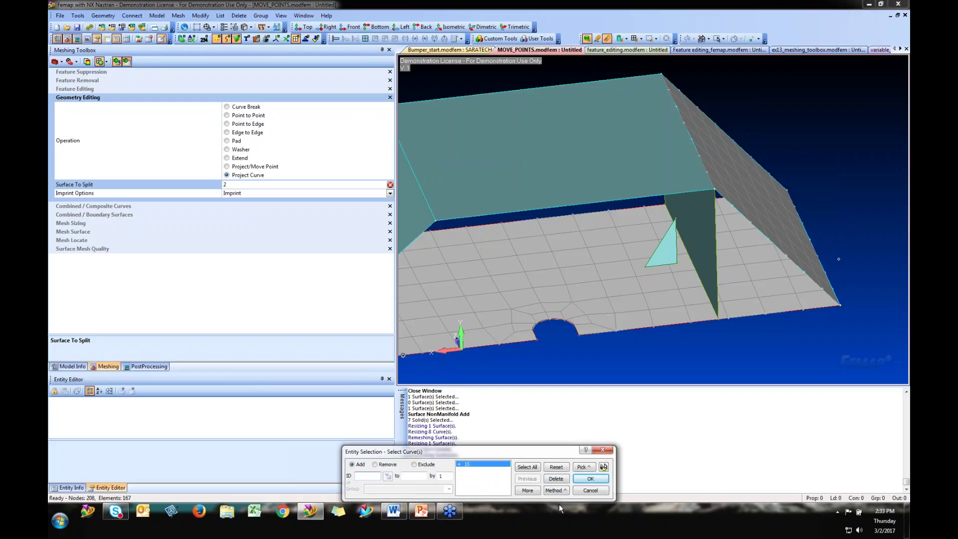
{"action": "left_click", "coordinate": [556, 480]}
{"action": "left_click", "coordinate": [537, 332]}
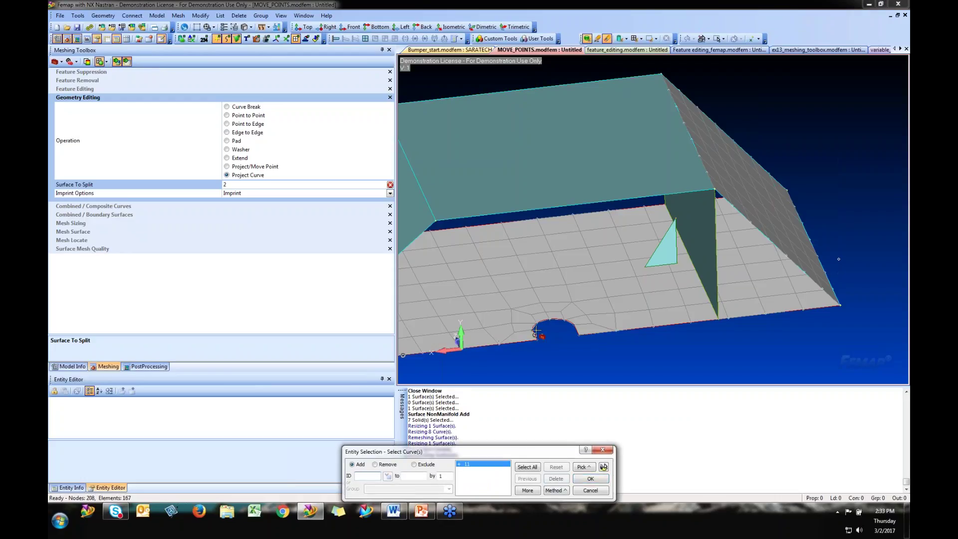
{"action": "left_click", "coordinate": [544, 321]}
{"action": "left_click", "coordinate": [568, 325]}
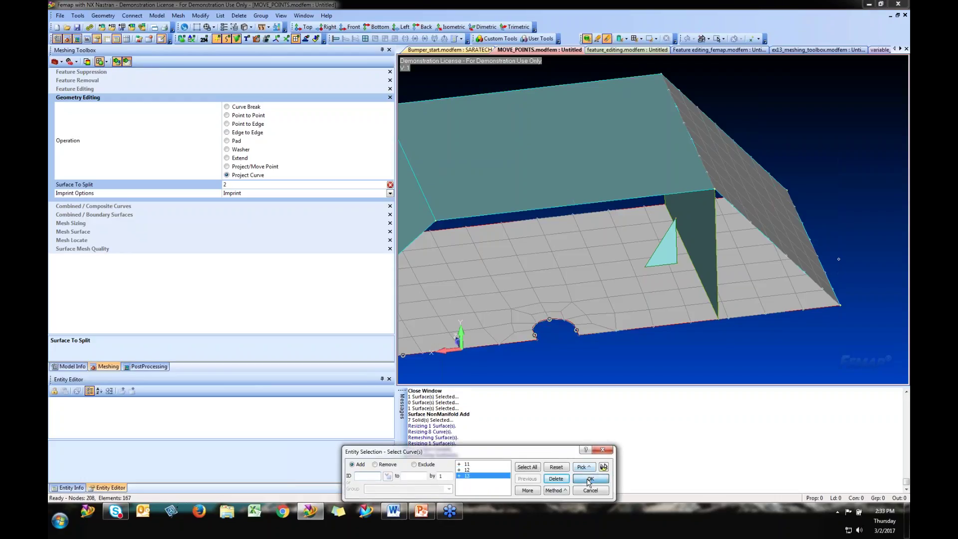
{"action": "left_click", "coordinate": [589, 479]}
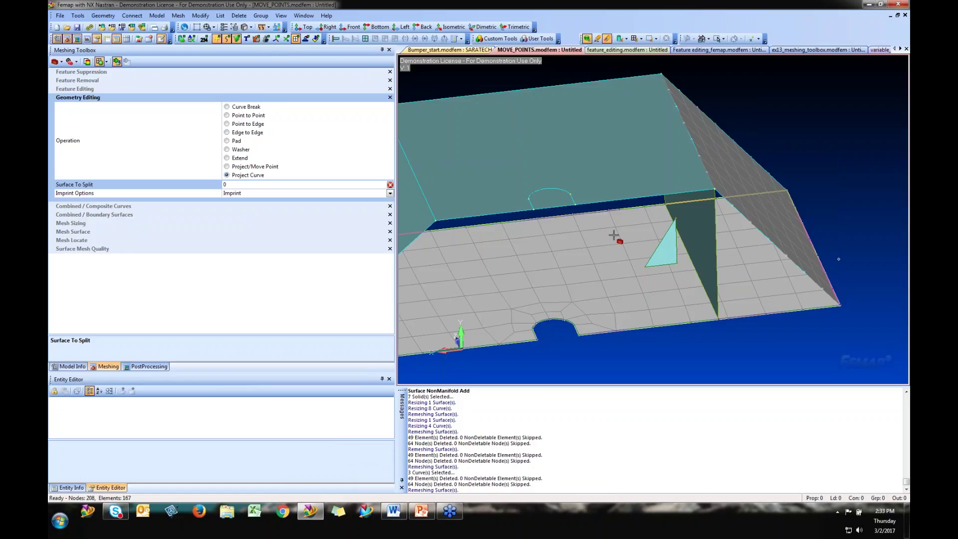
{"action": "left_click", "coordinate": [103, 16]}
{"action": "mouse_move", "coordinate": [156, 77]}
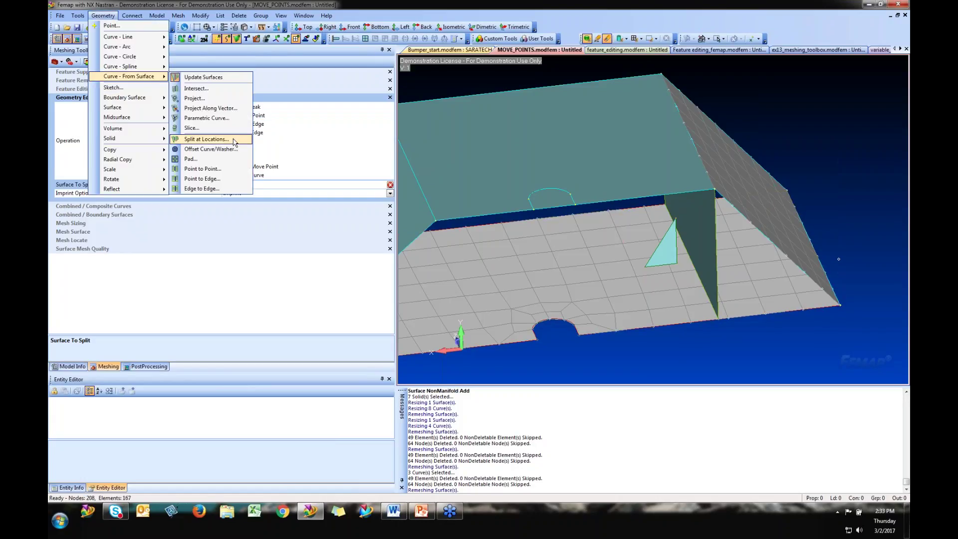
{"action": "left_click", "coordinate": [206, 139]}
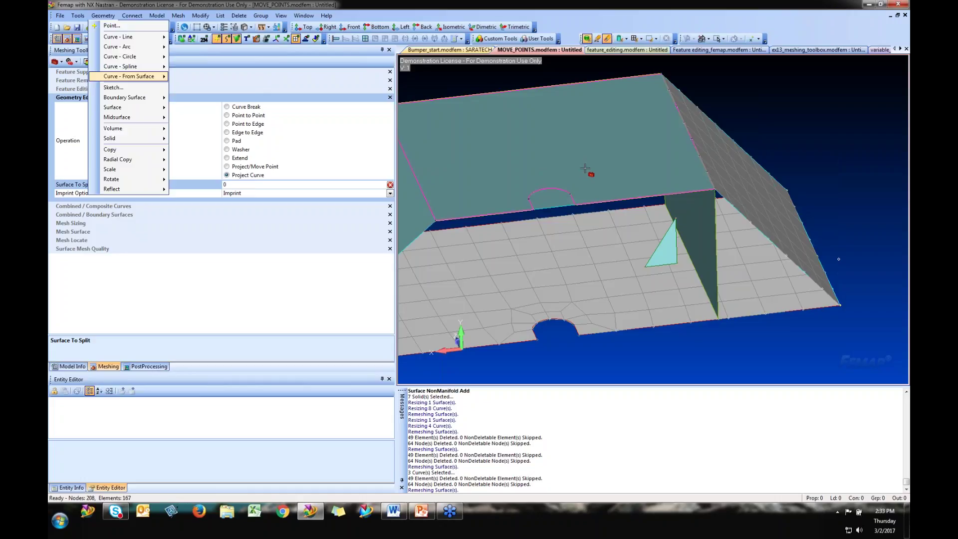
{"action": "middle_click_drag", "start_coordinate": [585, 167], "coordinate": [572, 171]}
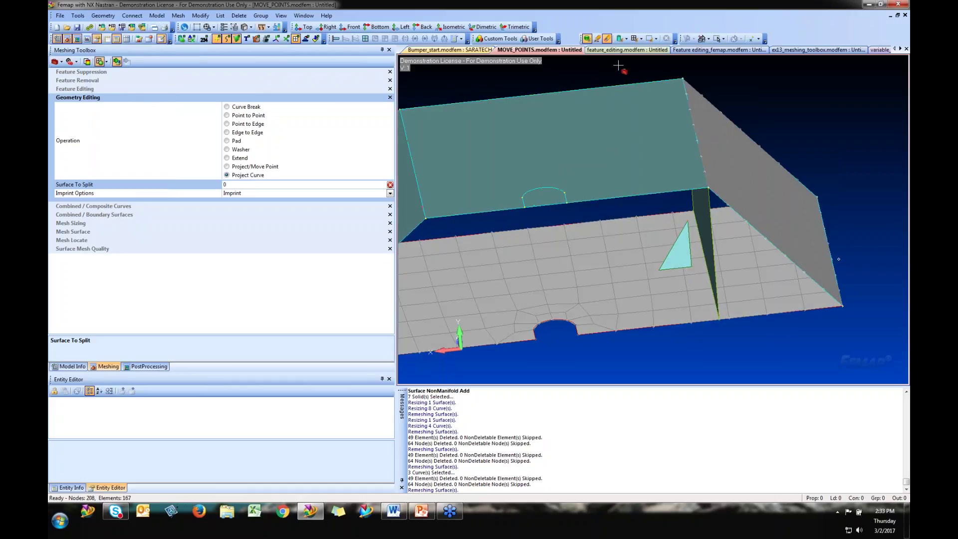
Switch to the ex13_meshing_toolbox model and open Combined / Composite Curves with the flange around the post in close view.
{"action": "left_click", "coordinate": [455, 50]}
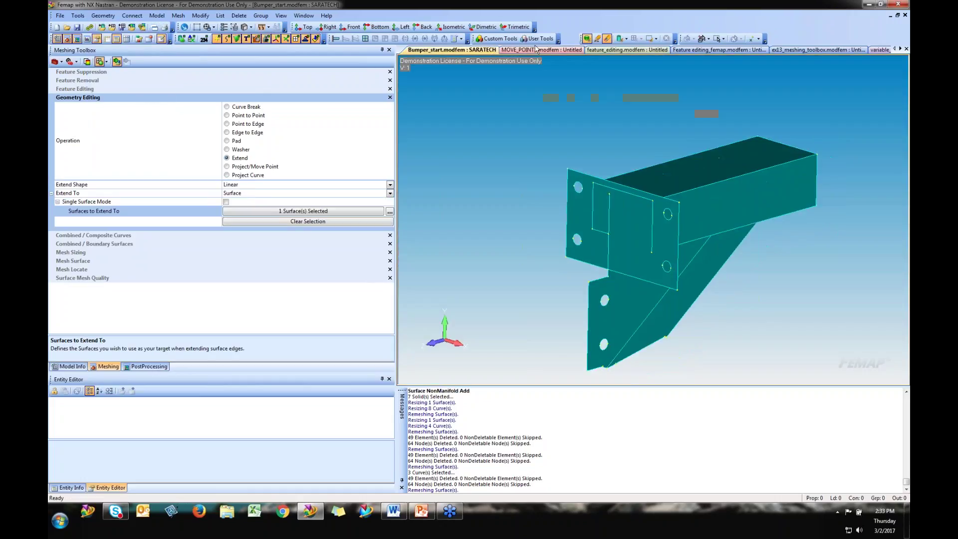
{"action": "left_click", "coordinate": [631, 50]}
{"action": "left_click", "coordinate": [718, 50]}
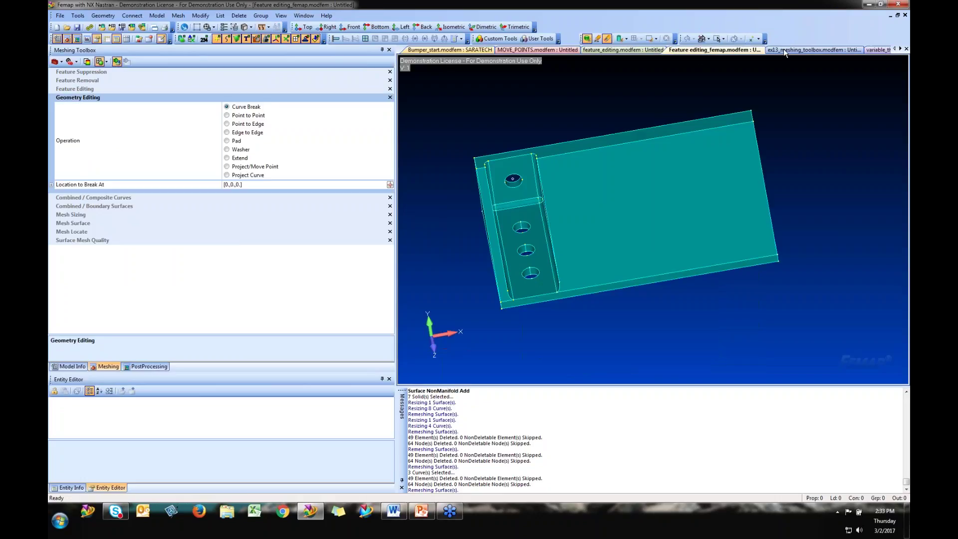
{"action": "left_click", "coordinate": [814, 50]}
{"action": "middle_click_drag", "start_coordinate": [649, 224], "coordinate": [624, 233]}
{"action": "scroll", "coordinate": [548, 259], "scroll_direction": "up", "scroll_amount": 4}
{"action": "middle_click_drag", "start_coordinate": [554, 269], "coordinate": [579, 264]}
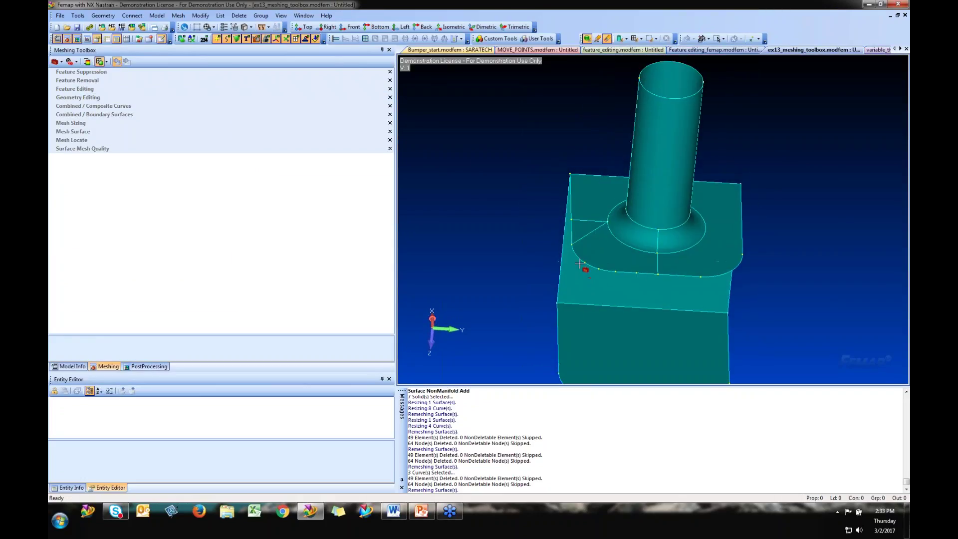
{"action": "left_click", "coordinate": [109, 106]}
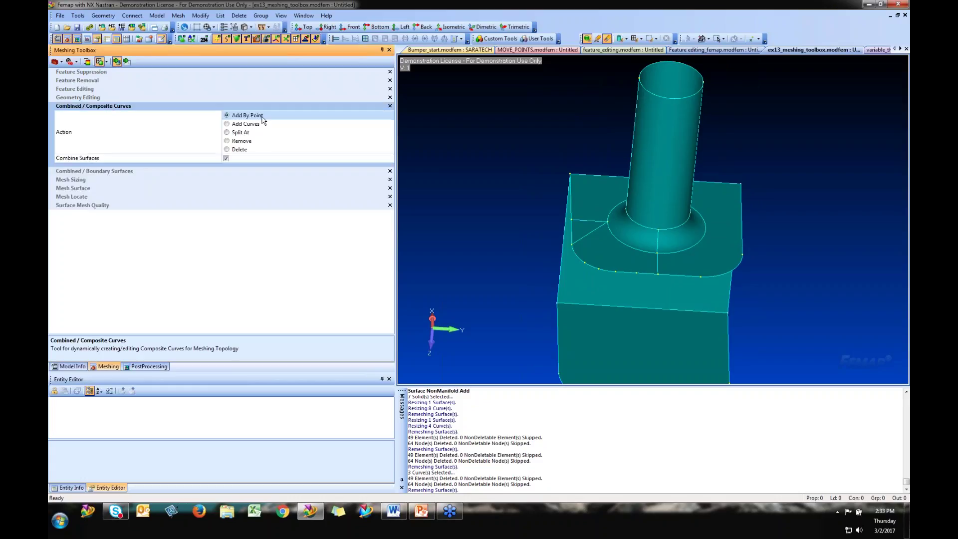
{"action": "scroll", "coordinate": [617, 257], "scroll_direction": "up", "scroll_amount": 4}
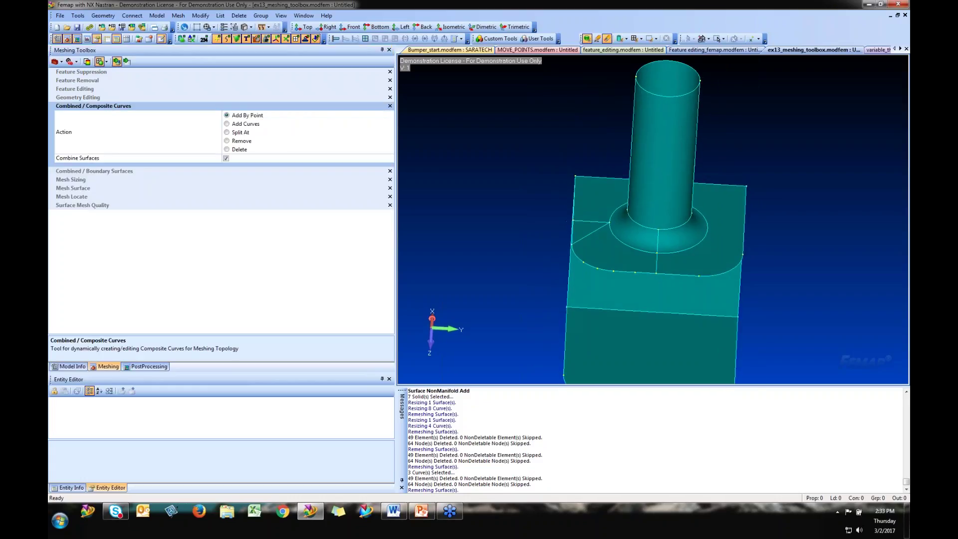
{"action": "middle_click_drag", "start_coordinate": [617, 259], "coordinate": [617, 234]}
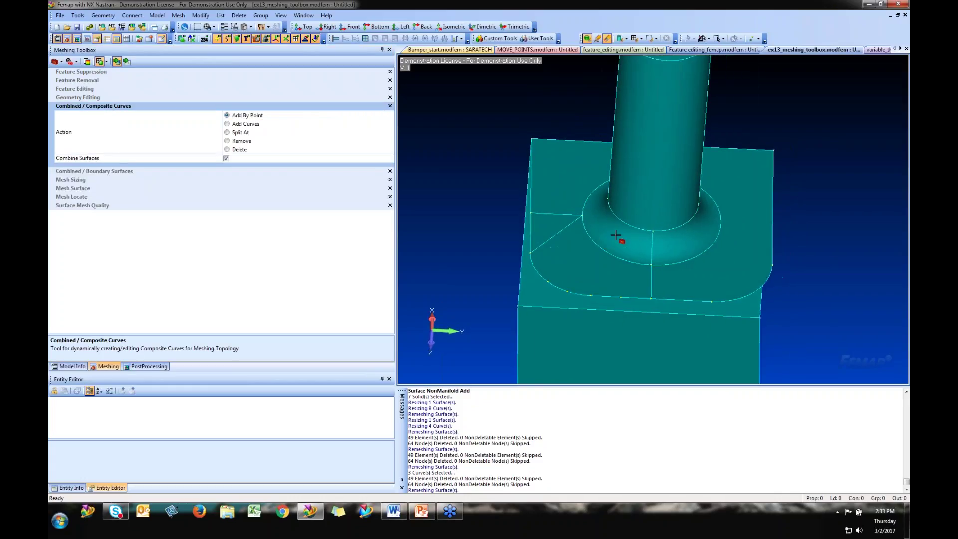
Mesh the flange surface with the rounded front corner using Size All, Connect and Free Mesh.
{"action": "left_click", "coordinate": [79, 190]}
{"action": "left_click", "coordinate": [630, 281]}
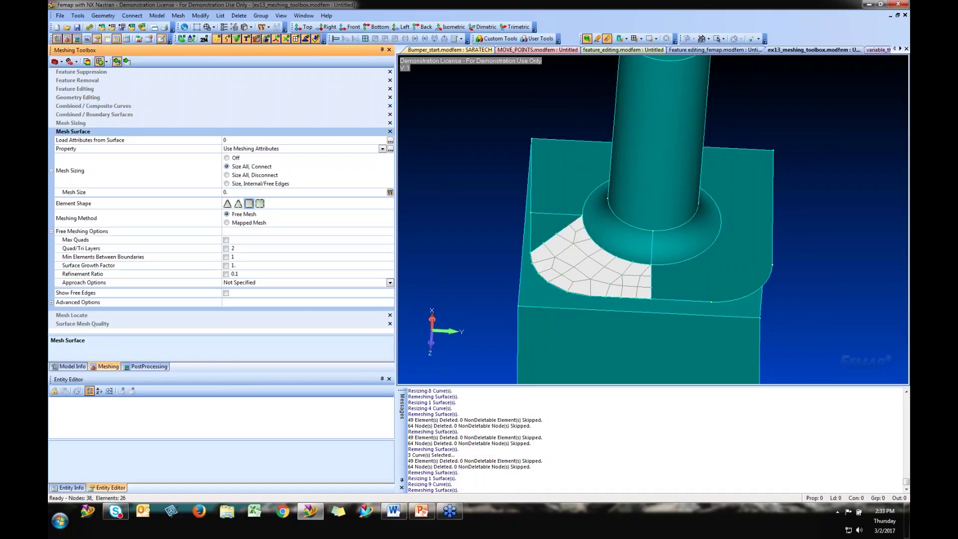
Free-mesh the remaining flange surfaces and the fillet surface around the post's base.
{"action": "left_click", "coordinate": [547, 228]}
{"action": "left_click", "coordinate": [566, 184]}
{"action": "left_click", "coordinate": [612, 220]}
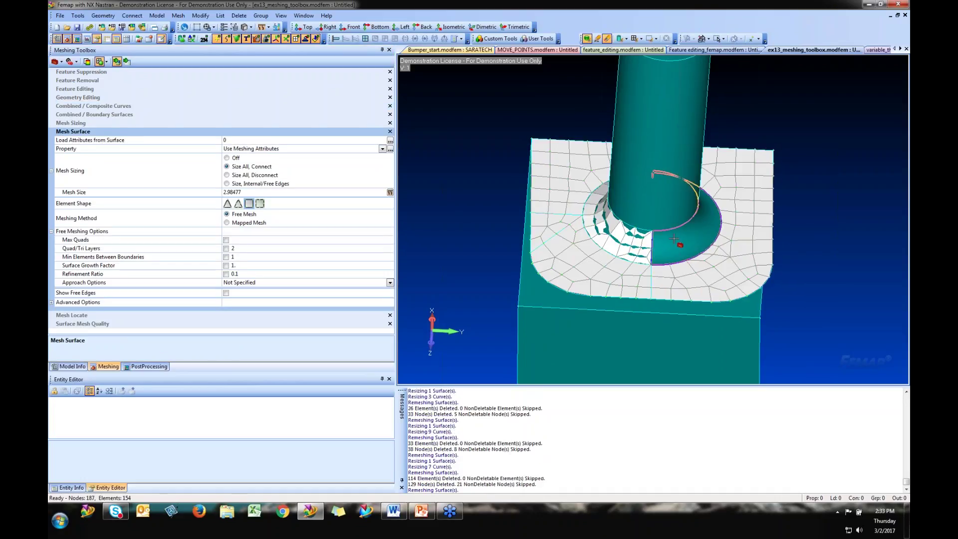
{"action": "left_click", "coordinate": [666, 280]}
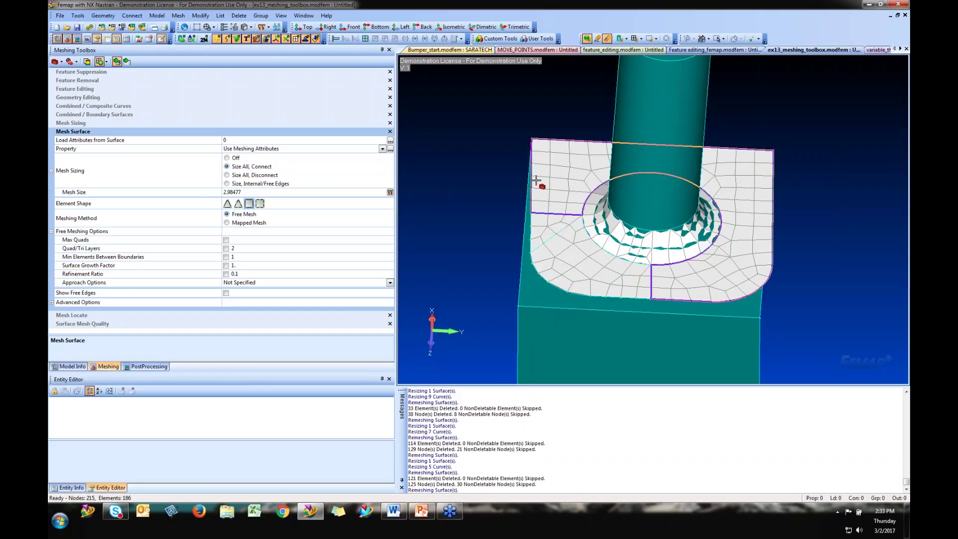
Undo the last four surface meshes, keeping only the first flange surface's mesh.
{"action": "key", "text": "ctrl+z"}
{"action": "key", "text": "ctrl+z"}
{"action": "key", "text": "ctrl+z"}
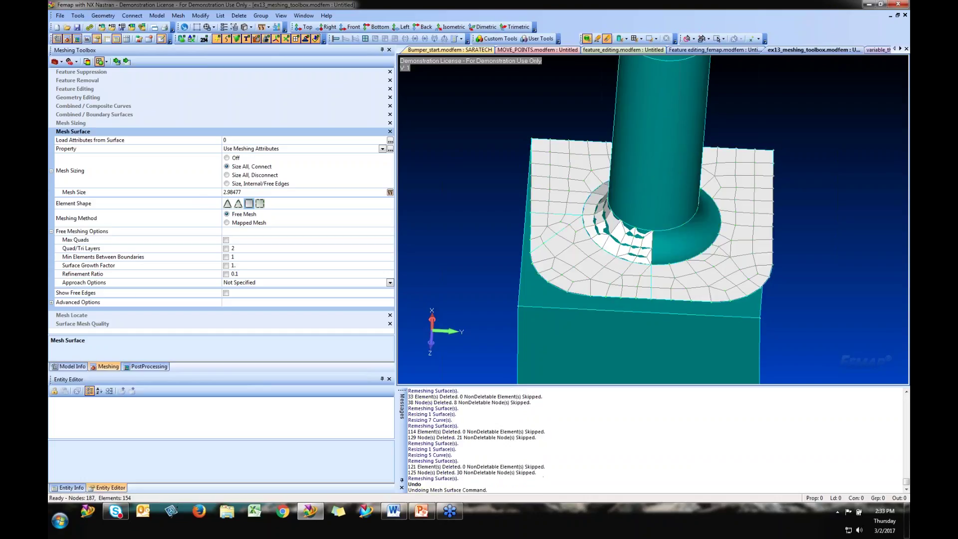
{"action": "key", "text": "ctrl+z"}
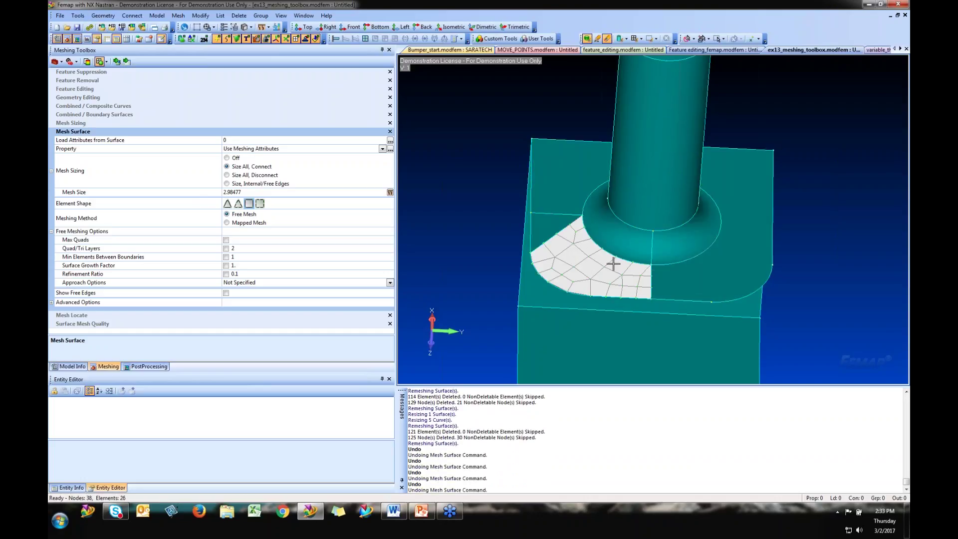
Use Combined / Composite Curves with Add By Point to merge the tiny curve into the meshed surface's inner arc.
{"action": "scroll", "coordinate": [605, 263], "scroll_direction": "up", "scroll_amount": 3}
{"action": "scroll", "coordinate": [658, 250], "scroll_direction": "up", "scroll_amount": 8}
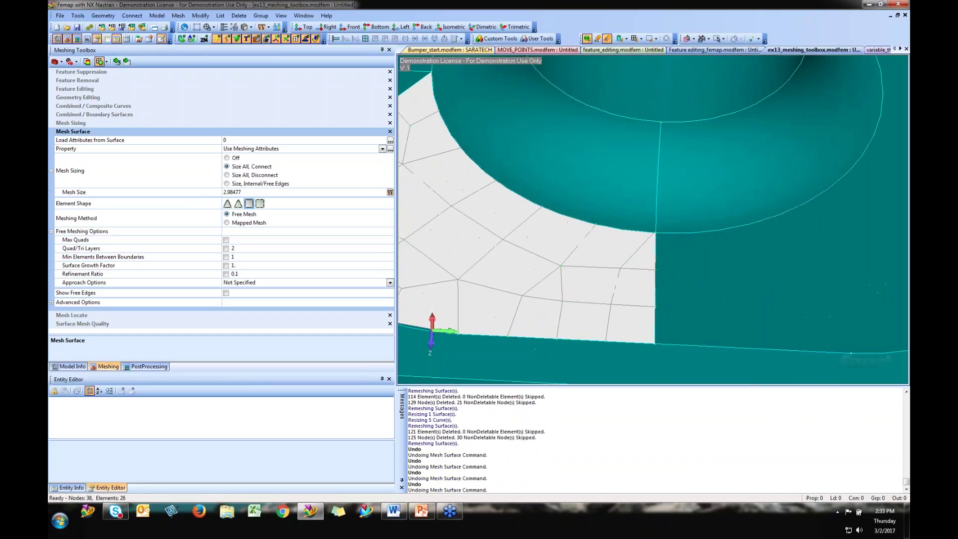
{"action": "scroll", "coordinate": [659, 207], "scroll_direction": "up", "scroll_amount": 4}
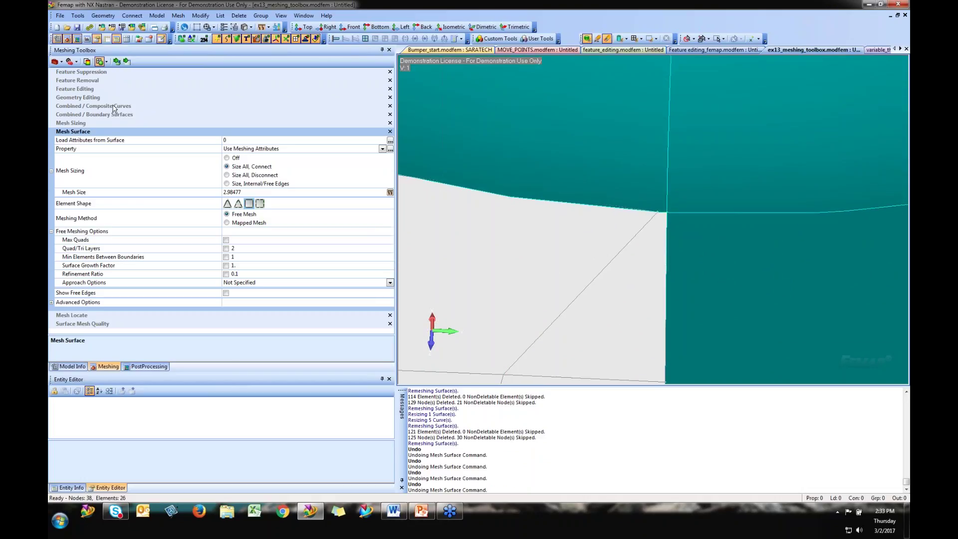
{"action": "left_click", "coordinate": [114, 107]}
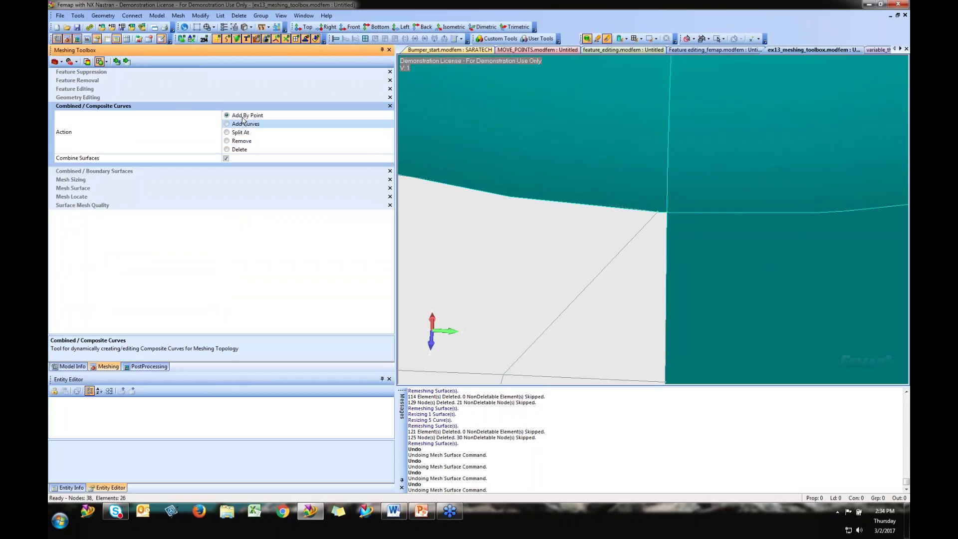
{"action": "left_click", "coordinate": [117, 62]}
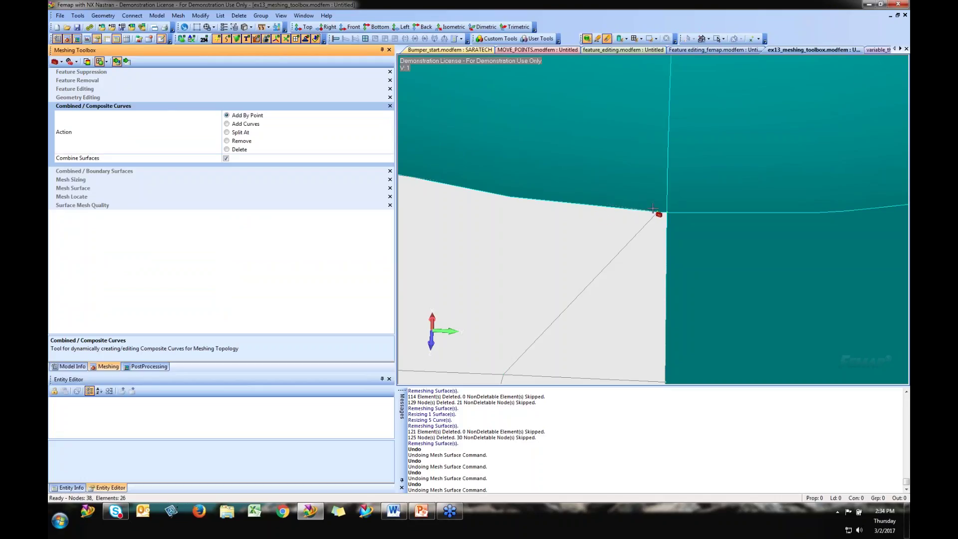
{"action": "left_click", "coordinate": [658, 214]}
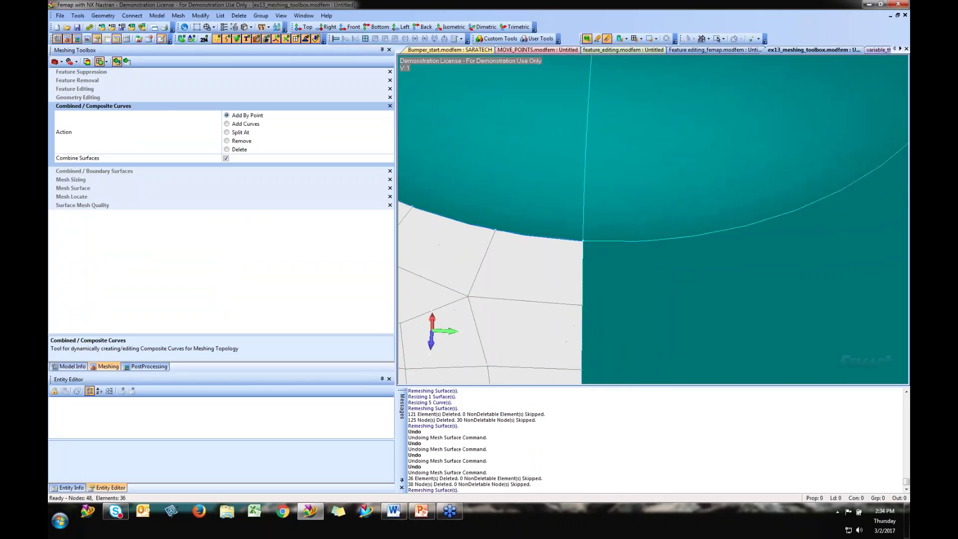
{"action": "scroll", "coordinate": [662, 258], "scroll_direction": "down", "scroll_amount": 5}
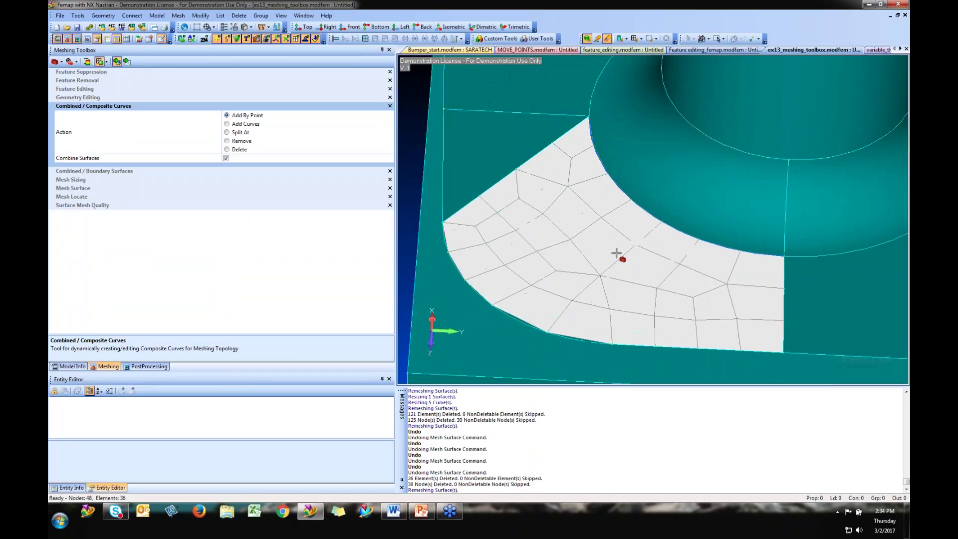
Hide the elements, combine the outer edge curves of the meshed flange surface at their shared points, and redisplay the elements.
{"action": "left_click", "coordinate": [295, 40]}
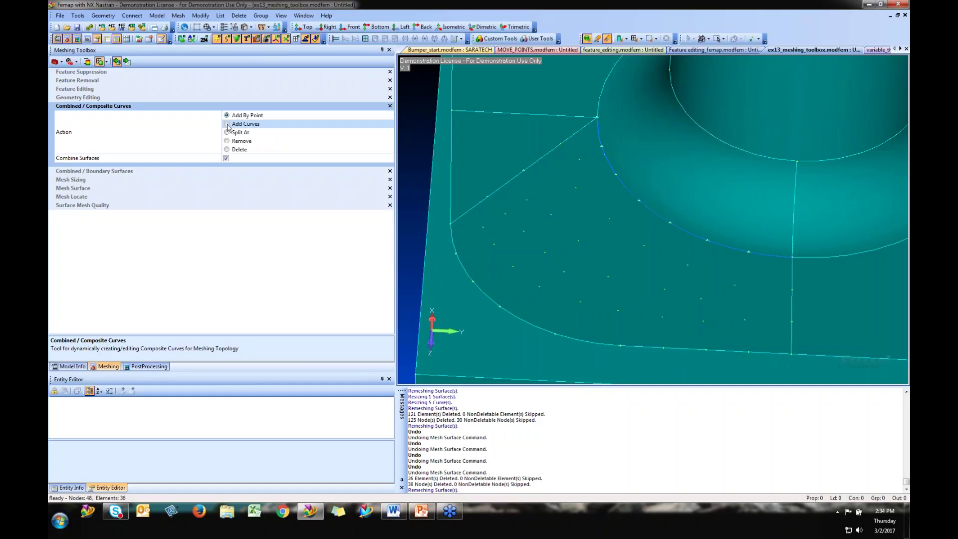
{"action": "left_click", "coordinate": [621, 349]}
{"action": "left_click", "coordinate": [703, 352]}
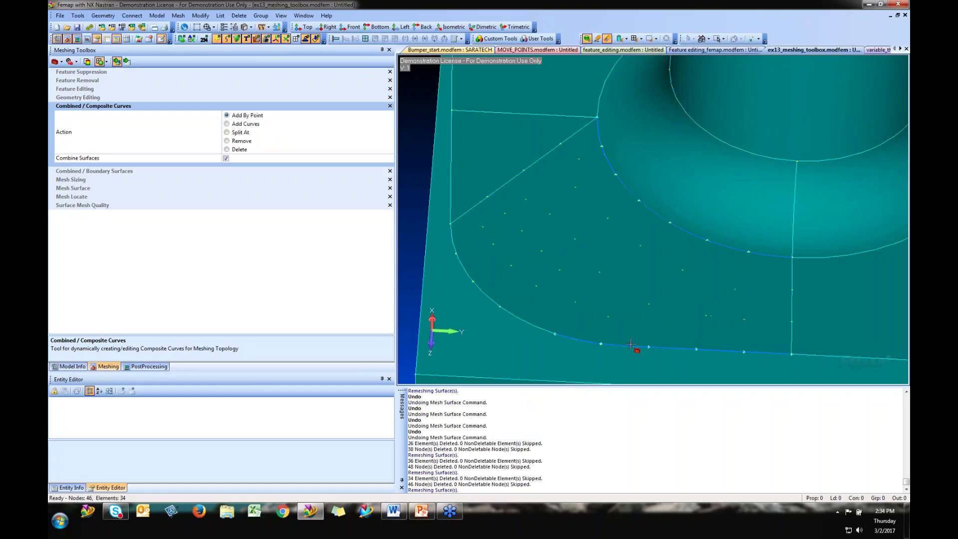
{"action": "left_click", "coordinate": [553, 337]}
{"action": "left_click", "coordinate": [498, 308]}
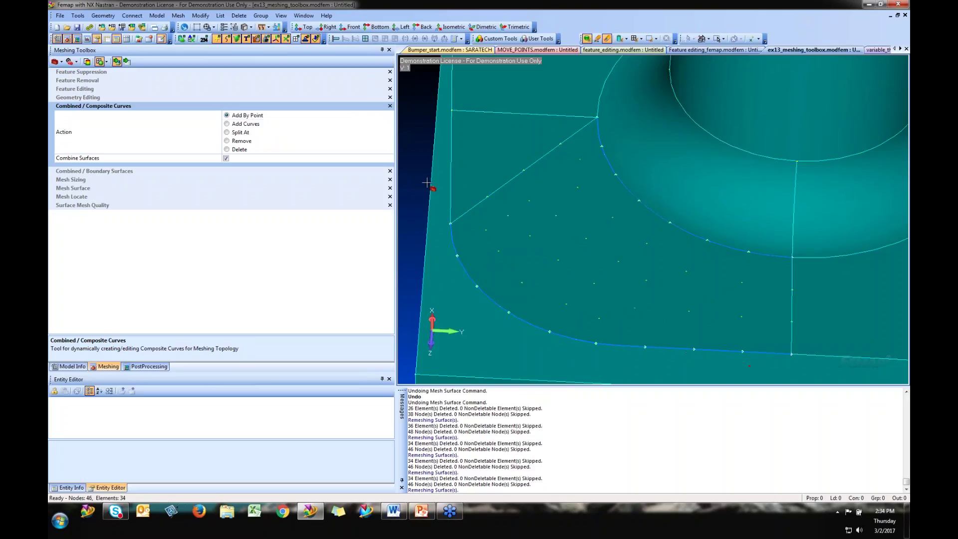
{"action": "left_click", "coordinate": [296, 39]}
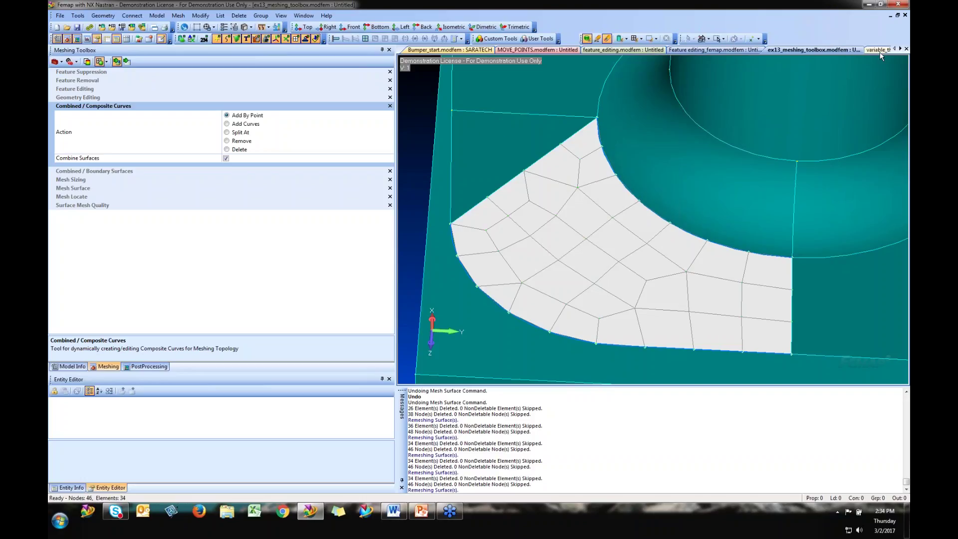
{"action": "left_click", "coordinate": [881, 51]}
{"action": "left_click", "coordinate": [740, 52]}
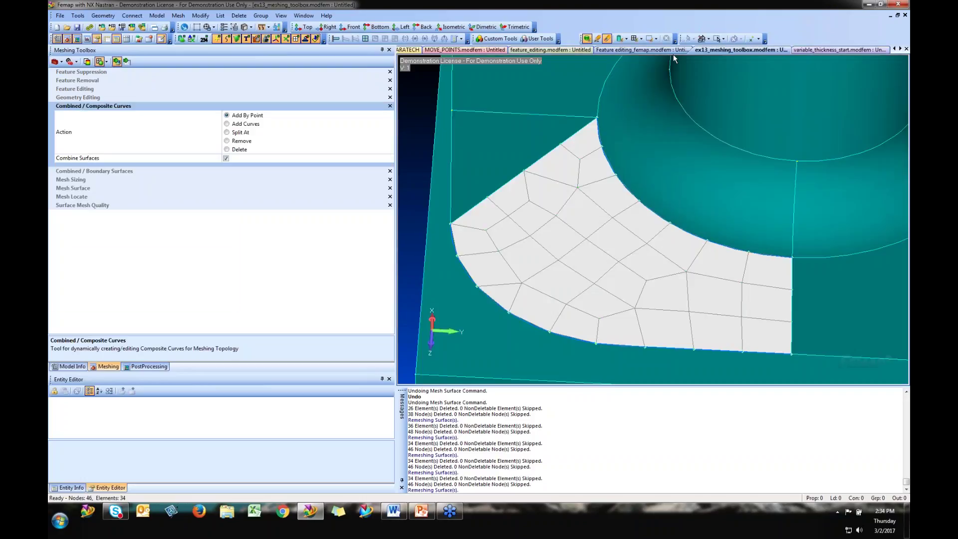
{"action": "left_click", "coordinate": [670, 52]}
{"action": "left_click", "coordinate": [561, 52]}
{"action": "left_click", "coordinate": [467, 50]}
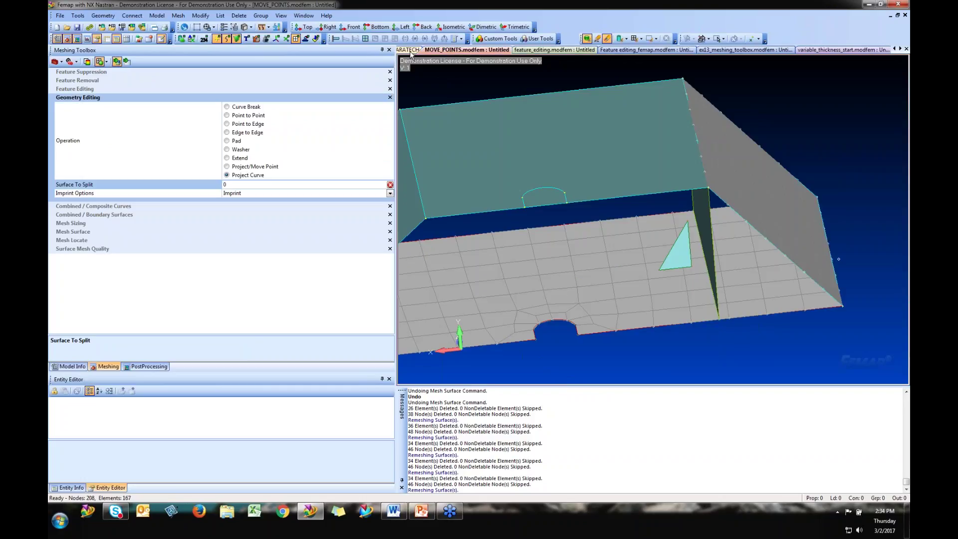
{"action": "left_click", "coordinate": [410, 50]}
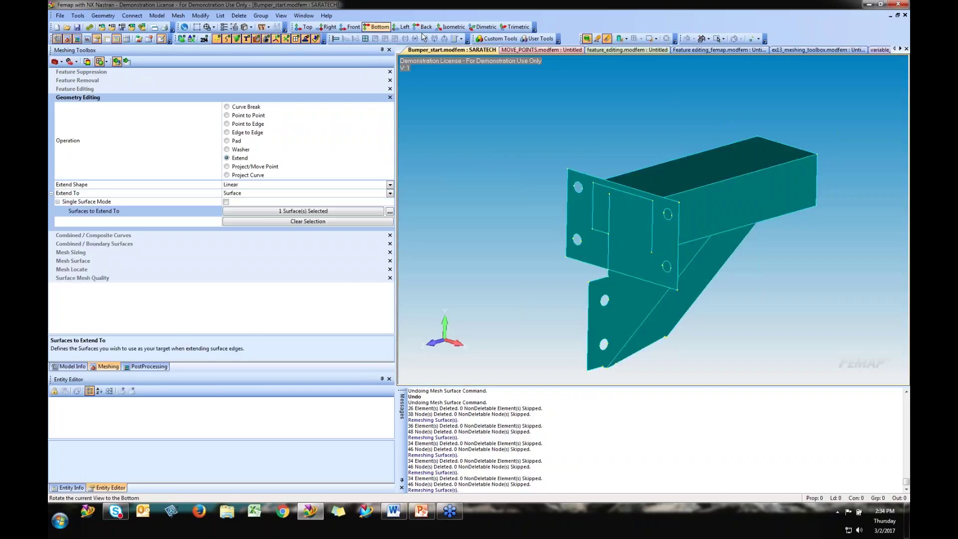
Create a new model and open the file electrical box(midsurfaced).modfem.
{"action": "left_click", "coordinate": [59, 16]}
{"action": "left_click", "coordinate": [61, 26]}
{"action": "left_click", "coordinate": [60, 15]}
{"action": "left_click", "coordinate": [74, 36]}
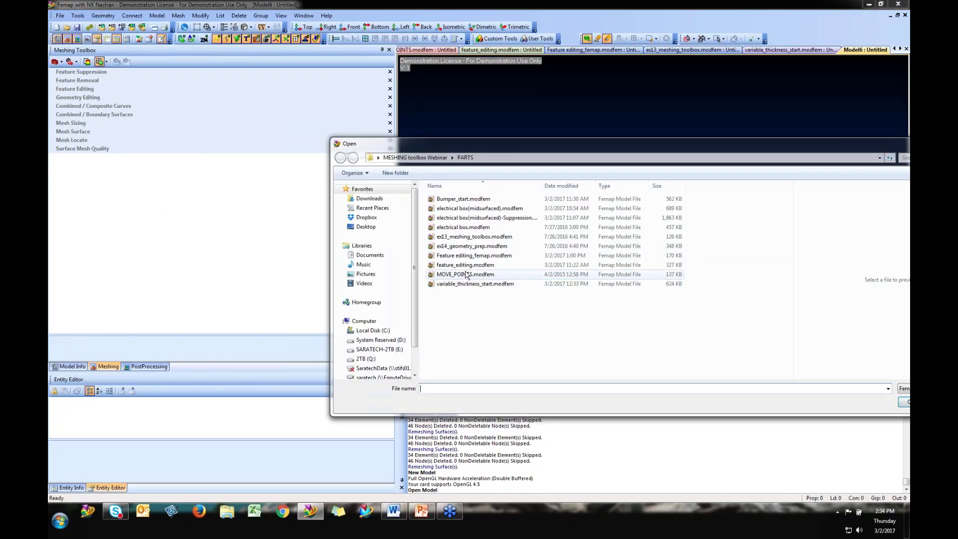
{"action": "double_click", "coordinate": [504, 208]}
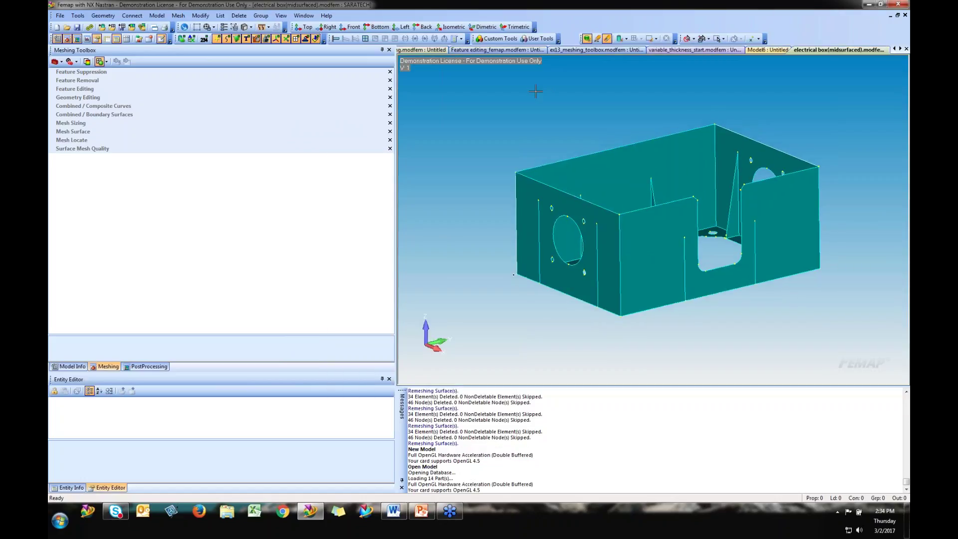
Mesh all surfaces of the electrical box using Size All, Connect and the Mapped Mesh method.
{"action": "left_click", "coordinate": [83, 131]}
{"action": "left_click", "coordinate": [227, 222]}
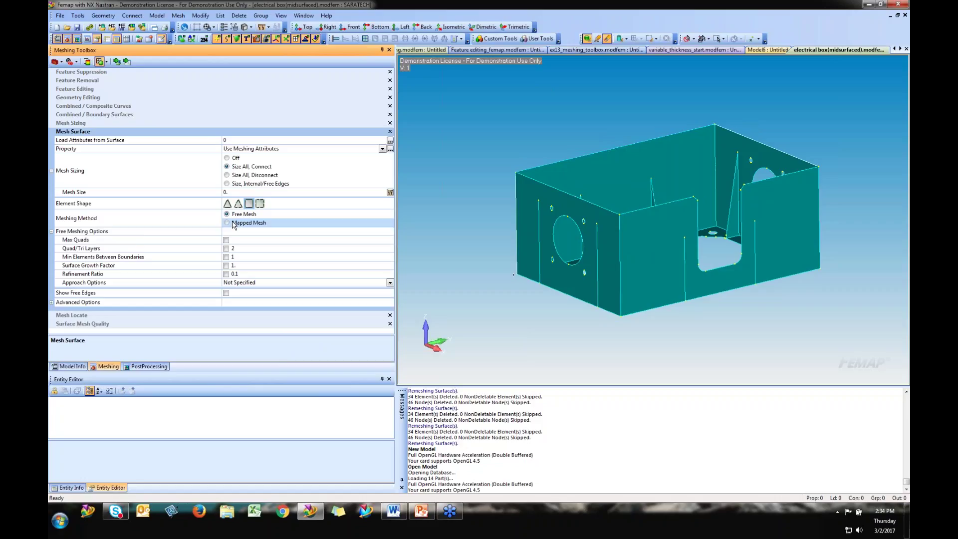
{"action": "left_click", "coordinate": [117, 61]}
{"action": "left_click_drag", "start_coordinate": [454, 80], "coordinate": [844, 317]}
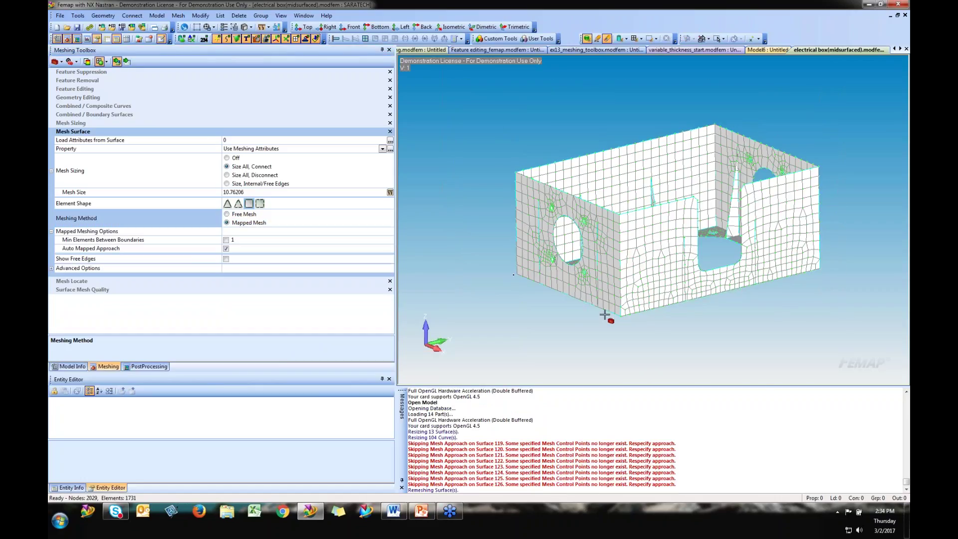
Use Geometry Editing's Pad operation with pad factor 1 and automatic alignment around the four small holes surrounding the wall's large circular opening.
{"action": "middle_click_drag", "start_coordinate": [845, 316], "coordinate": [602, 249]}
{"action": "scroll", "coordinate": [602, 249], "scroll_direction": "up", "scroll_amount": 5}
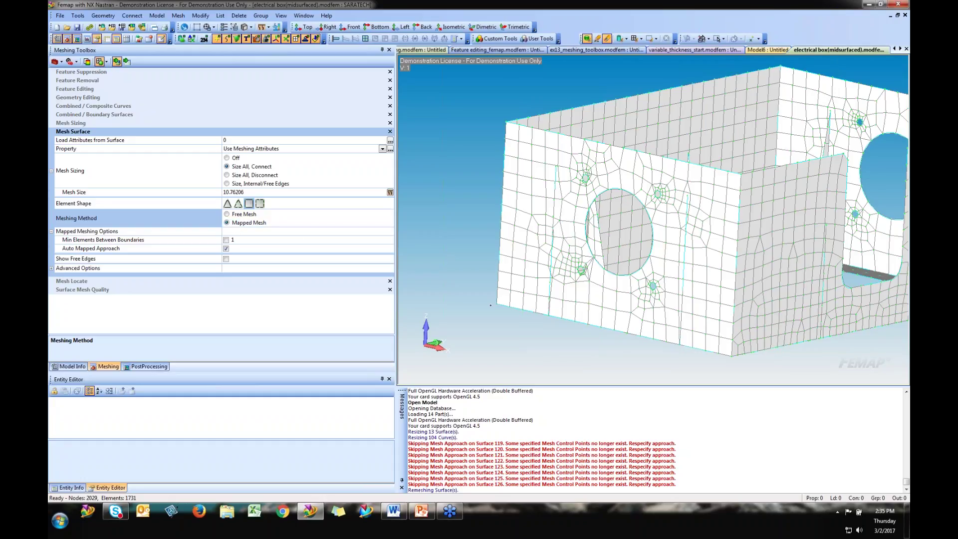
{"action": "middle_click_drag", "start_coordinate": [647, 321], "coordinate": [689, 286]}
{"action": "scroll", "coordinate": [689, 286], "scroll_direction": "up", "scroll_amount": 4}
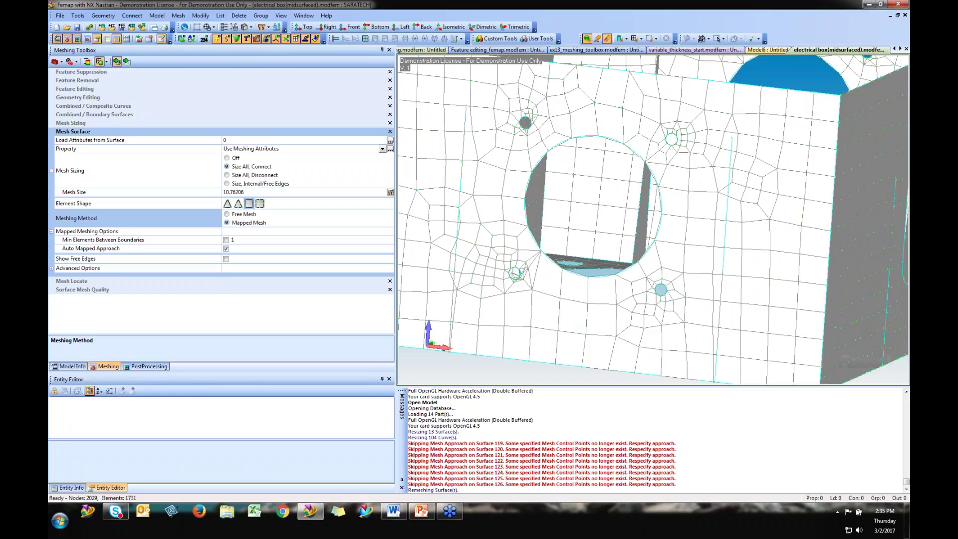
{"action": "left_click", "coordinate": [97, 98]}
{"action": "left_click", "coordinate": [237, 140]}
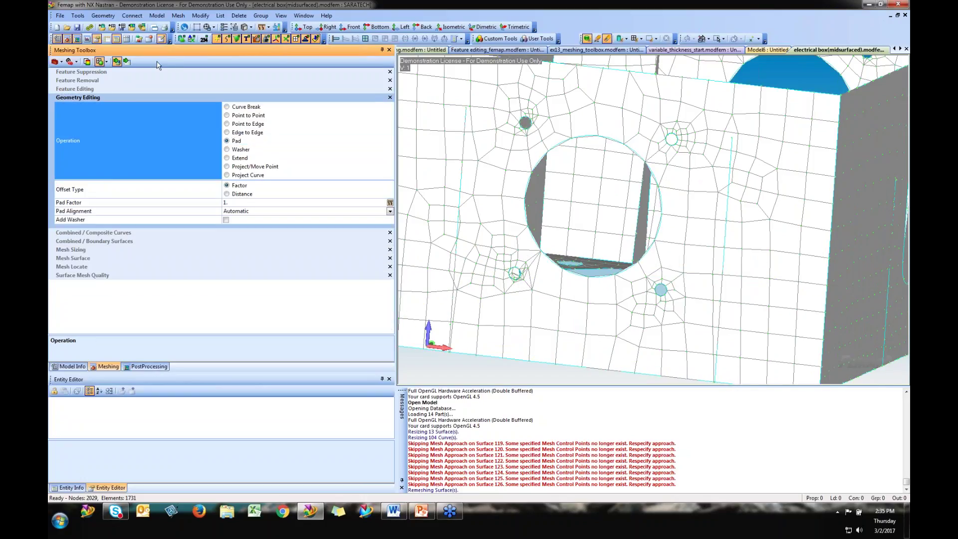
{"action": "left_click", "coordinate": [661, 290]}
{"action": "left_click", "coordinate": [672, 140]}
{"action": "left_click", "coordinate": [525, 123]}
{"action": "left_click", "coordinate": [515, 273]}
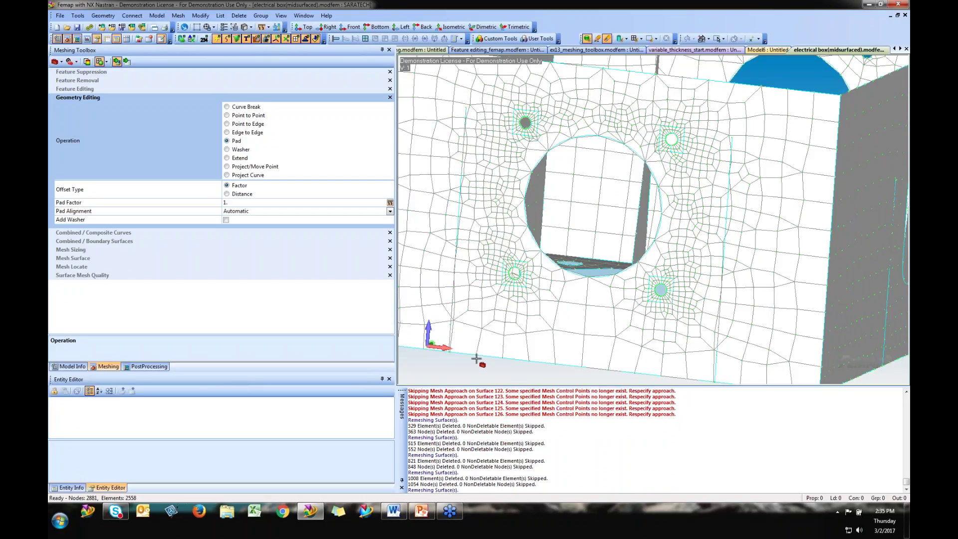
Remove the large circular opening between the four padded holes with Feature Removal set to Loops.
{"action": "left_click", "coordinate": [75, 73]}
{"action": "left_click", "coordinate": [92, 169]}
{"action": "left_click", "coordinate": [523, 198]}
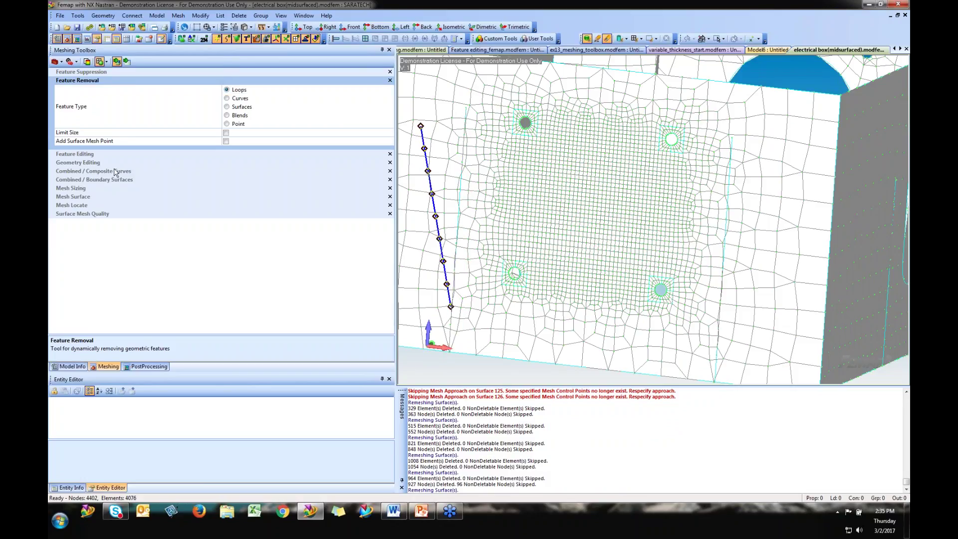
Display the Femap Jacobian surface mesh quality plot with 2 quality levels and a 0.6 maximum allowable value.
{"action": "left_click", "coordinate": [73, 205]}
{"action": "scroll", "coordinate": [623, 205], "scroll_direction": "up", "scroll_amount": 4}
{"action": "scroll", "coordinate": [549, 177], "scroll_direction": "down", "scroll_amount": 2}
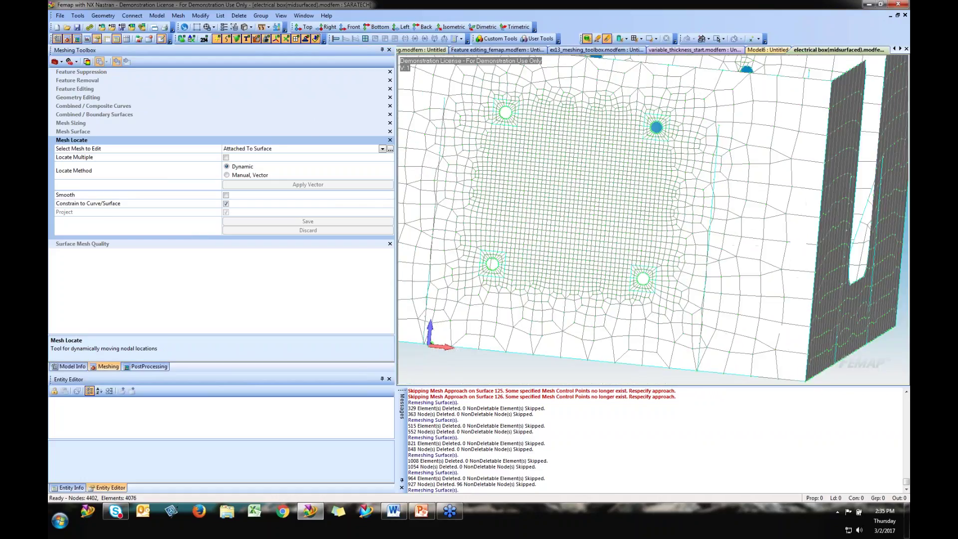
{"action": "left_click", "coordinate": [92, 245]}
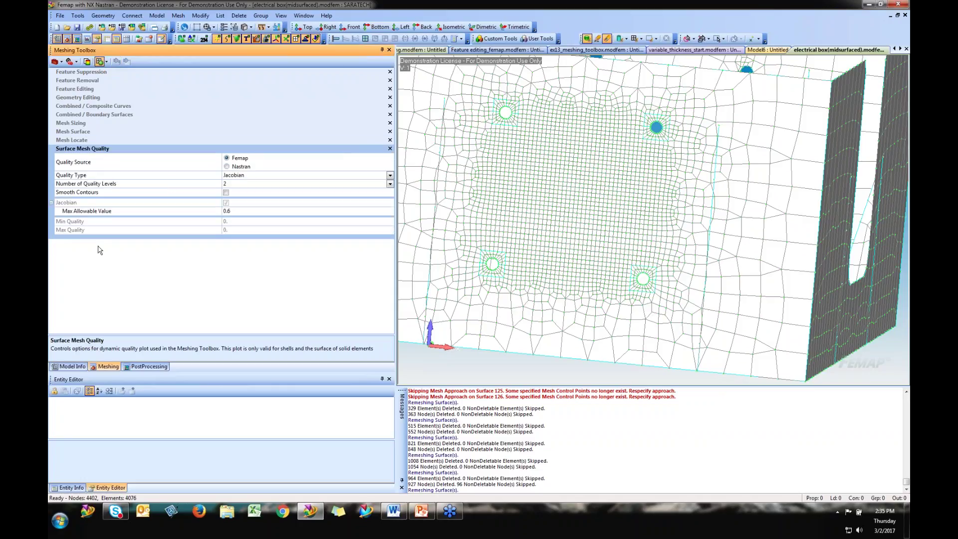
{"action": "left_click", "coordinate": [87, 61]}
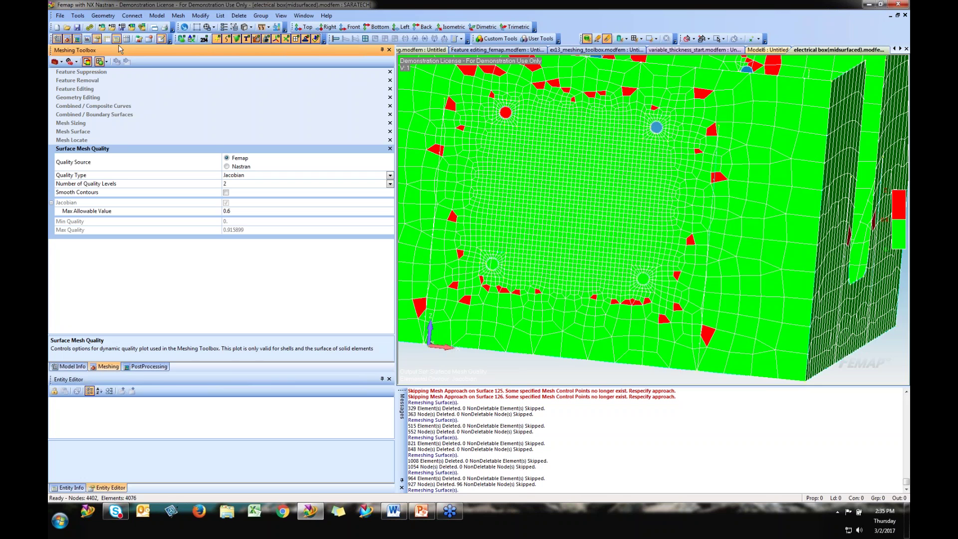
{"action": "middle_click_drag", "start_coordinate": [601, 157], "coordinate": [523, 327]}
{"action": "scroll", "coordinate": [523, 327], "scroll_direction": "up", "scroll_amount": 5}
{"action": "scroll", "coordinate": [544, 259], "scroll_direction": "up", "scroll_amount": 4}
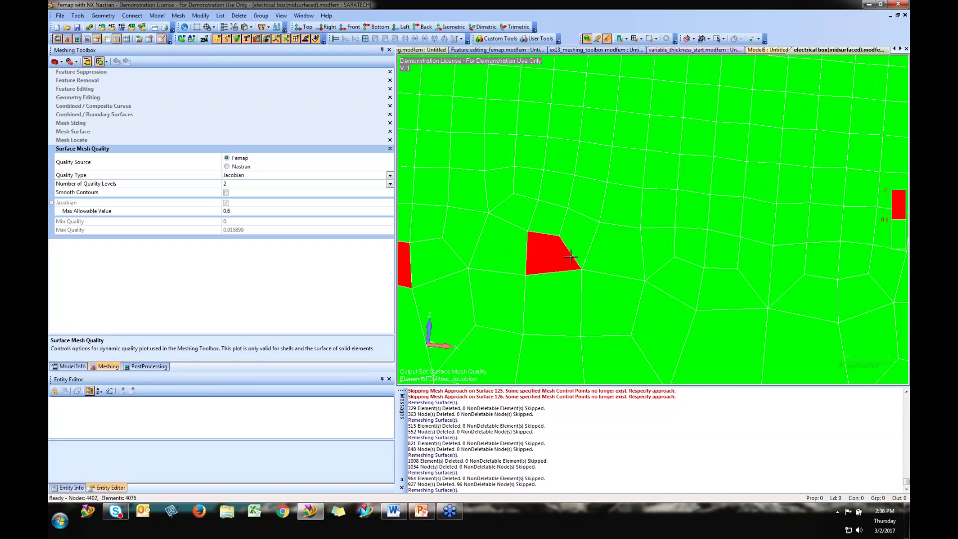
Start Mesh Locate on mesh attached to surface and select the box wall containing the padded holes.
{"action": "left_click", "coordinate": [95, 140]}
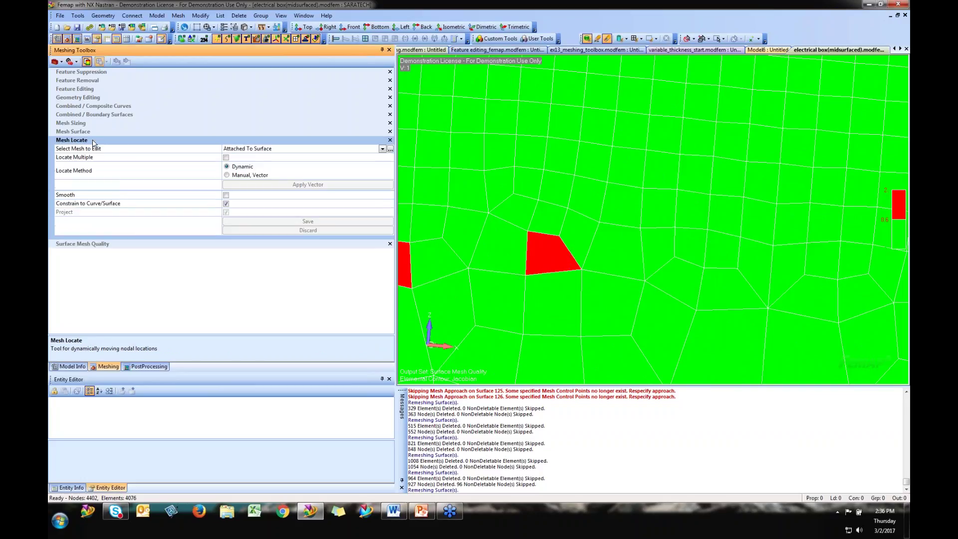
{"action": "left_click", "coordinate": [381, 149]}
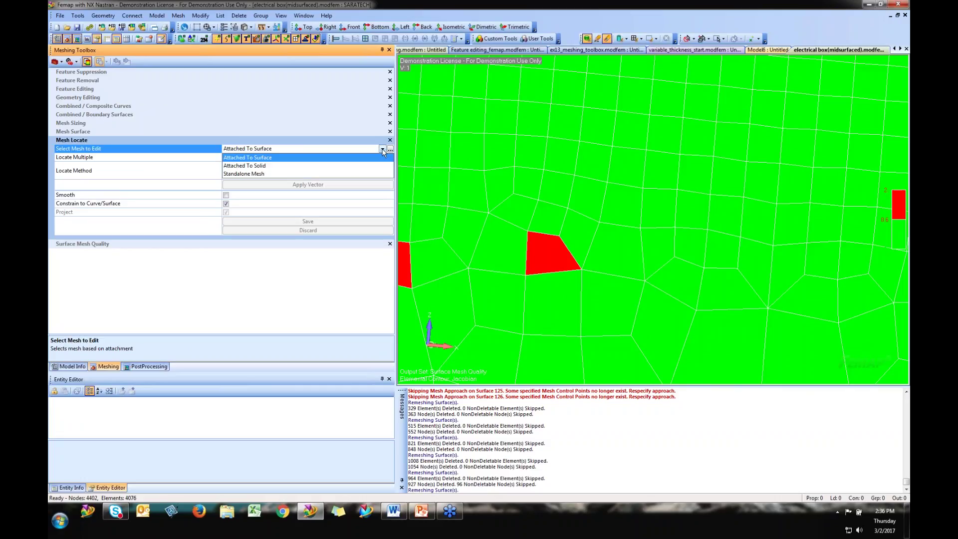
{"action": "left_click", "coordinate": [291, 158]}
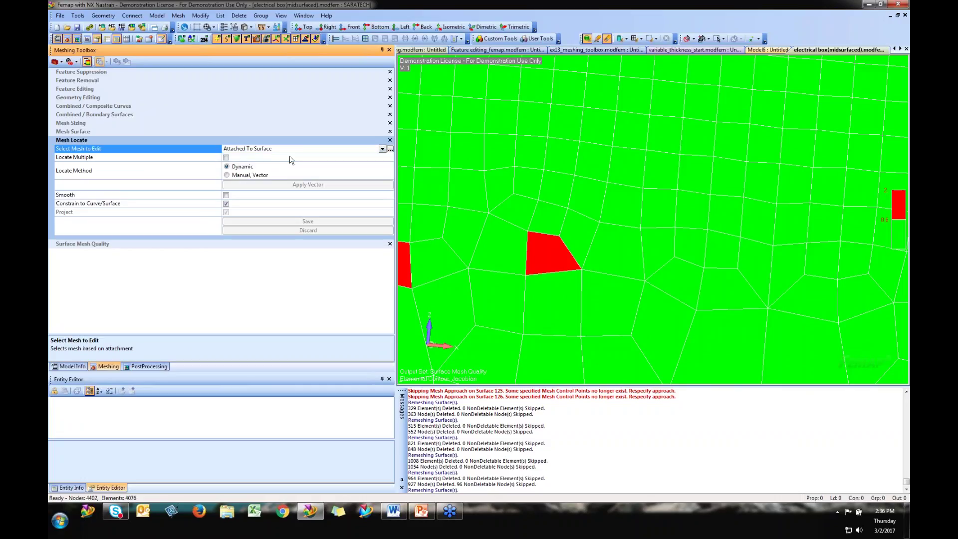
{"action": "left_click", "coordinate": [390, 149]}
{"action": "right_click", "coordinate": [592, 272]}
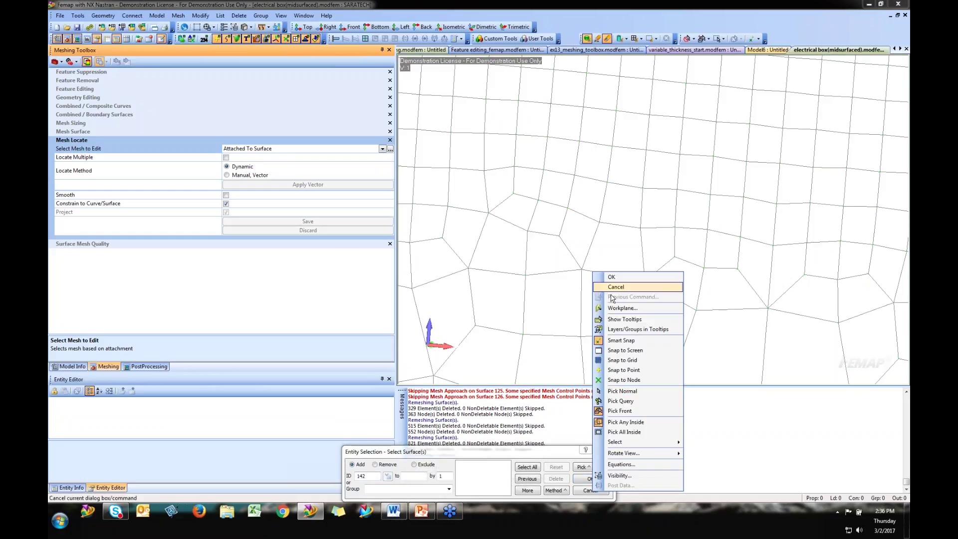
{"action": "left_click", "coordinate": [621, 401]}
{"action": "middle_click_drag", "start_coordinate": [626, 240], "coordinate": [603, 359]}
{"action": "left_click", "coordinate": [604, 359]}
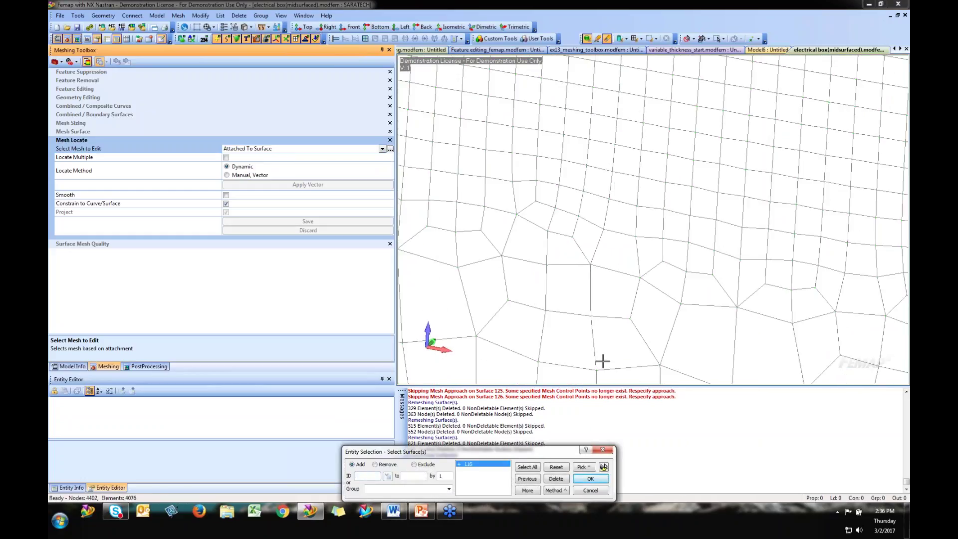
{"action": "left_click", "coordinate": [604, 466]}
{"action": "left_click", "coordinate": [589, 479]}
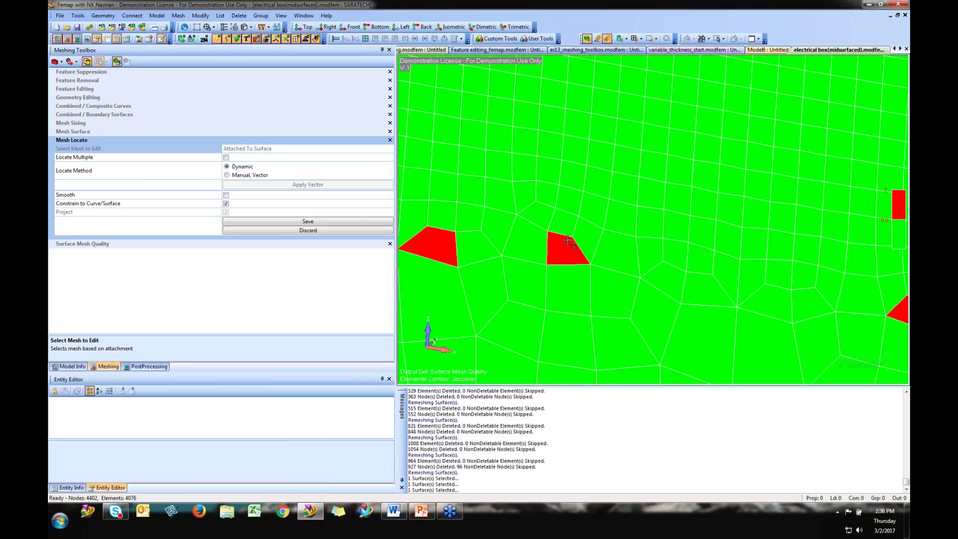
Dynamically move corner nodes of the red failing elements below the refined region to improve their Jacobian, and save the node locations.
{"action": "mouse_move", "coordinate": [573, 237]}
{"action": "left_mouse_down"}
{"action": "mouse_move", "coordinate": [563, 247]}
{"action": "mouse_move", "coordinate": [572, 236]}
{"action": "left_mouse_up"}
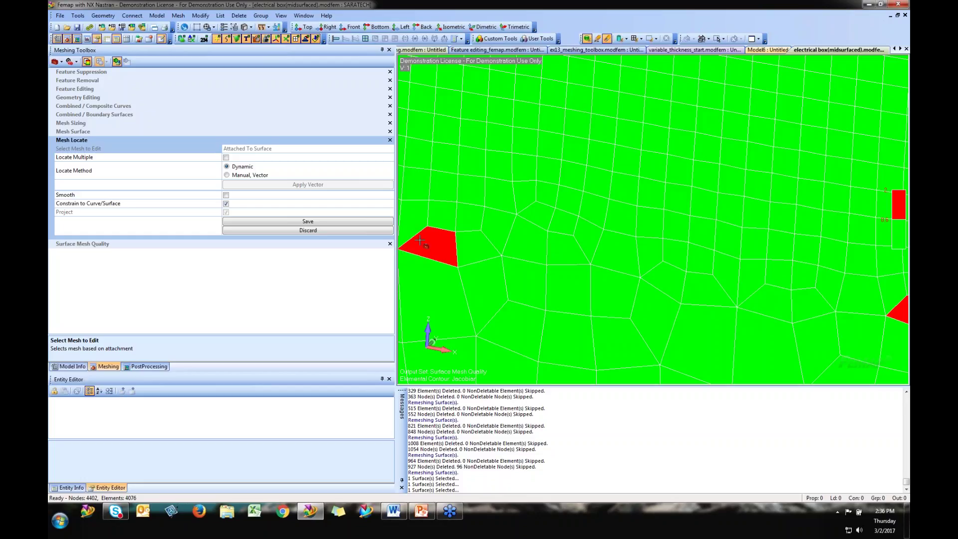
{"action": "left_click_drag", "start_coordinate": [428, 227], "coordinate": [426, 223]}
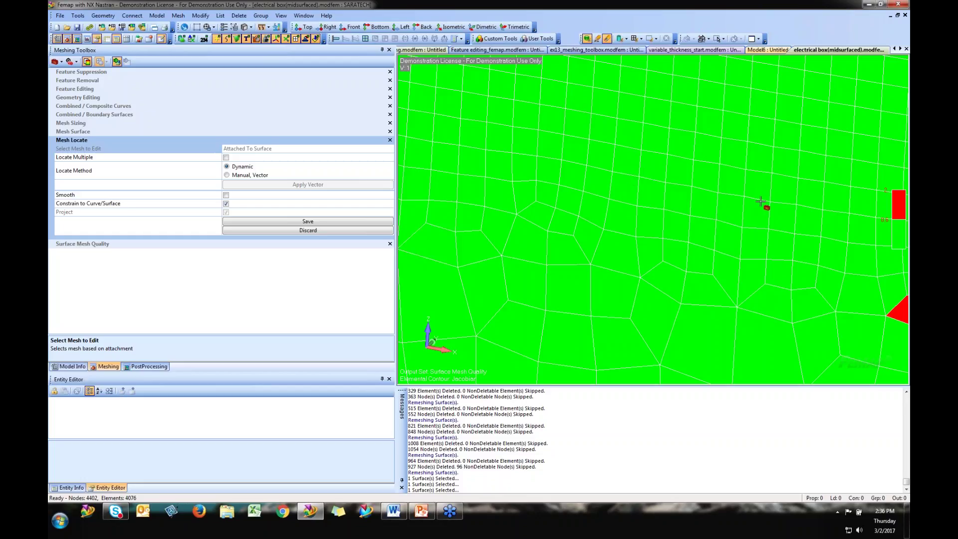
{"action": "middle_click_drag", "start_coordinate": [813, 263], "coordinate": [657, 222], "text": "ctrl"}
{"action": "left_click_drag", "start_coordinate": [753, 255], "coordinate": [753, 253]}
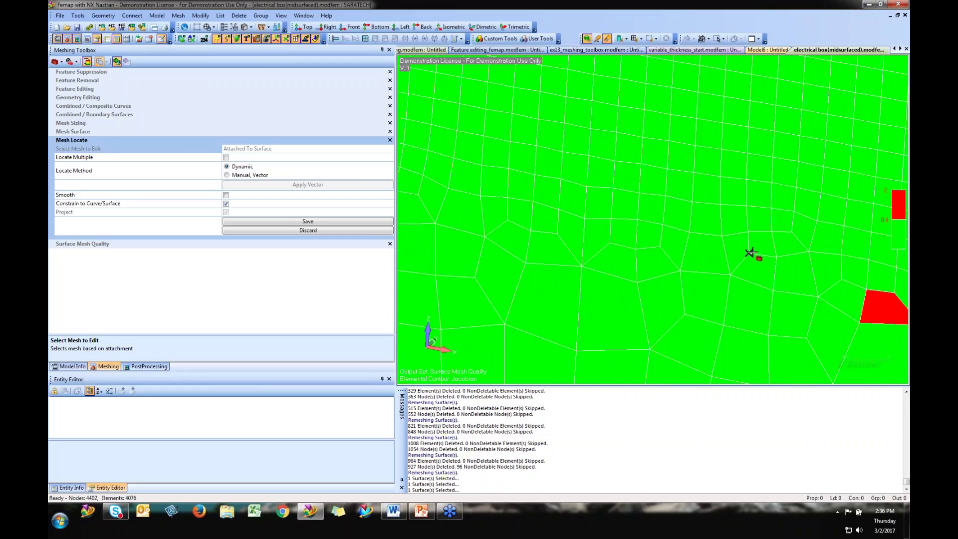
{"action": "left_click", "coordinate": [284, 223]}
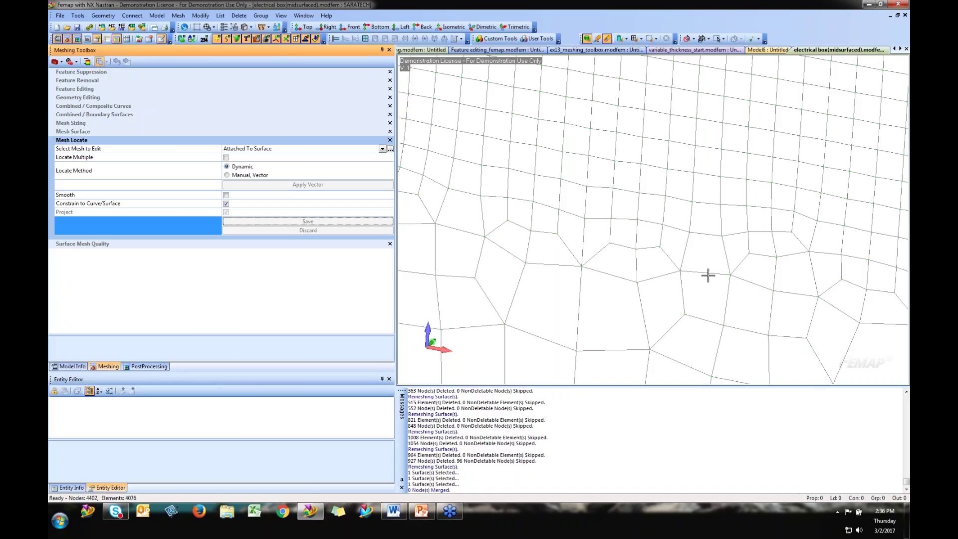
View the whole refined wall mesh and switch to the PowerPoint presentation.
{"action": "scroll", "coordinate": [663, 256], "scroll_direction": "down", "scroll_amount": 5}
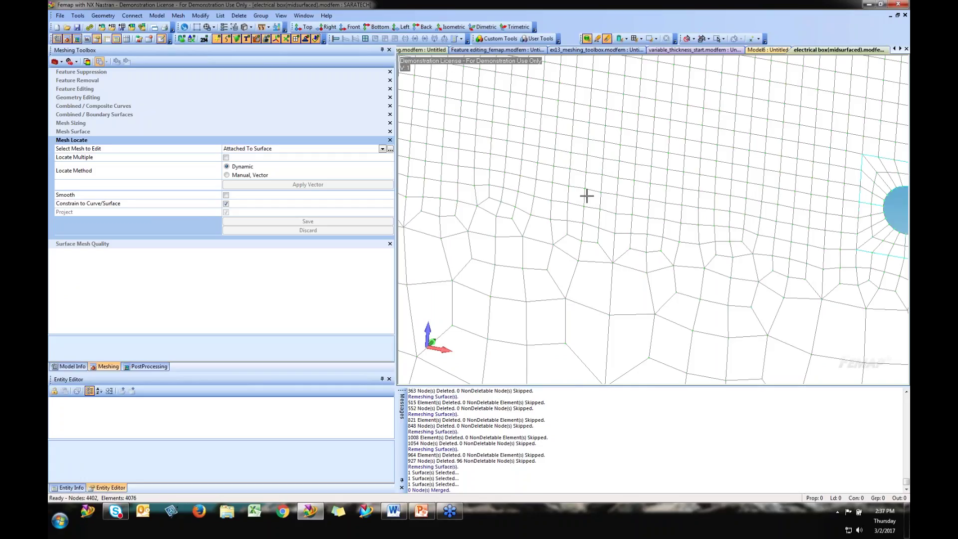
{"action": "scroll", "coordinate": [592, 196], "scroll_direction": "down", "scroll_amount": 3}
{"action": "scroll", "coordinate": [577, 207], "scroll_direction": "down", "scroll_amount": 5}
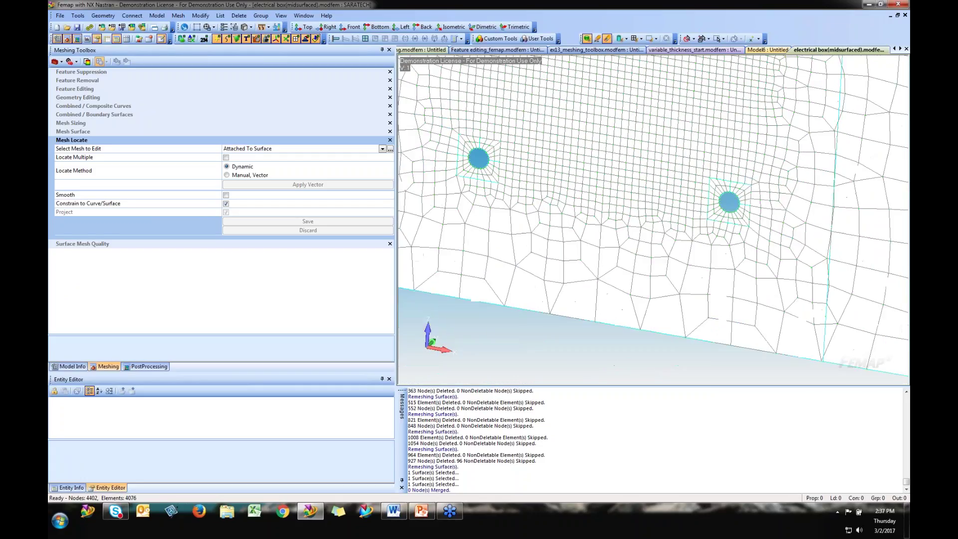
{"action": "middle_click_drag", "start_coordinate": [602, 175], "coordinate": [597, 276]}
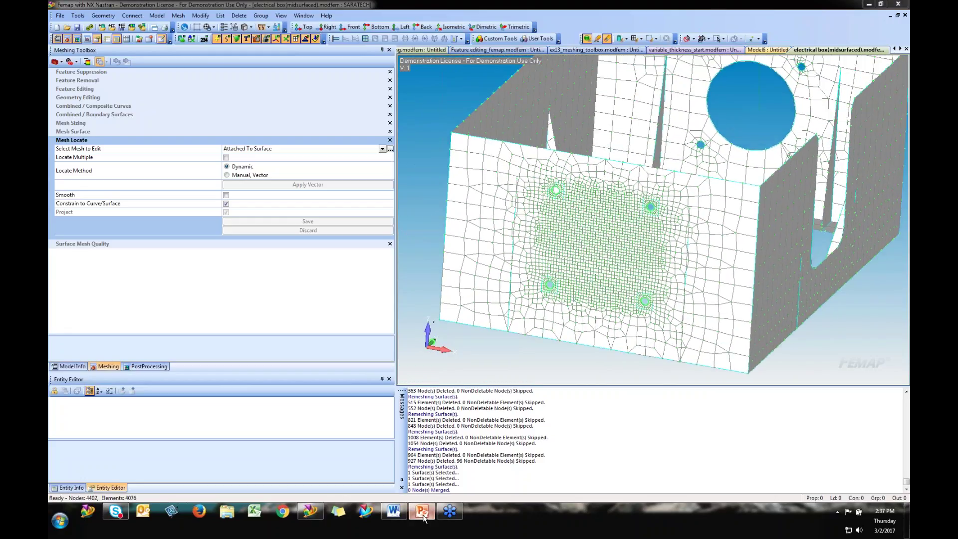
{"action": "left_click", "coordinate": [422, 511]}
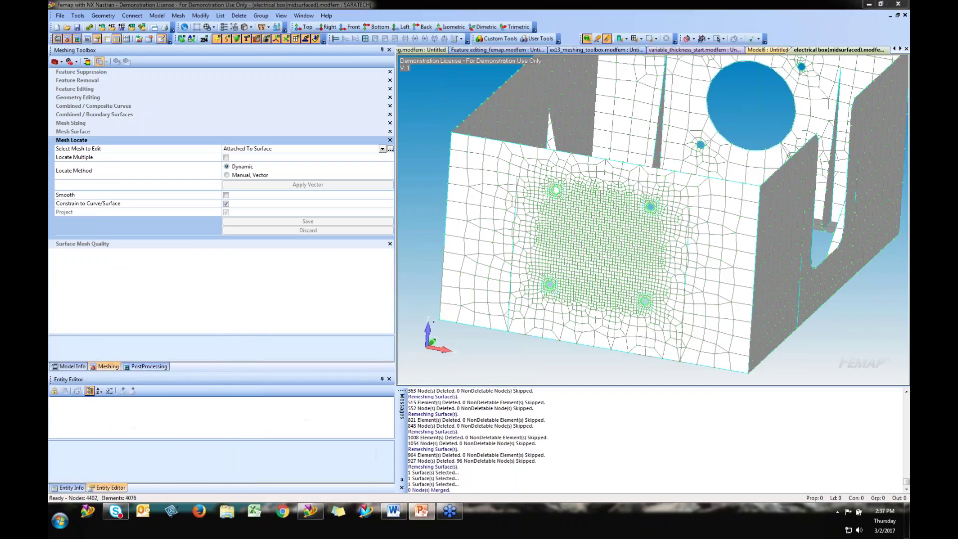